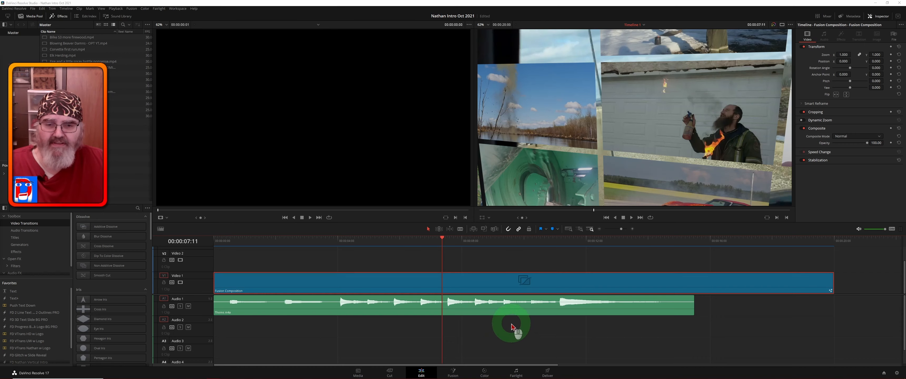
Step: Switch to the Fusion page and enlarge the node area to show all nine clip-to-Plane3D branches
click(455, 373)
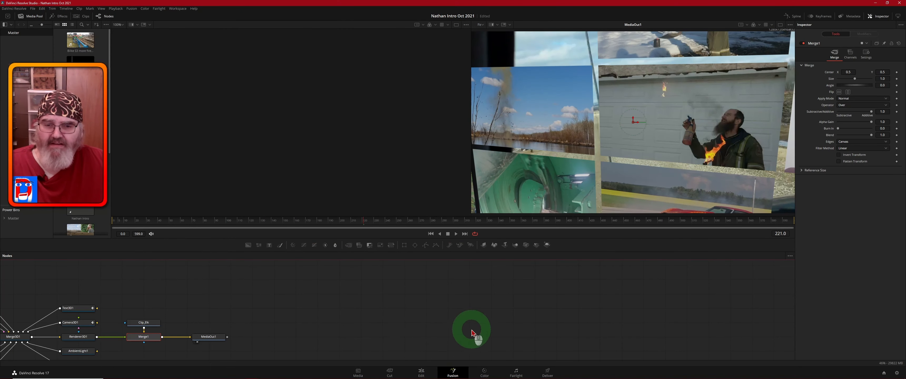
drag(344, 303, 704, 284)
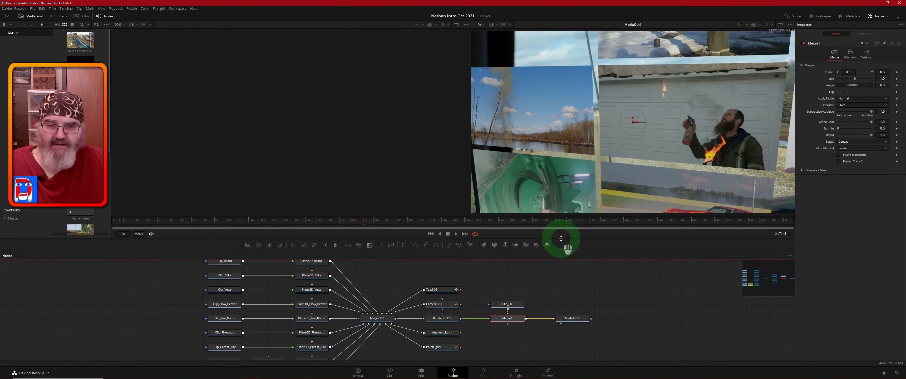
drag(561, 239, 561, 208)
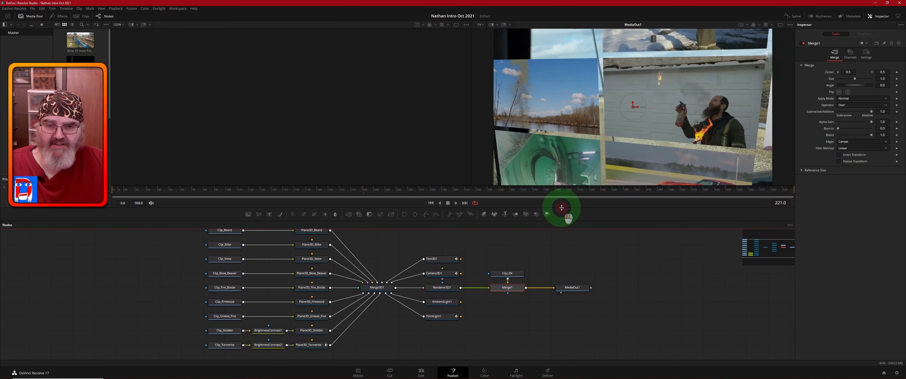
drag(627, 271, 631, 274)
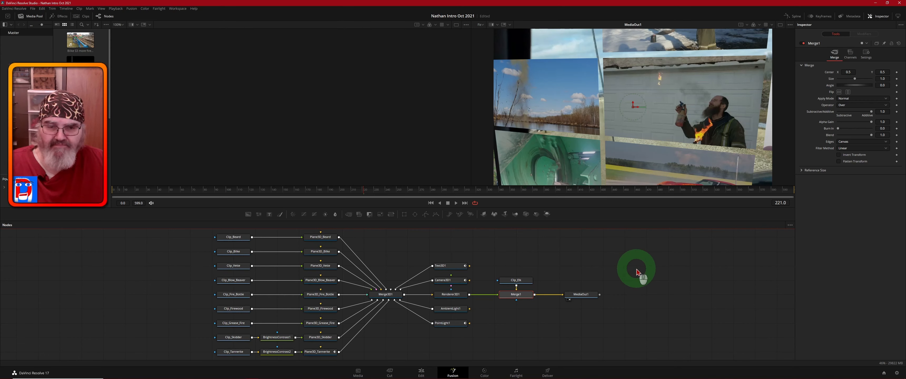
Step: Arrange the node tree to the grid
right_click(607, 266)
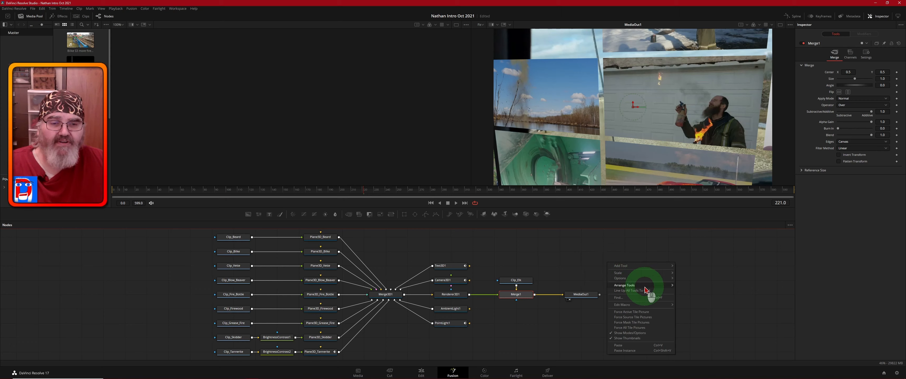
mouse_move(637, 285)
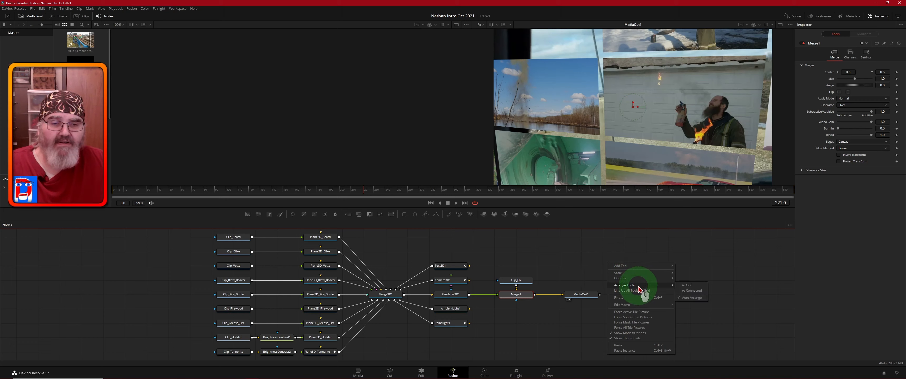
click(690, 289)
Step: Turn on Orthogonal Pipes so node connections draw as right-angle lines
right_click(593, 260)
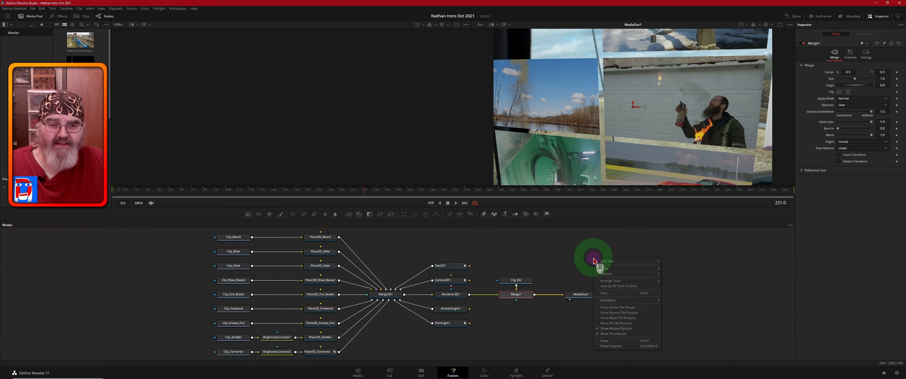
mouse_move(646, 273)
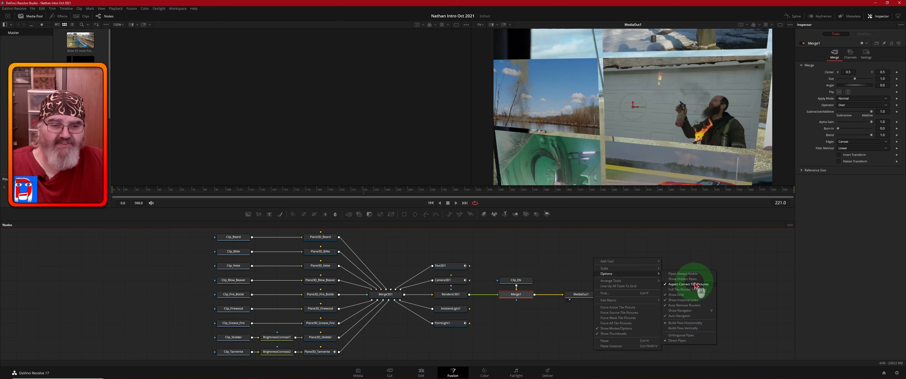
click(686, 335)
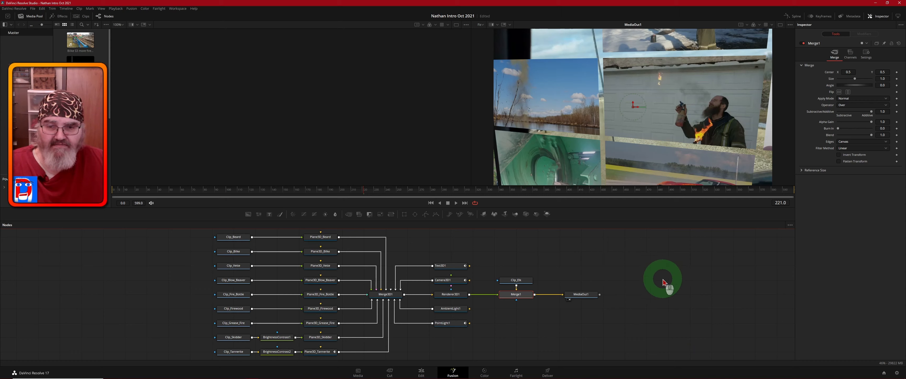
middle_click(649, 278)
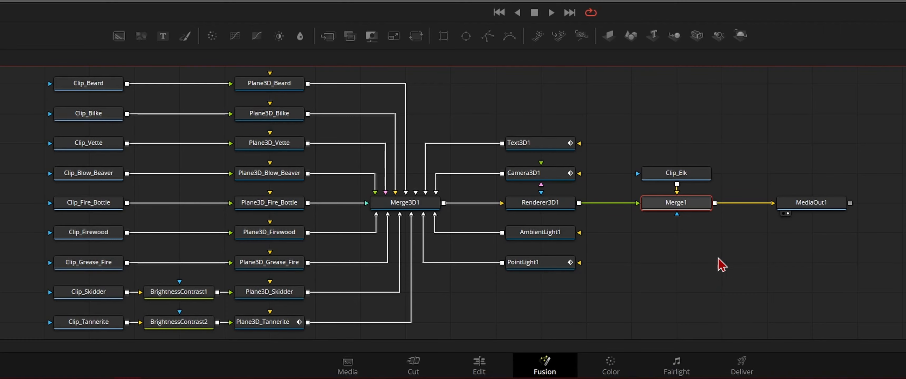
click(281, 85)
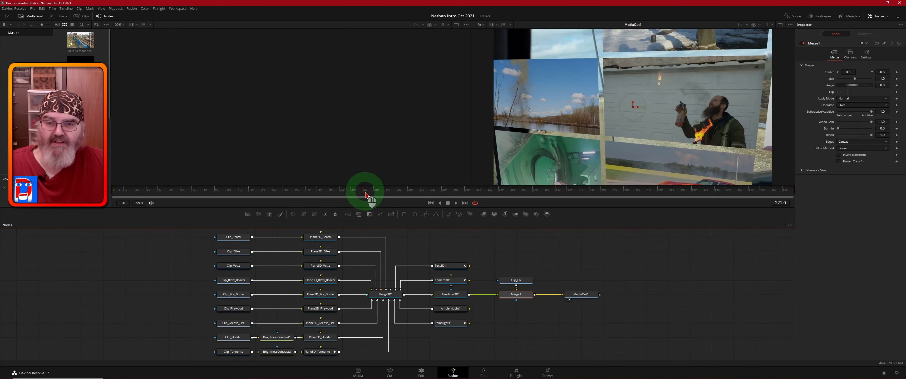
drag(363, 193, 589, 199)
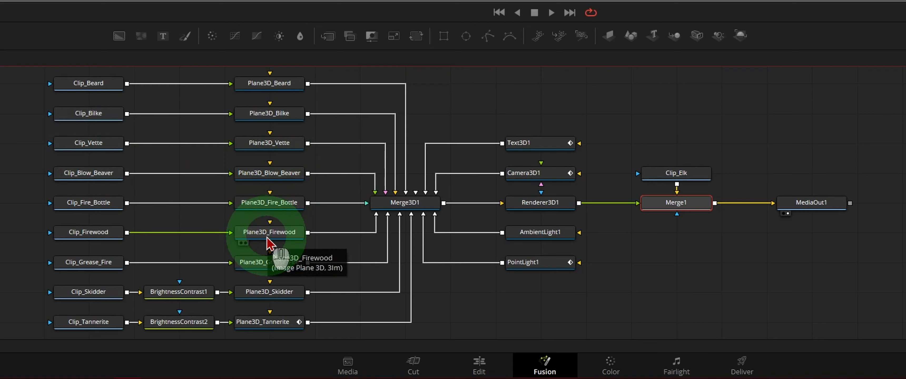
click(181, 322)
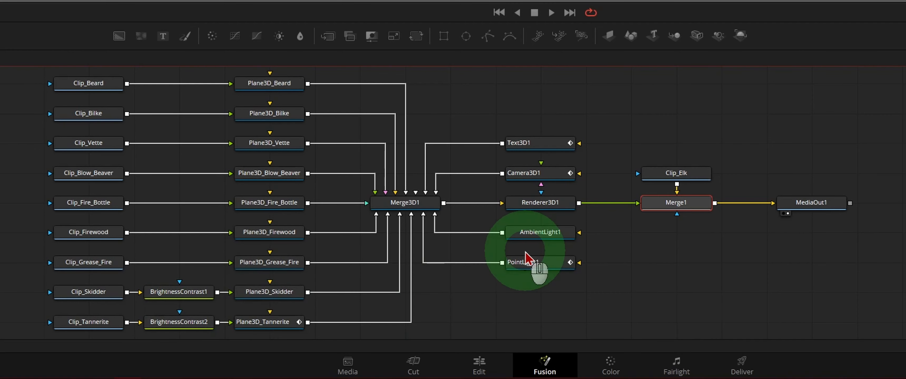
click(422, 207)
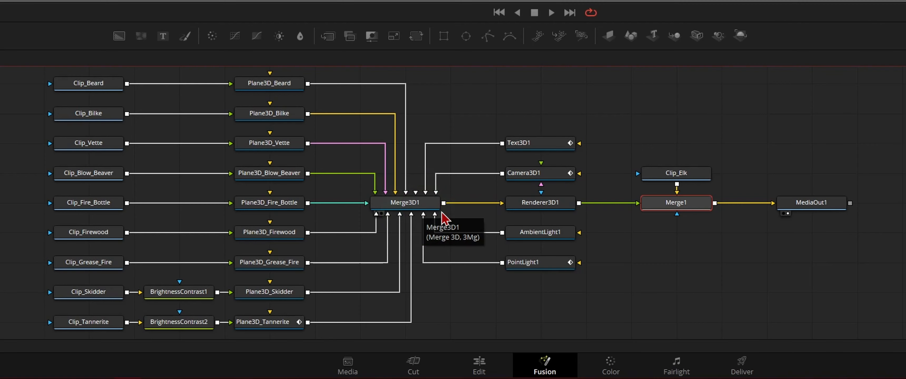
click(611, 175)
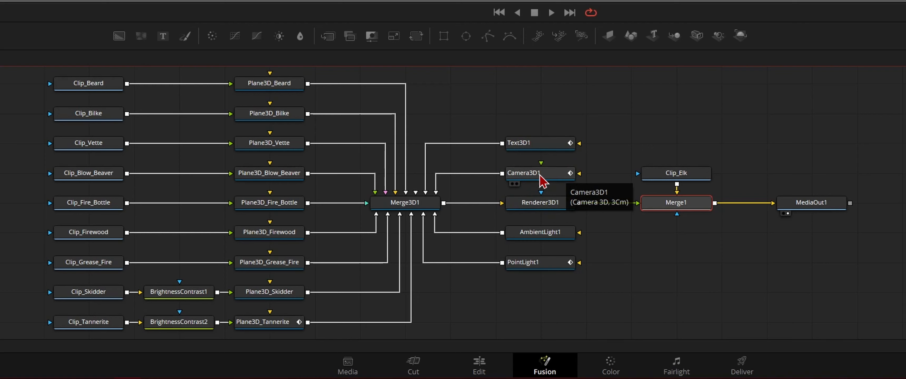
click(532, 147)
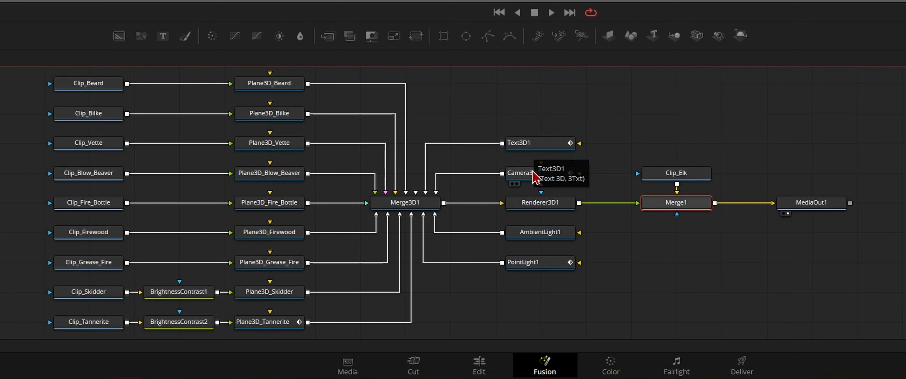
click(549, 203)
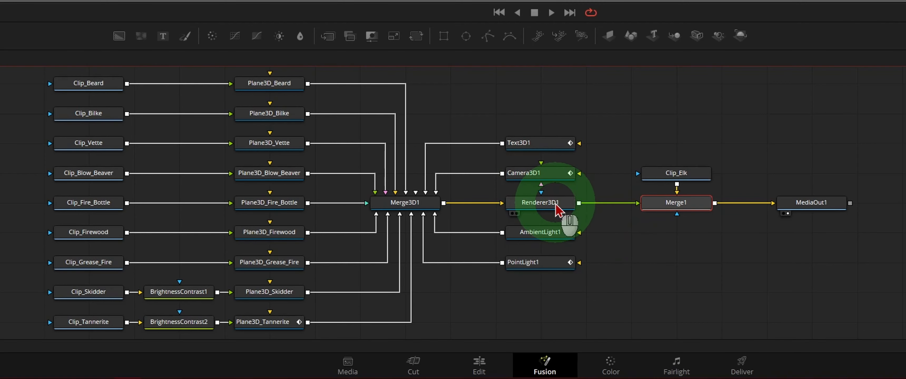
click(710, 279)
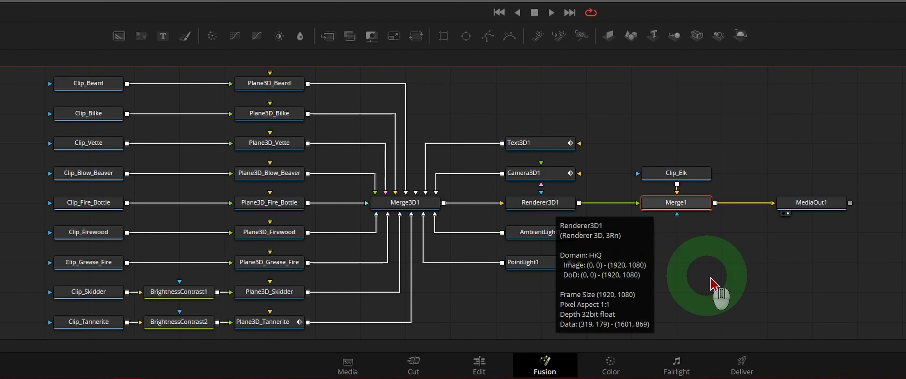
click(560, 235)
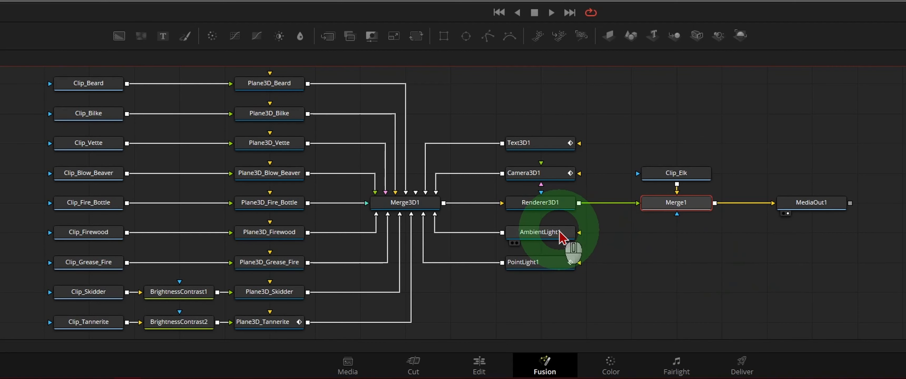
click(545, 264)
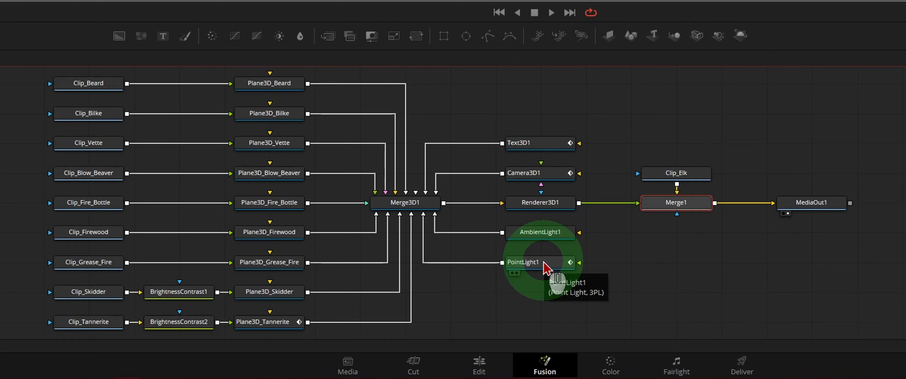
Step: Check the Clip_Elk and Merge1 nodes, then return to the Edit page timeline
click(656, 247)
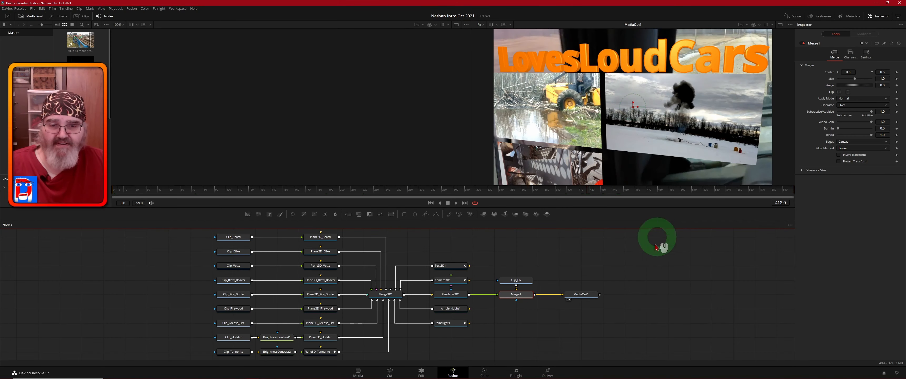
click(523, 281)
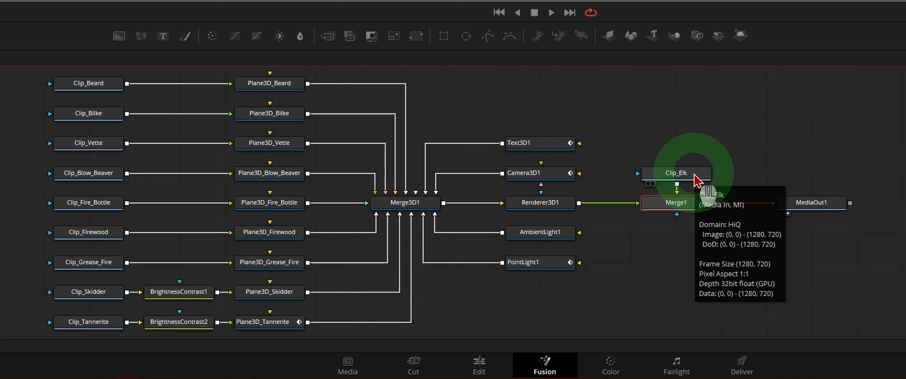
click(689, 210)
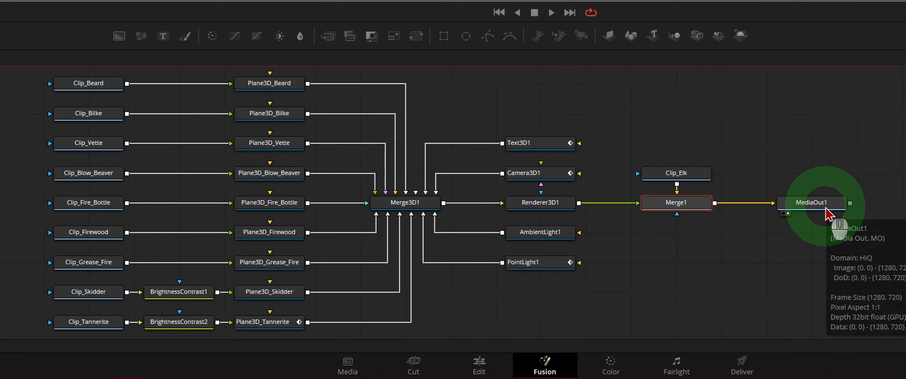
click(484, 362)
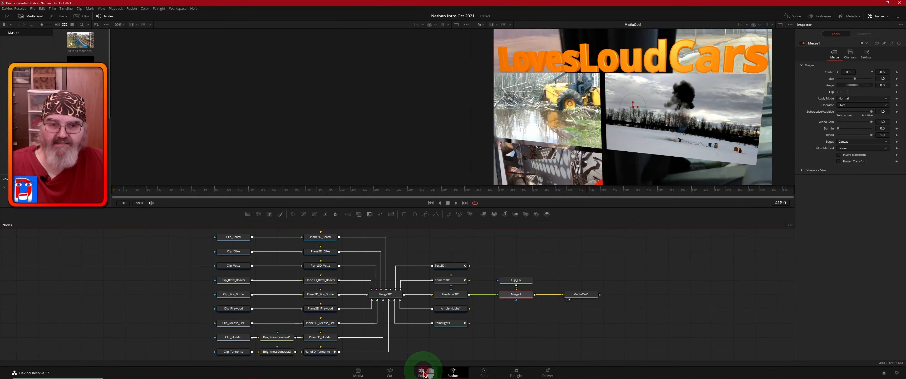
click(423, 374)
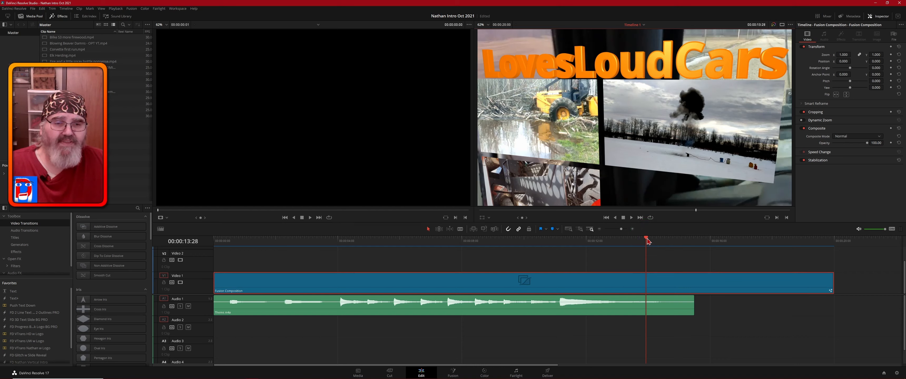
Step: Park the playhead at the end of the intro clip
drag(647, 241, 844, 251)
click(99, 227)
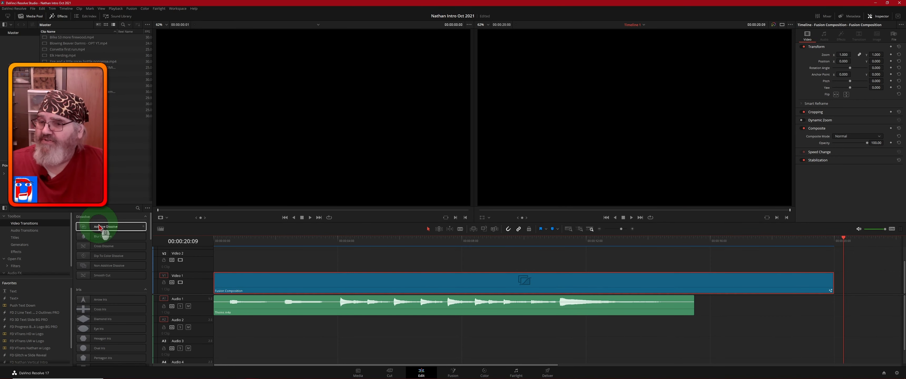
drag(100, 227, 16, 252)
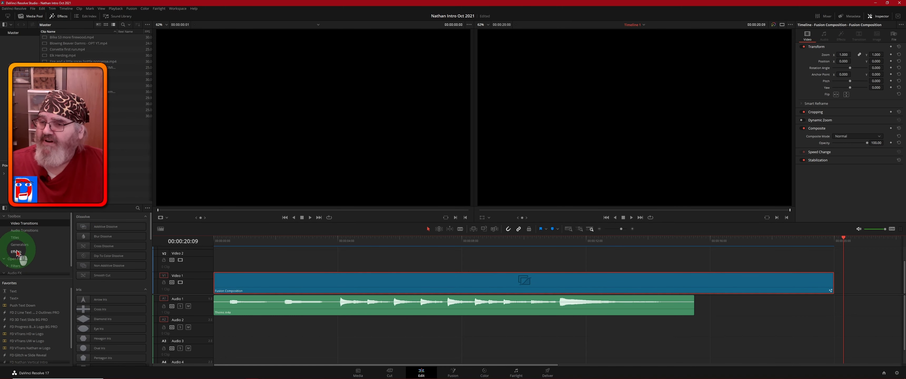
Step: Select Fusion Composition in the Effects library and drag it to V1 after the intro
click(17, 252)
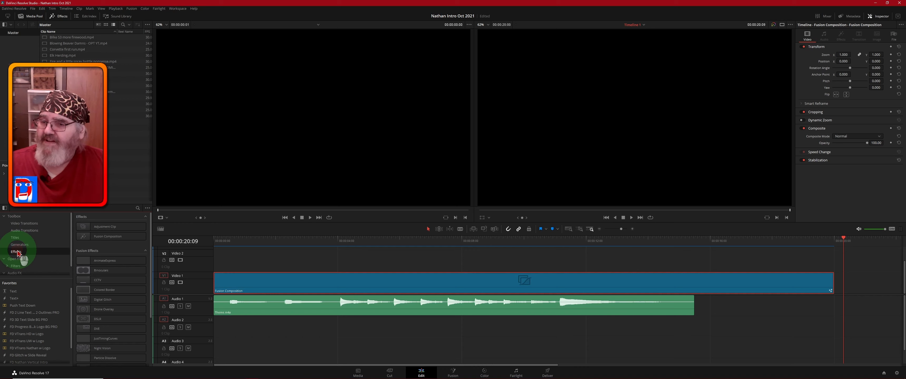
click(82, 238)
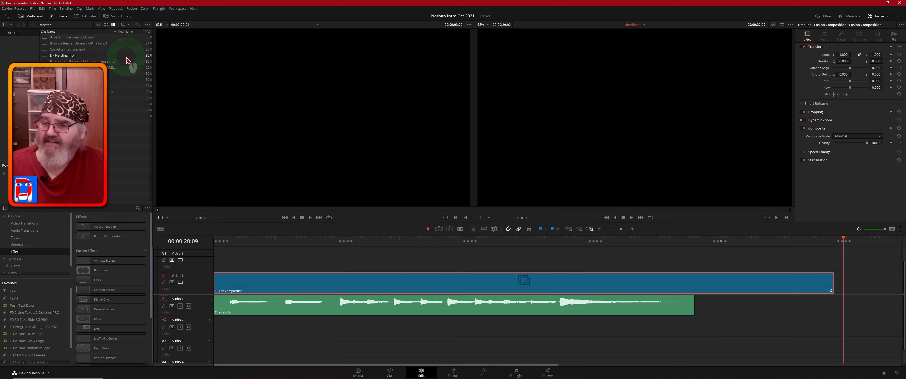
click(85, 238)
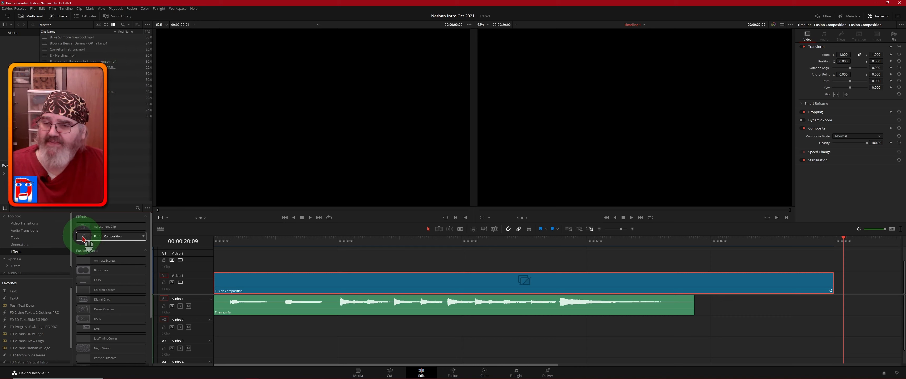
drag(83, 239, 846, 284)
Step: Drop the new Fusion Composition at the playhead and extend it to 19:29, ending near 00:00:40:09
click(845, 345)
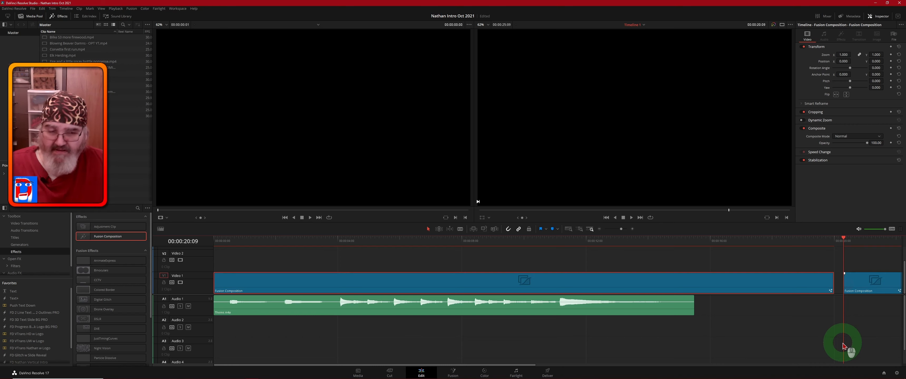
scroll(801, 336, right, 5)
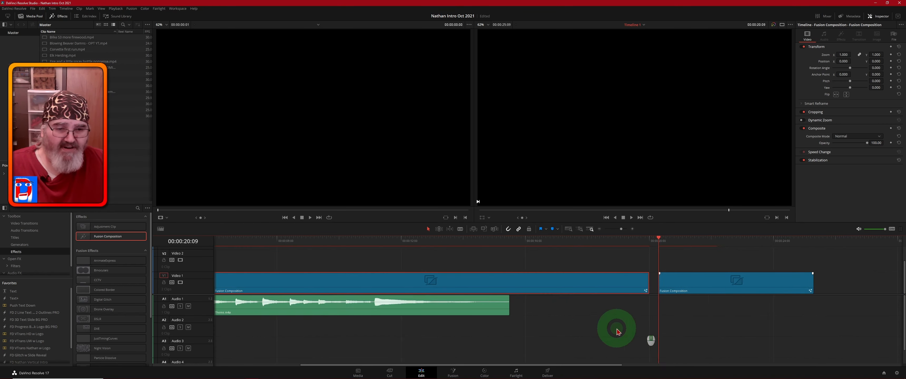
scroll(617, 332, right, 10)
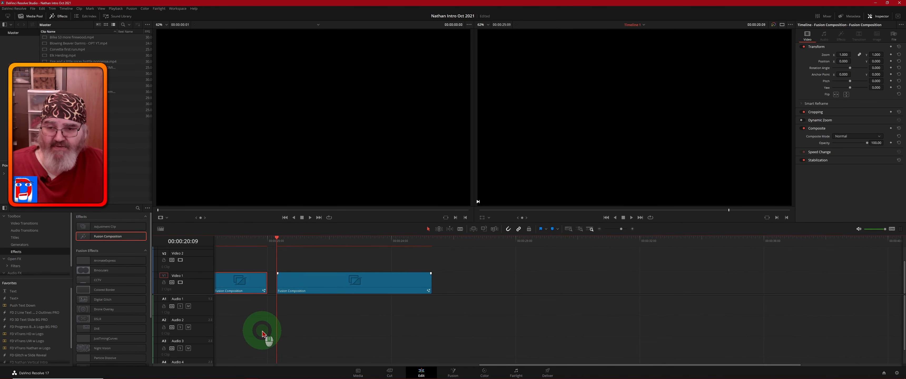
click(429, 285)
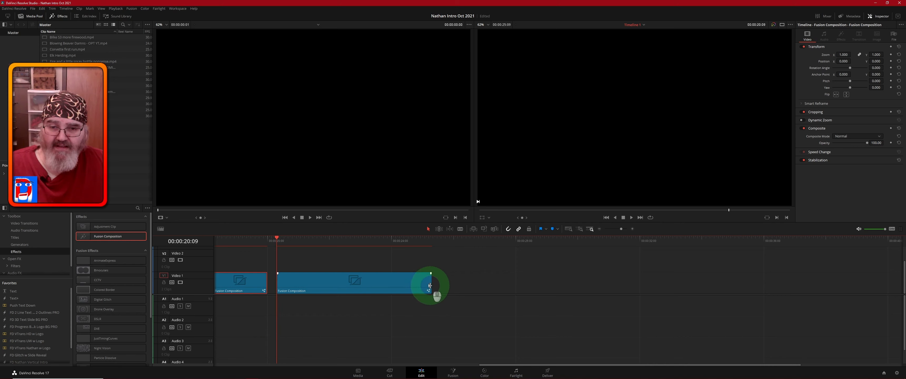
drag(430, 285, 661, 271)
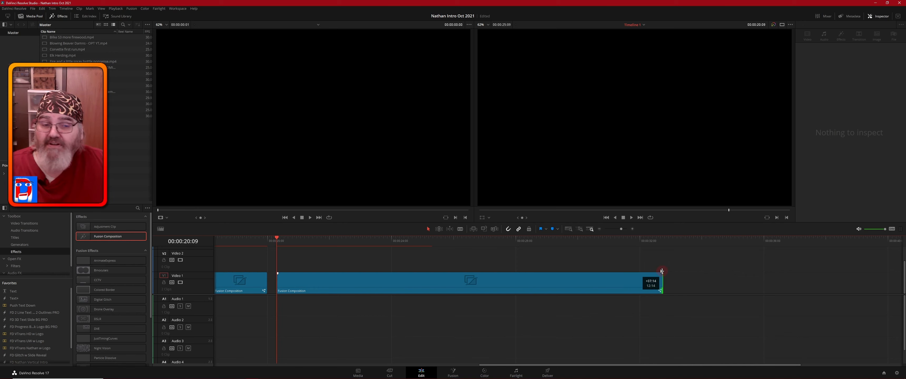
drag(661, 271, 805, 278)
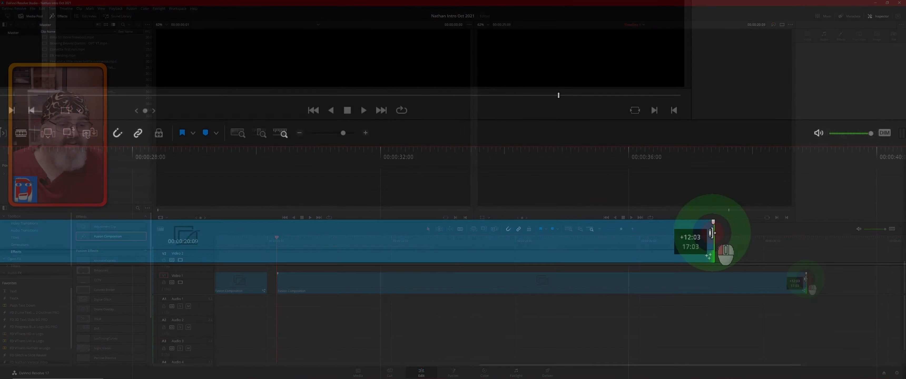
drag(712, 234, 818, 234)
drag(820, 233, 892, 239)
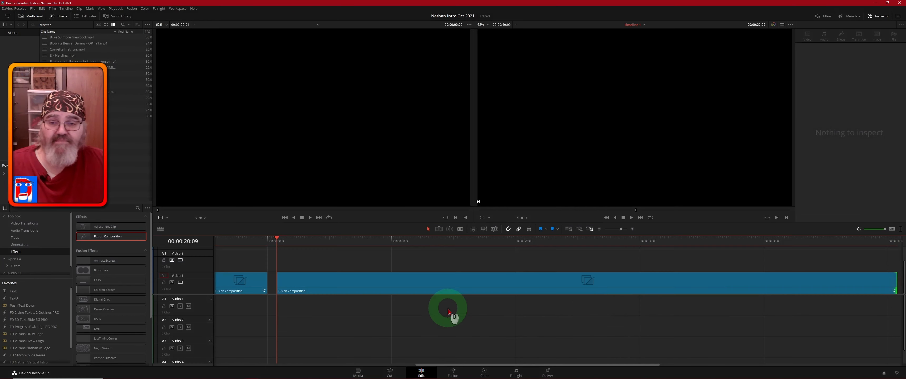
click(444, 288)
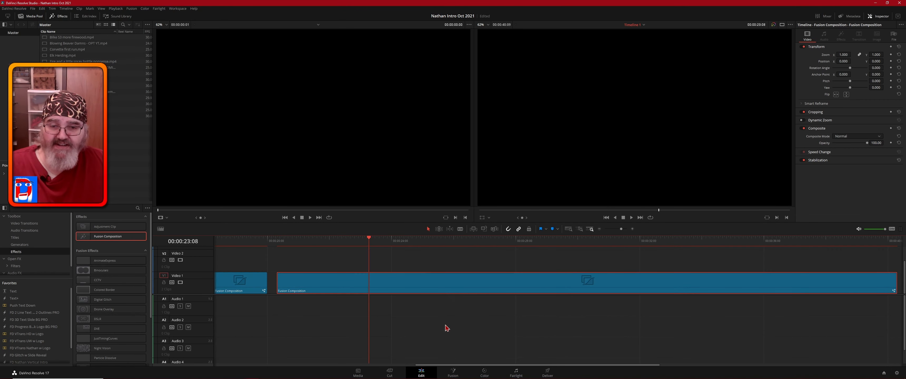
Step: Open the new composition in Fusion, move MediaOut1 right, and show the personal Master power bin
click(453, 374)
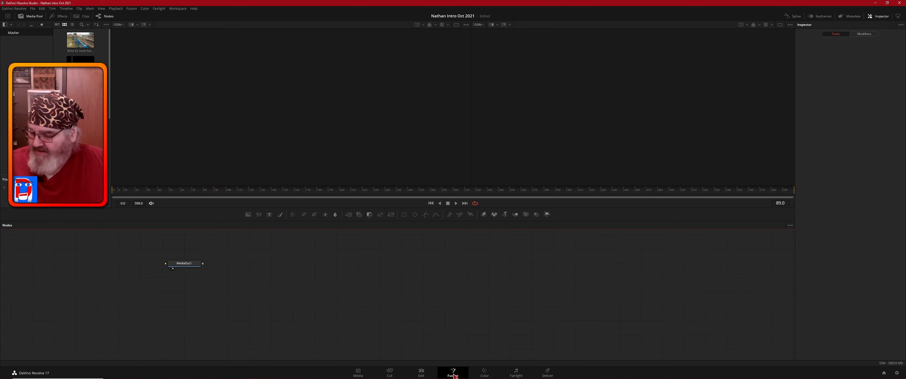
key(alt)
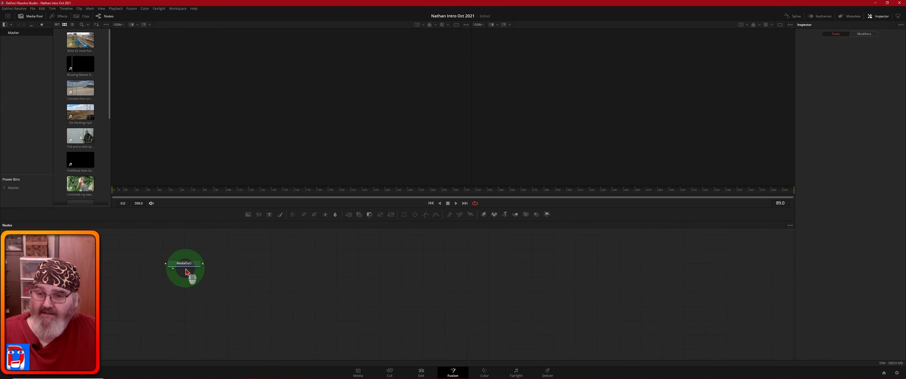
drag(193, 263, 740, 272)
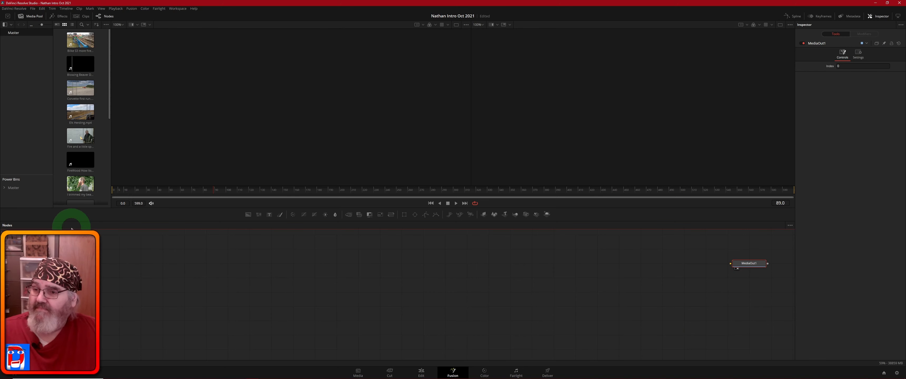
click(5, 188)
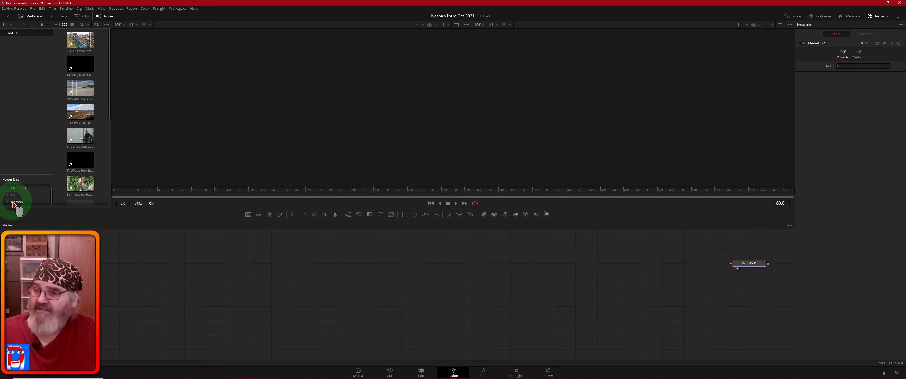
click(12, 202)
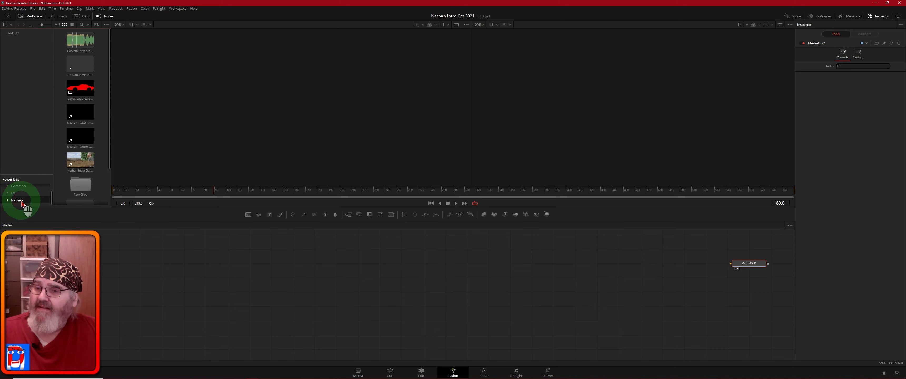
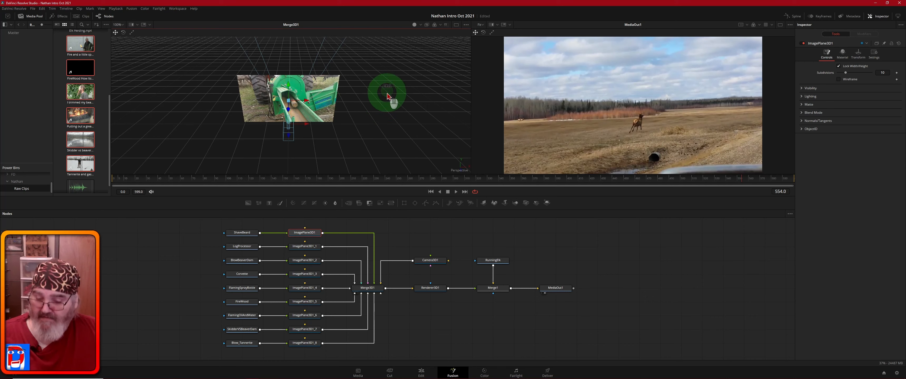
Step: Slide ImagePlane3D1 left to a Translation X of -1.02
drag(391, 124, 393, 90)
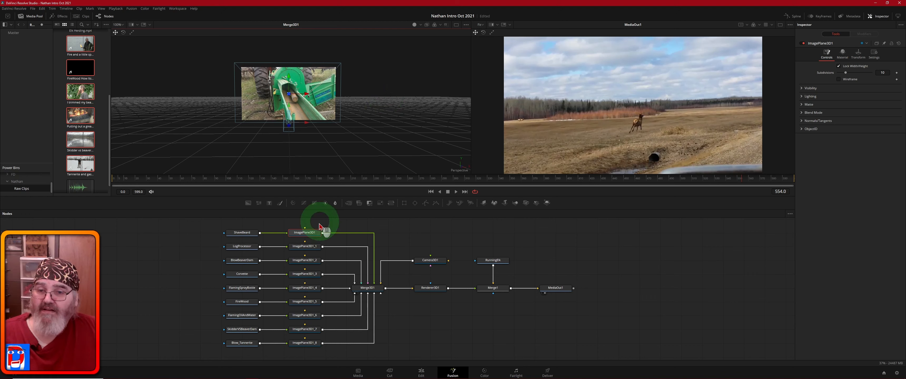
click(298, 233)
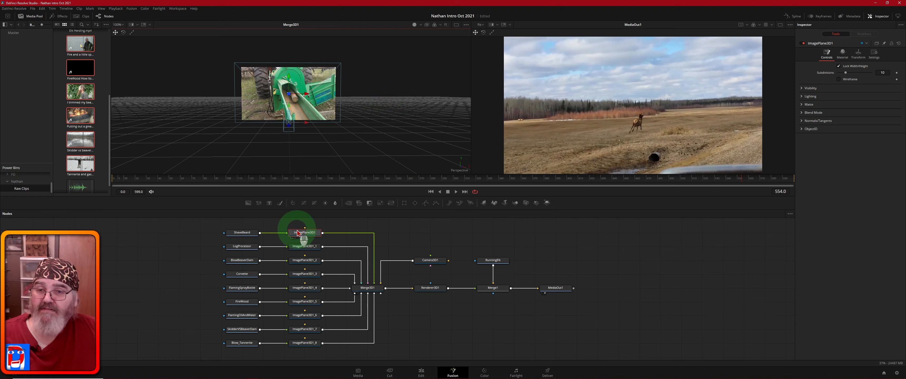
click(289, 78)
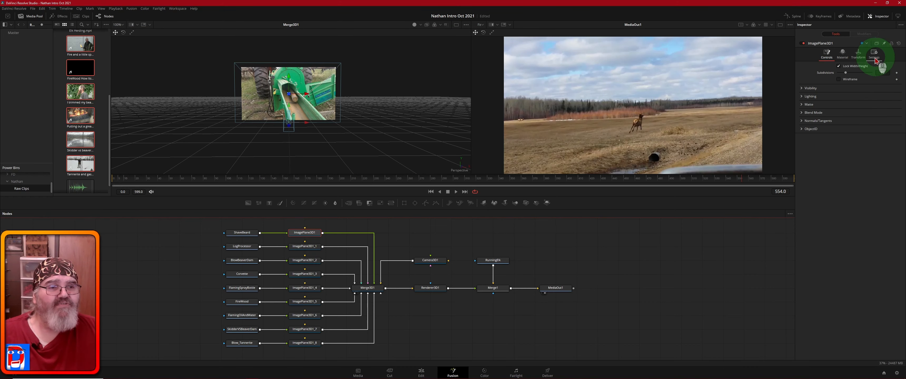
click(858, 55)
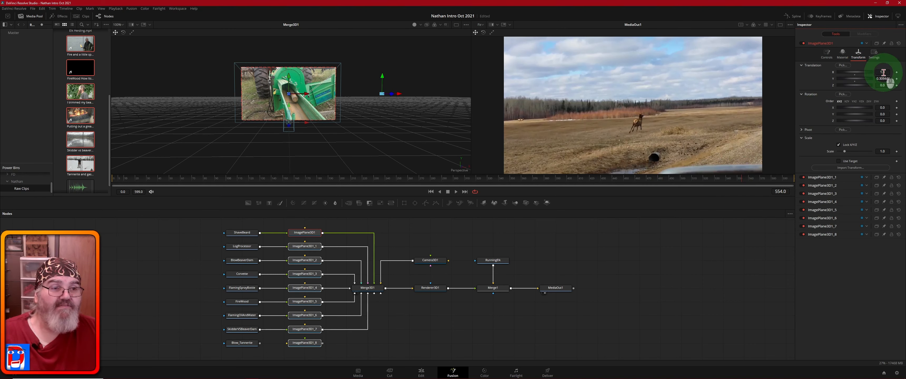
drag(881, 73, 353, 93)
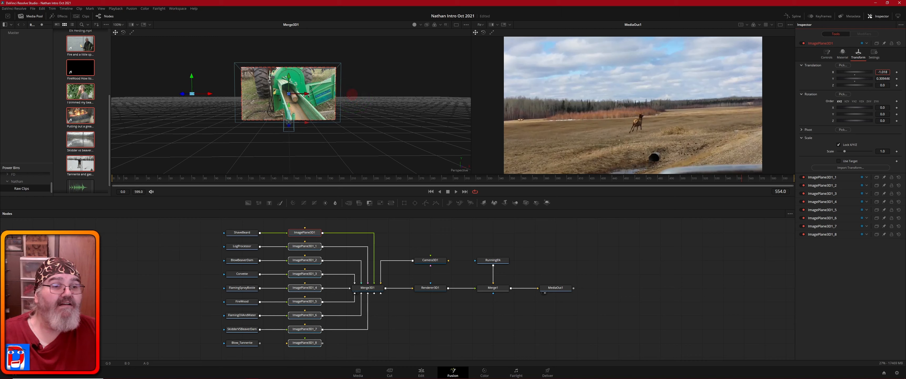
drag(351, 95, 351, 95)
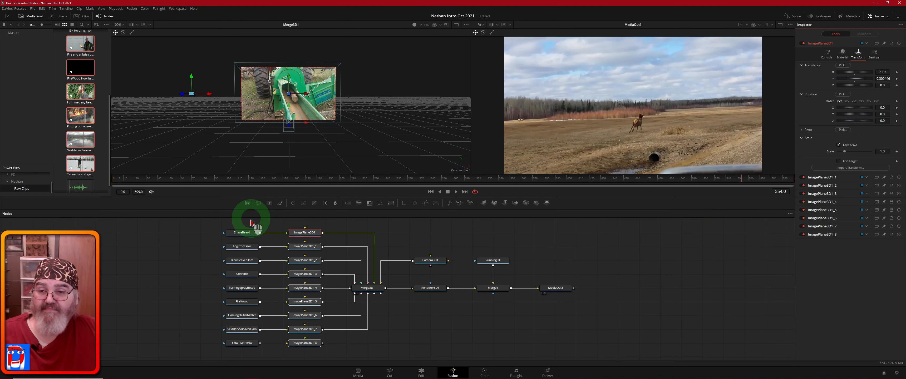
mouse_move(247, 234)
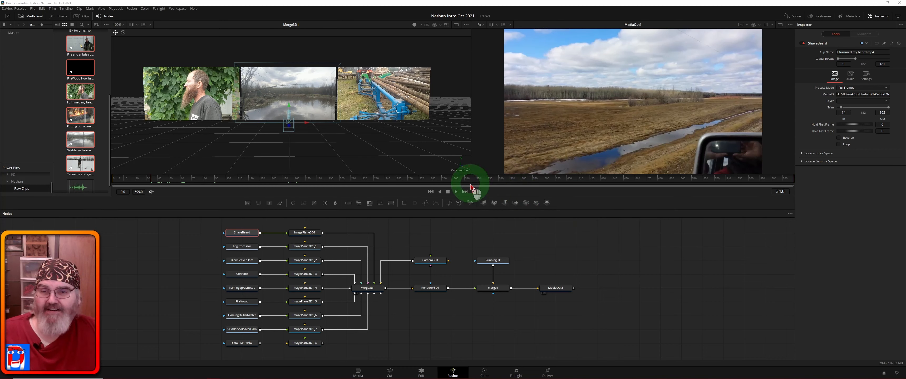
Step: Enable looped playback, jump to the end and scrub back through the clips to review the planes
click(475, 191)
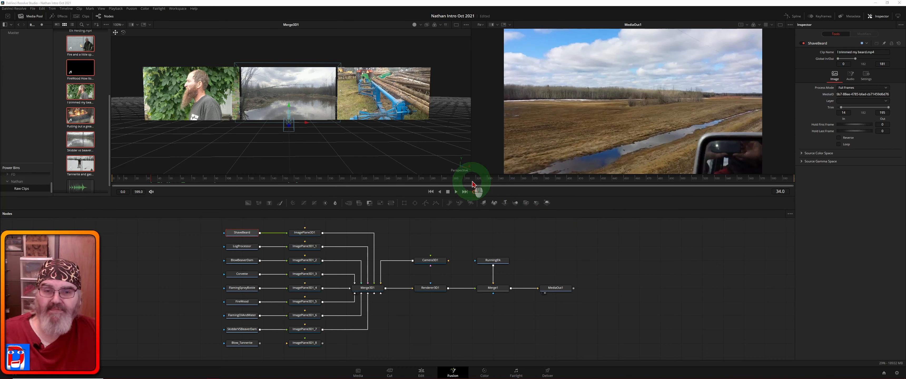
click(719, 180)
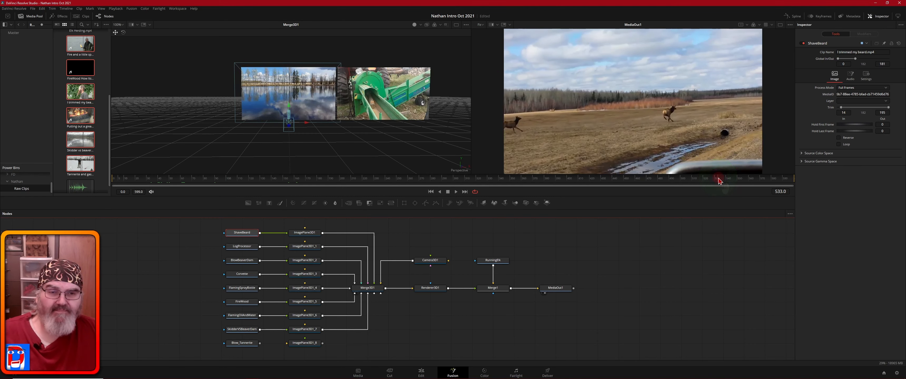
click(692, 180)
drag(693, 180, 125, 182)
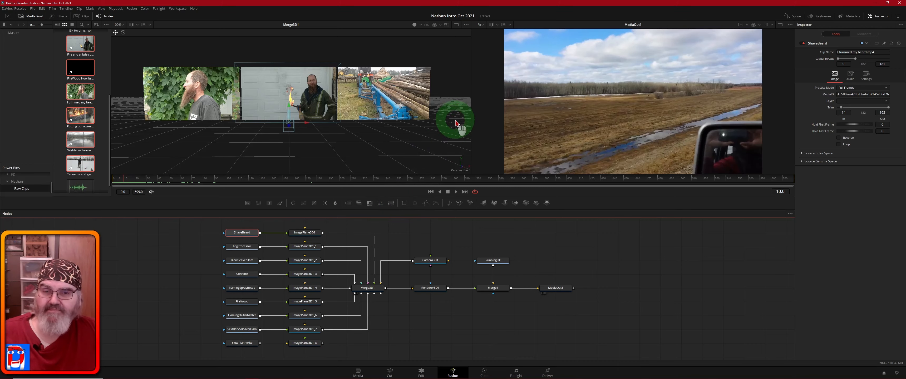
drag(454, 127, 453, 172)
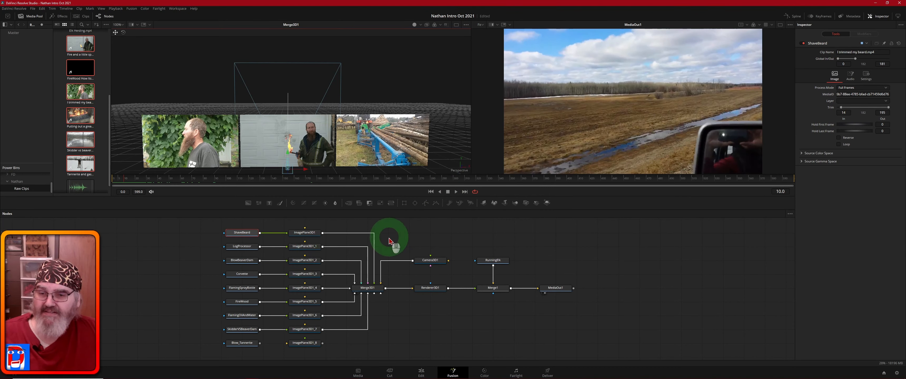
Step: Raise ImagePlane3D1_2 to Y 0.898446, then select the BlowBeaverDam loader
click(309, 263)
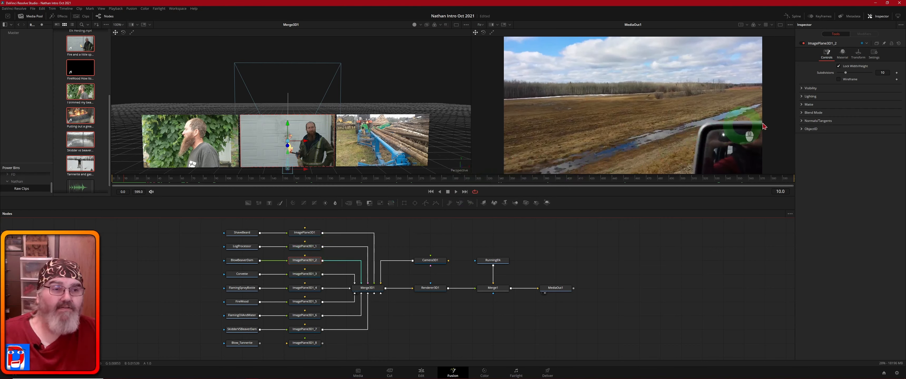
click(857, 54)
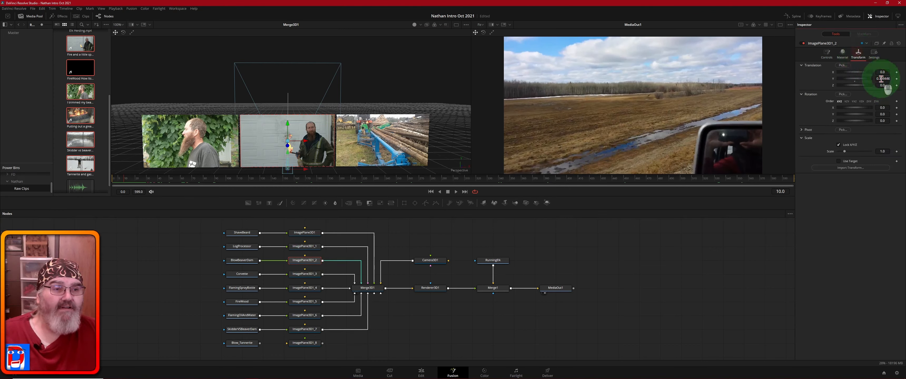
drag(881, 79, 586, 79)
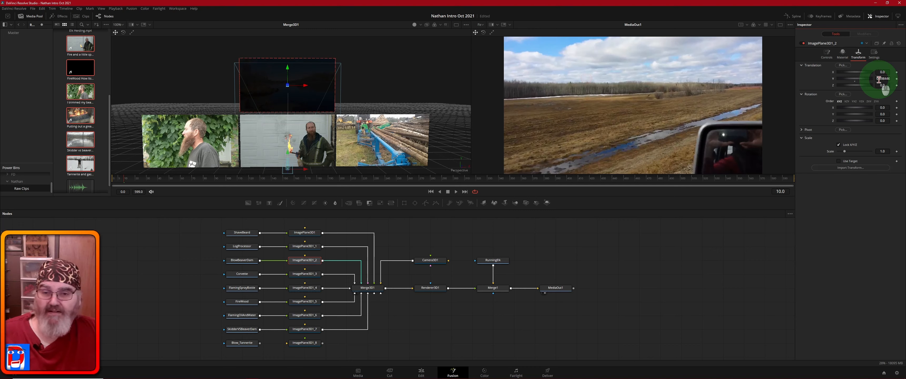
click(246, 263)
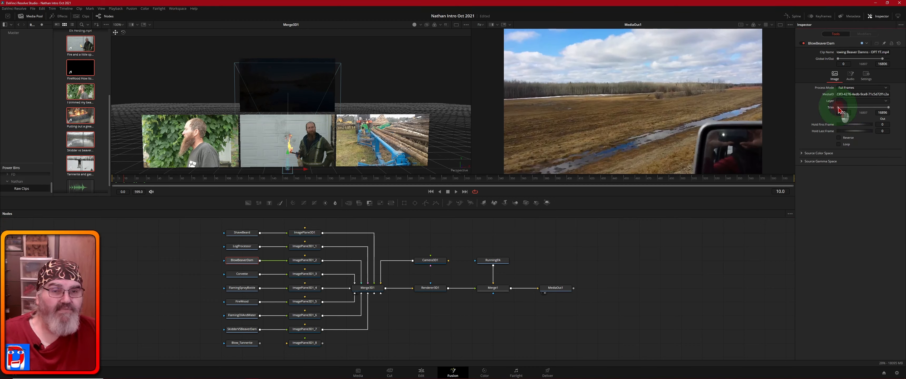
Step: Drag BlowBeaverDam's Trim In later to frame 11050
drag(839, 110, 849, 111)
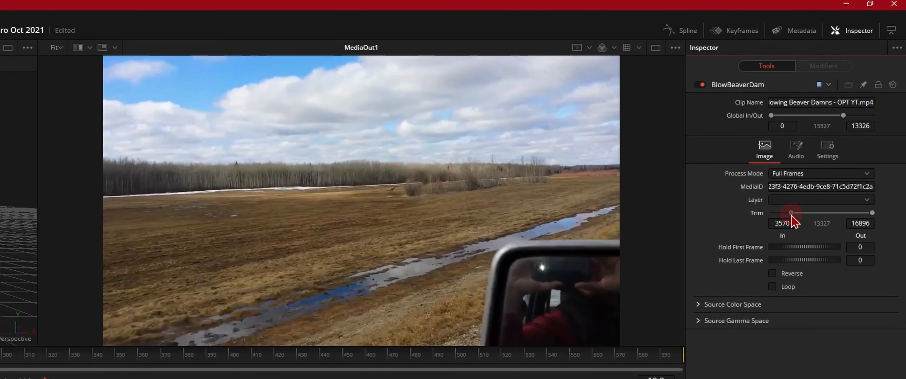
drag(792, 220, 843, 257)
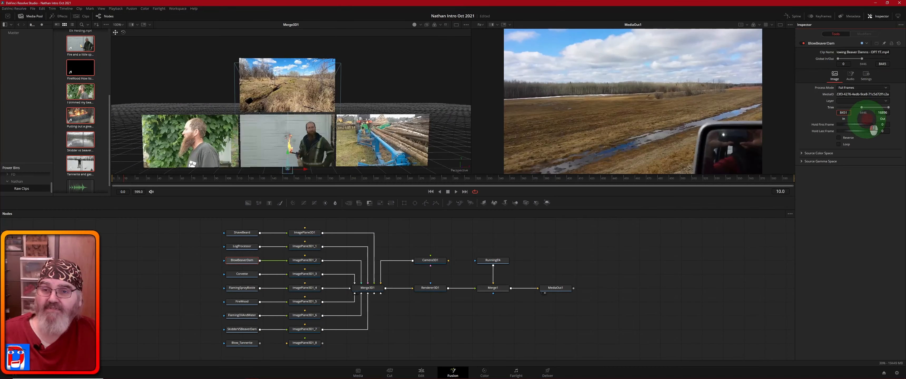
drag(874, 129, 602, 231)
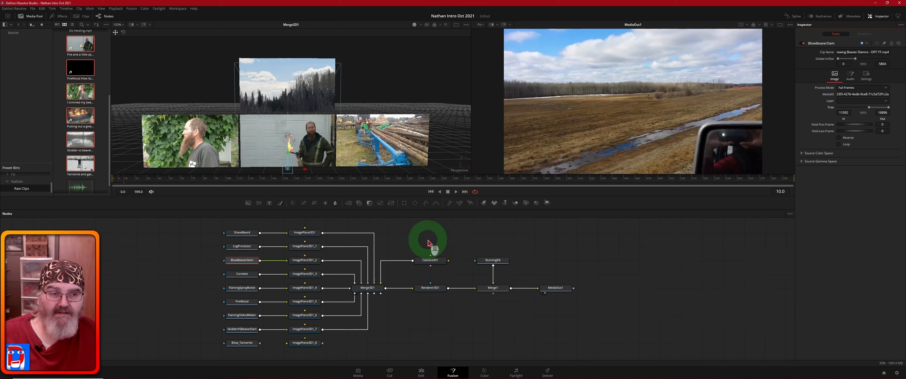
Step: Match ImagePlane3D1_3's height to ImagePlane3D1_2 and move it right to X 1.02
click(304, 277)
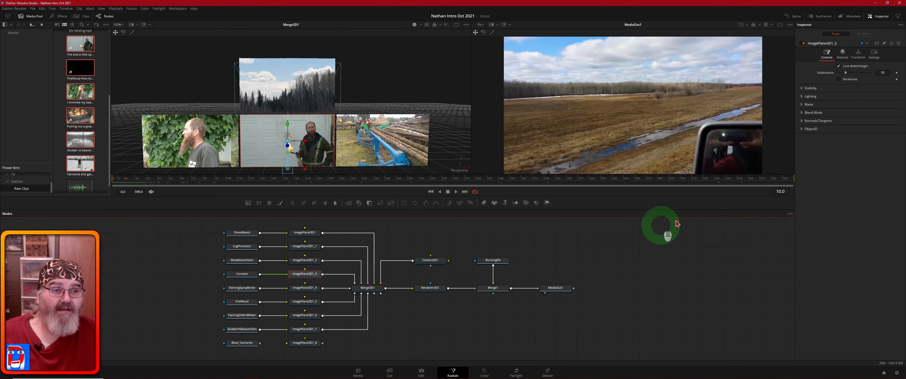
click(859, 55)
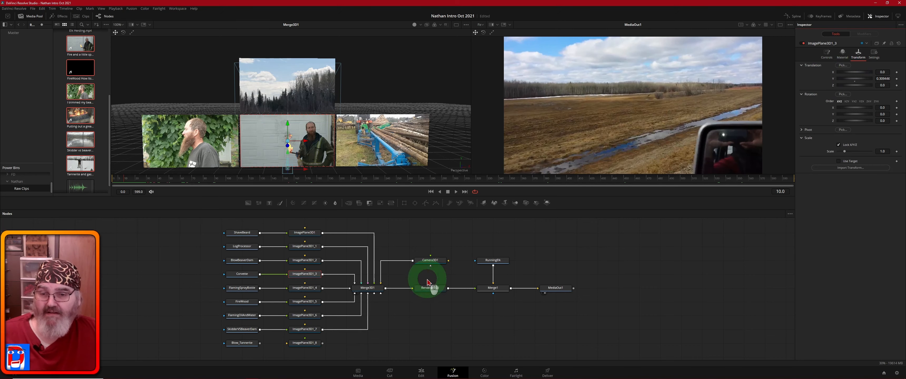
ctrl+click(306, 261)
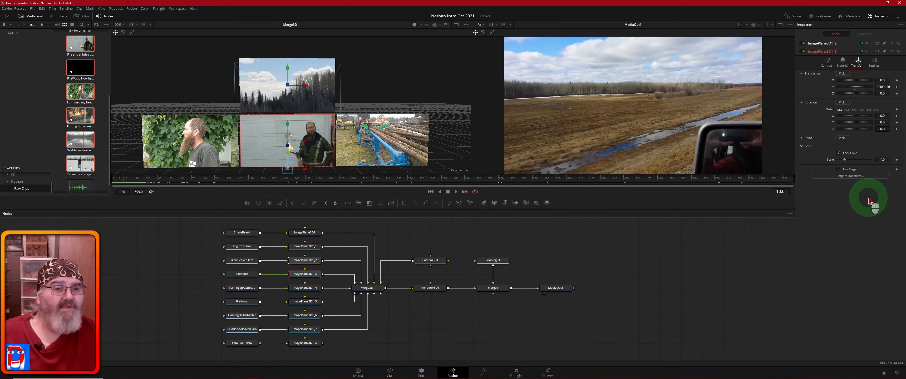
click(823, 44)
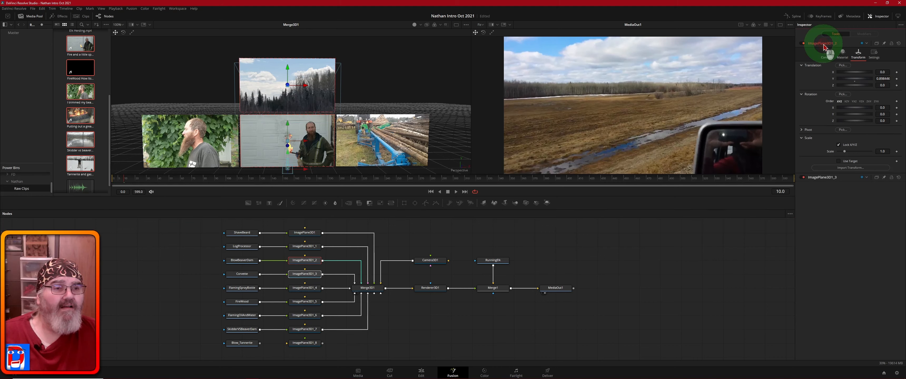
click(883, 86)
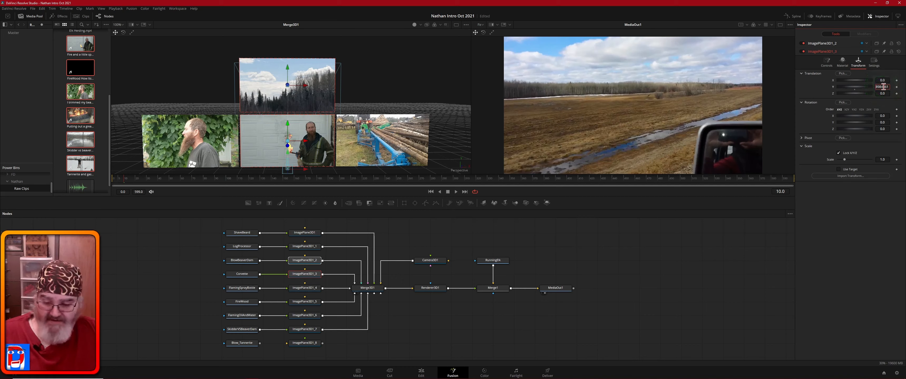
key(Tab)
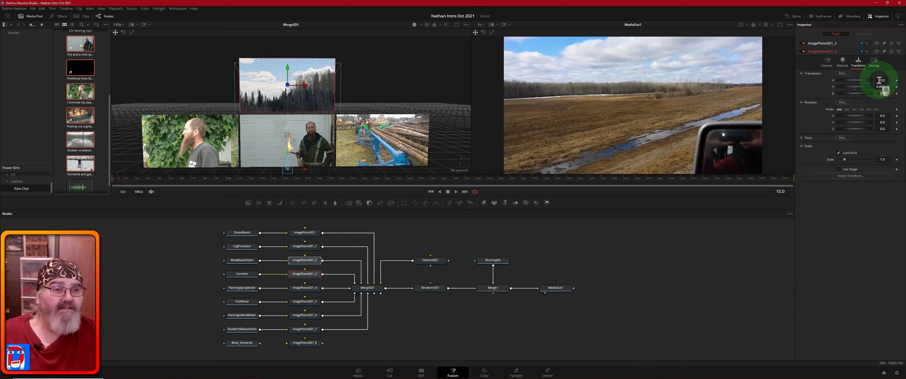
drag(879, 81, 705, 123)
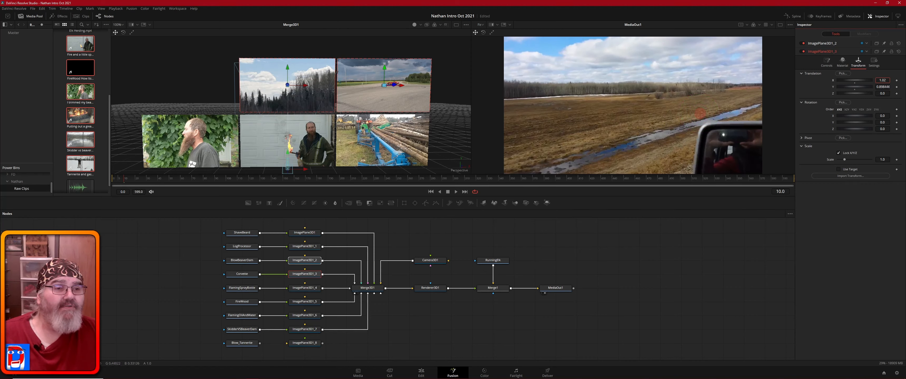
drag(700, 113, 699, 114)
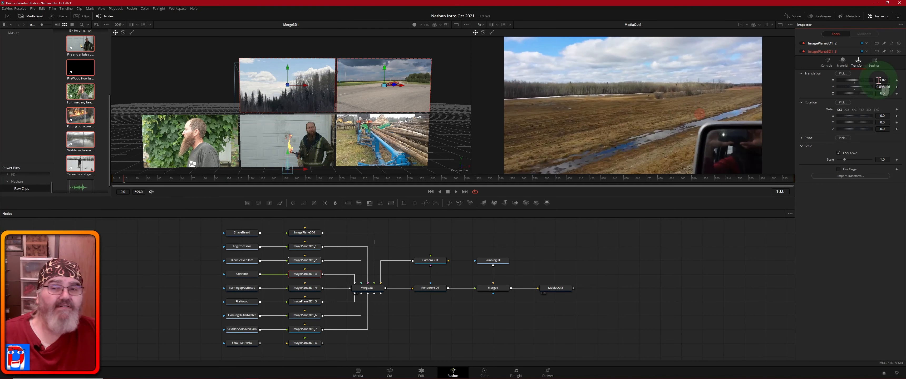
Step: Position the spray-bottle plane ImagePlane3D1_4, setting its height to 0.9 and a new X offset
click(304, 289)
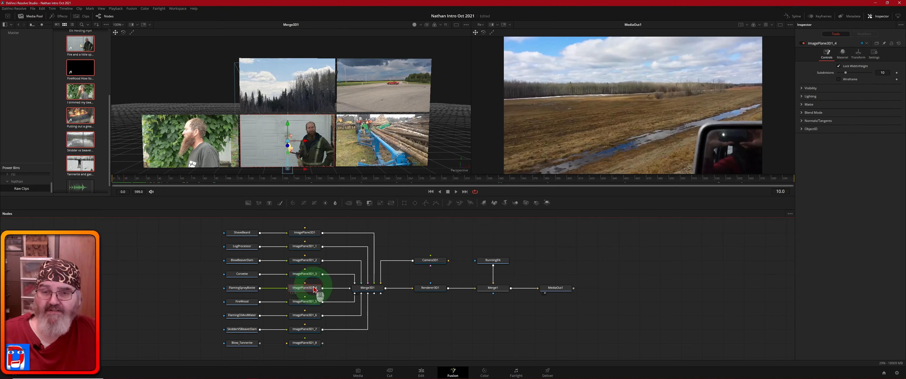
click(858, 54)
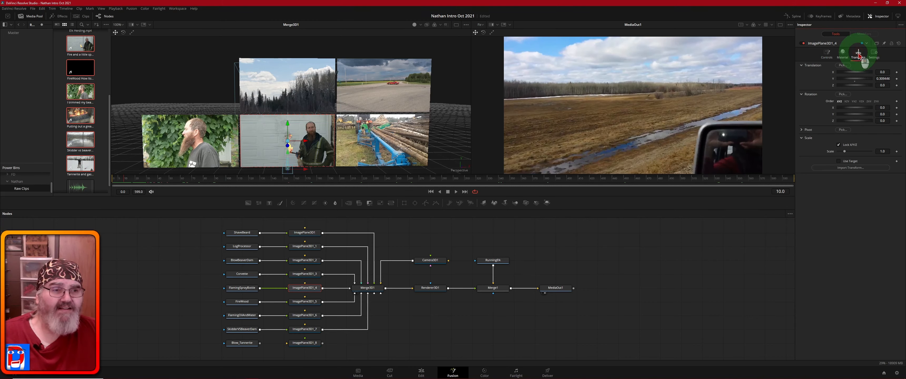
click(881, 78)
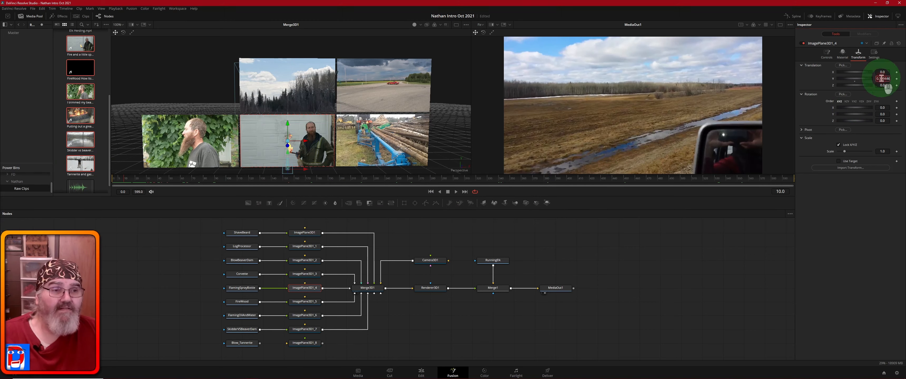
text(0.9)
click(882, 72)
text(1.72.02)
Step: Position the firewood plane with a height of 1.5 and X of 1.01
click(305, 302)
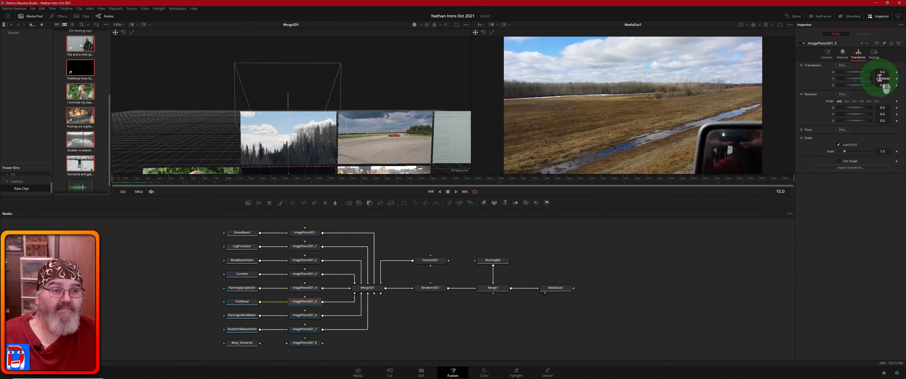
double_click(879, 78)
text(1.5)
double_click(882, 72)
text(0.104)
double_click(883, 72)
text(1.01)
Step: Trim the FireWood clip to start at frame 11760
click(242, 301)
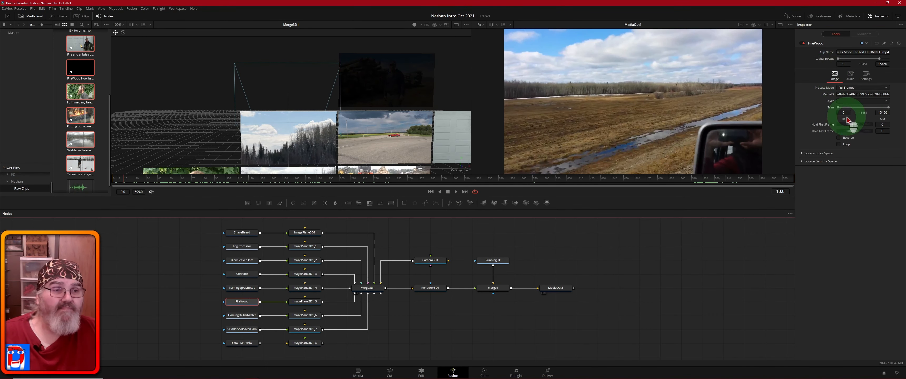
drag(837, 108, 874, 108)
scroll(452, 145, down, 3)
scroll(439, 149, up, 2)
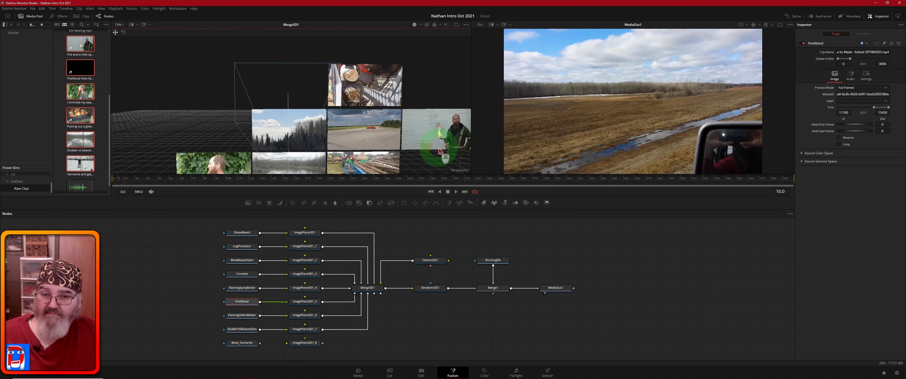
scroll(437, 150, down, 2)
drag(430, 144, 393, 155)
scroll(403, 154, up, 2)
scroll(377, 145, down, 3)
Step: Raise ImagePlane3D1_6 to the top row and slide it into the third column
click(305, 315)
click(857, 54)
drag(882, 79, 747, 95)
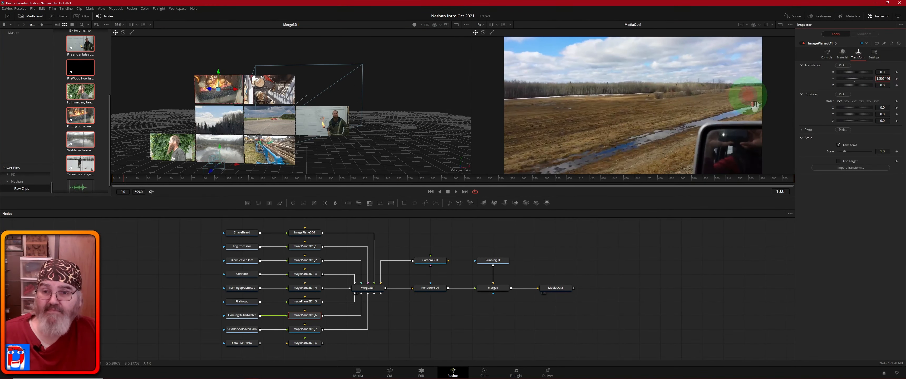
drag(878, 72, 887, 73)
Step: Place ImagePlane3D1_7 (1.5, X 3.06) and wire Blow_Tannerite through ImagePlane3D1_8 into Merge3D1
click(306, 329)
click(856, 55)
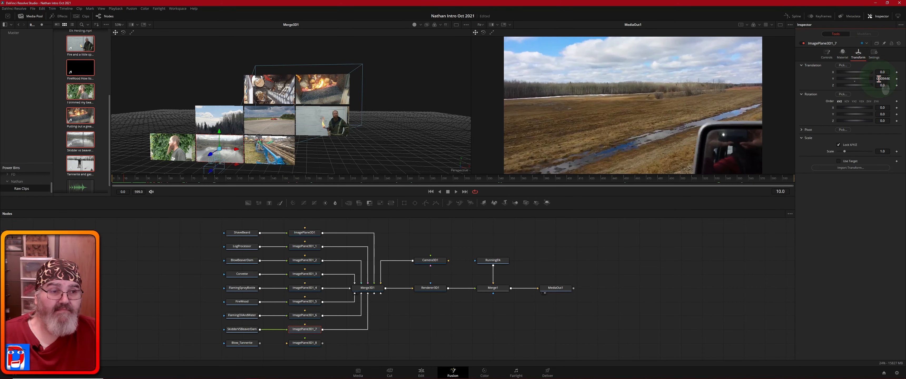
text(1.5)
key(Tab)
double_click(879, 73)
text(3.06)
key(Tab)
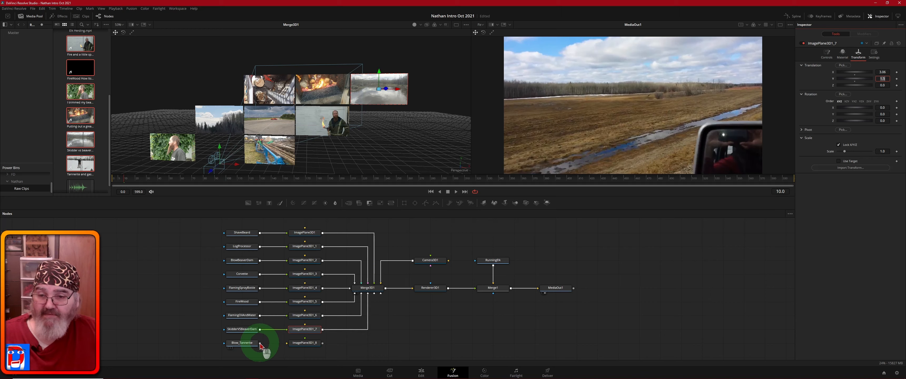
drag(260, 344, 287, 345)
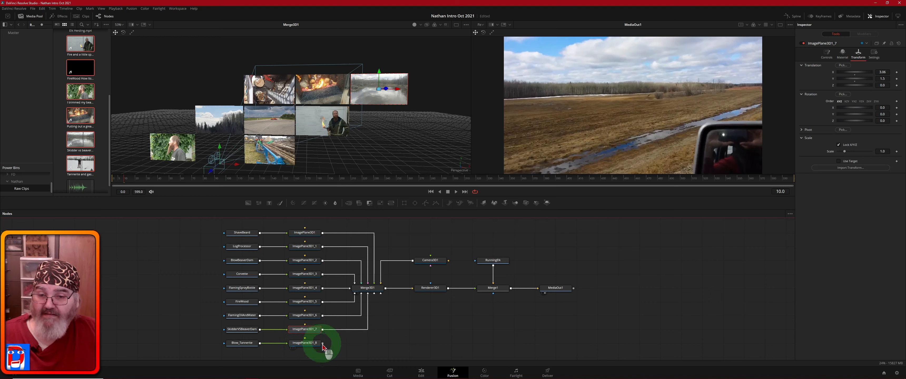
drag(323, 345, 376, 294)
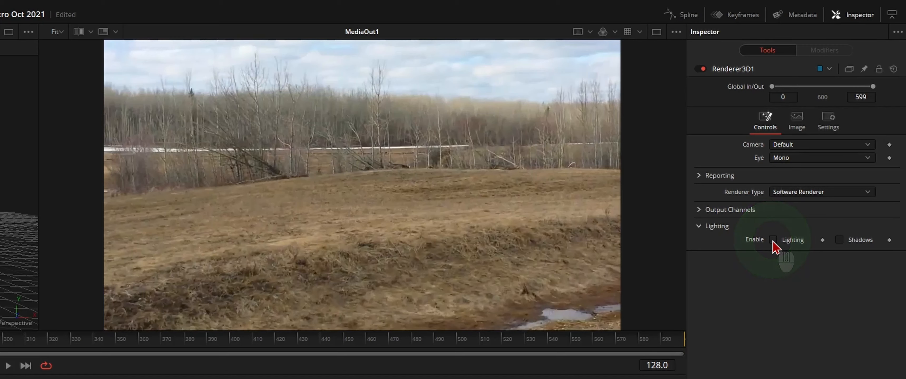
Step: Check Lighting and Shadows in Renderer3D1 and Pass Through Lights in Merge3D1
click(773, 240)
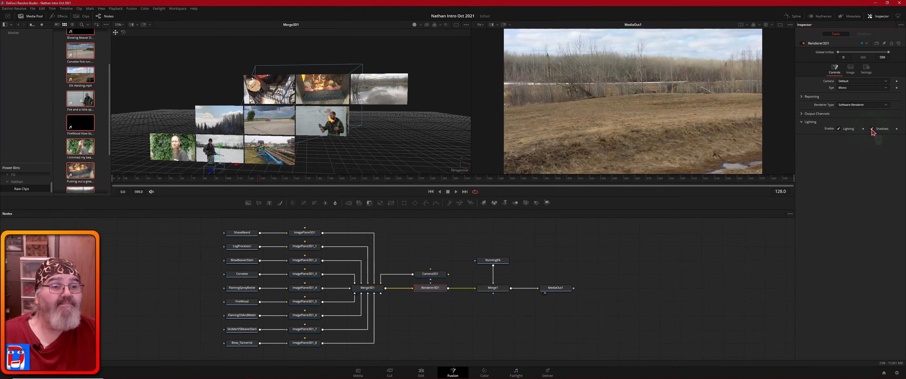
click(854, 164)
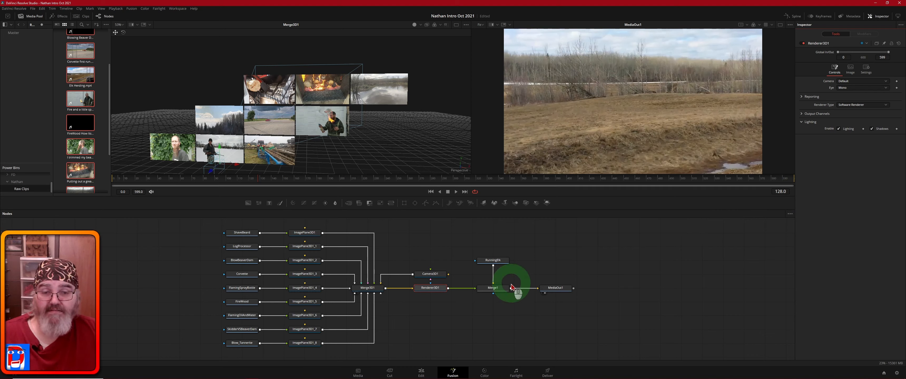
click(373, 290)
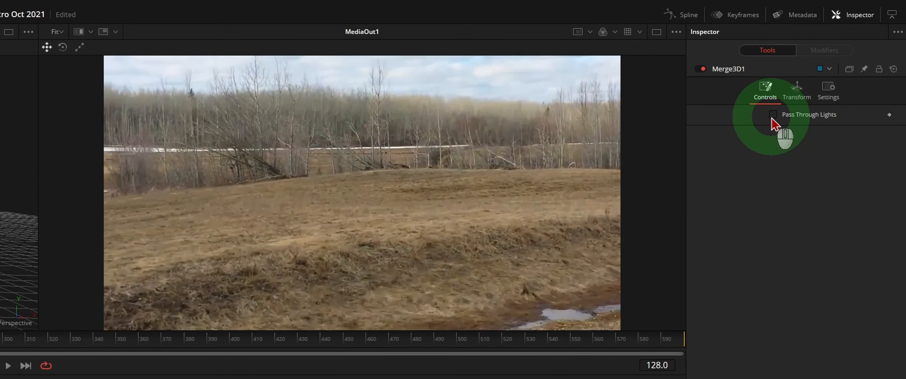
click(772, 115)
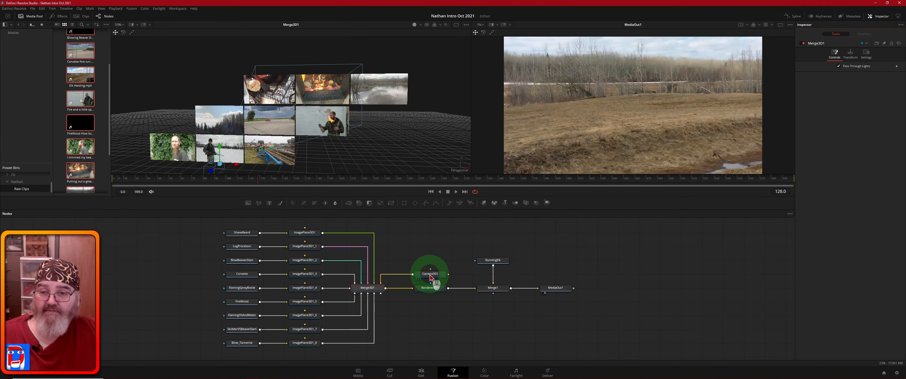
click(430, 278)
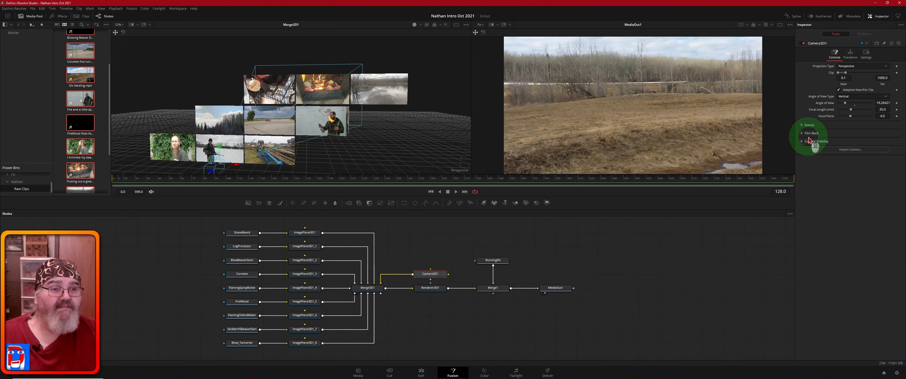
Step: Drag Camera3D1 back in the 3D viewer to a Z translation of about 7.10457
click(849, 55)
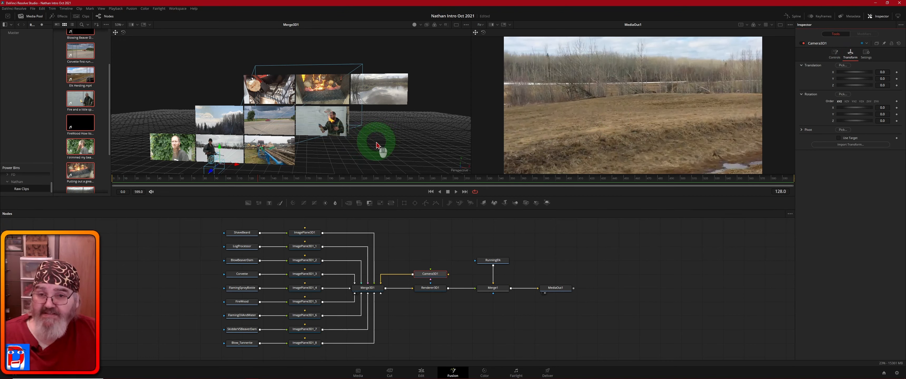
drag(396, 146, 363, 145)
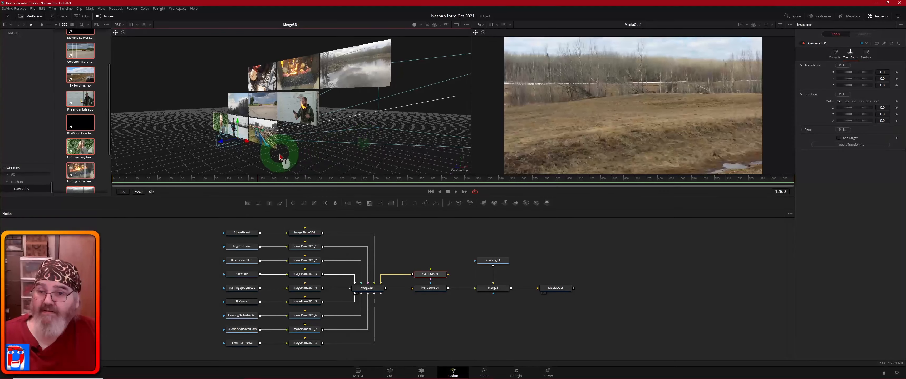
drag(220, 144, 119, 164)
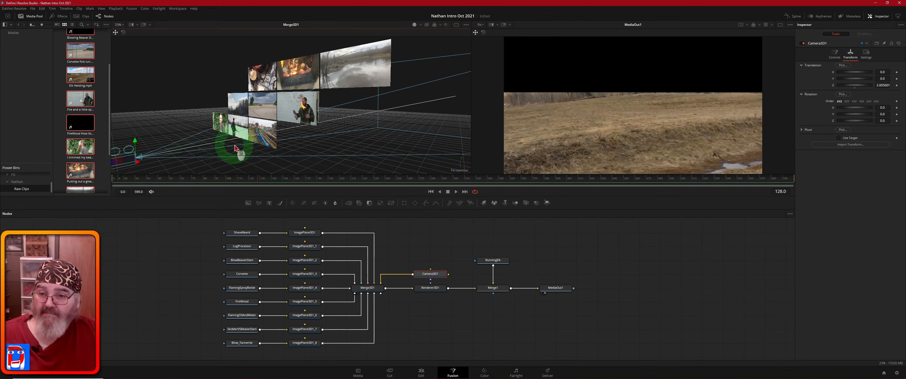
drag(353, 155, 295, 144)
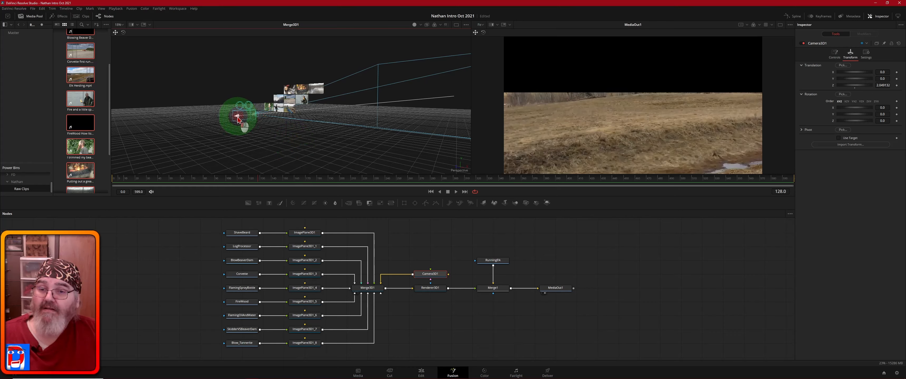
drag(238, 119, 127, 156)
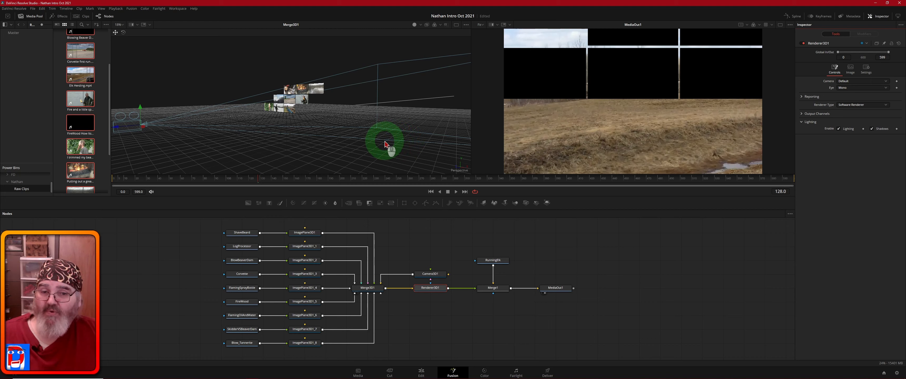
Step: Zoom and orbit the 3D viewer, then drag Camera3D1 left so the planes nearly leave the shot
click(385, 144)
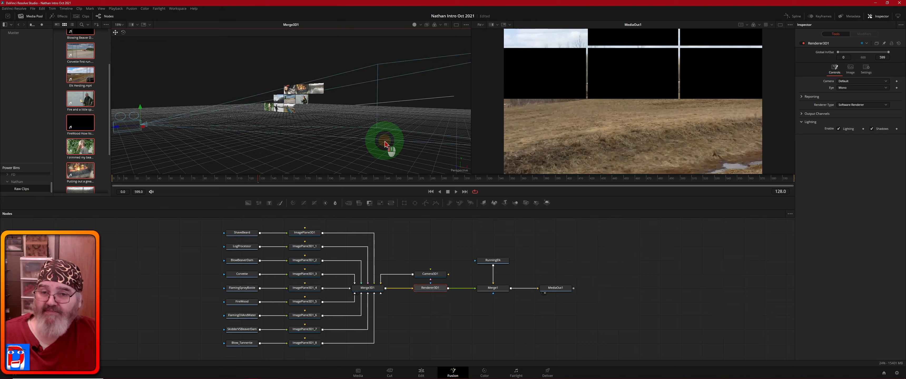
drag(385, 144, 342, 138)
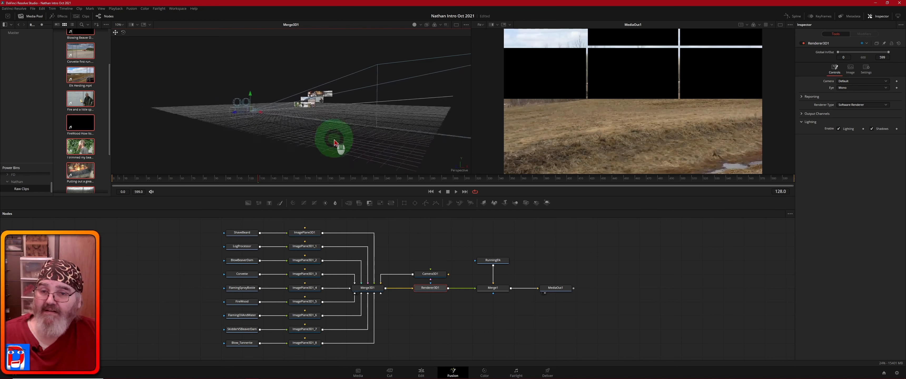
drag(334, 142, 334, 144)
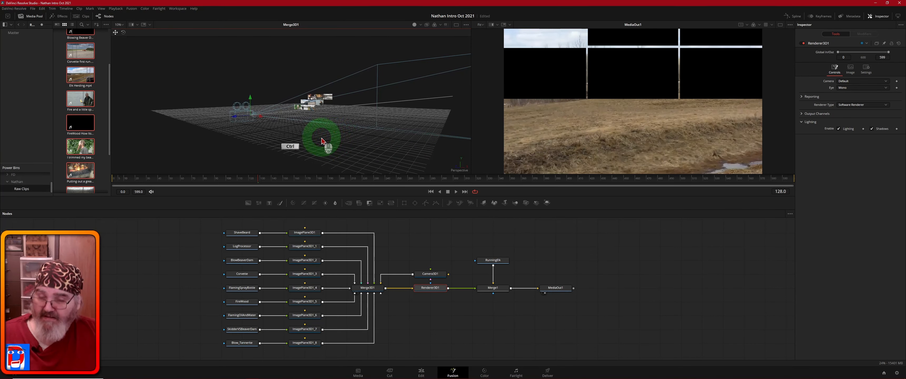
key(ctrl)
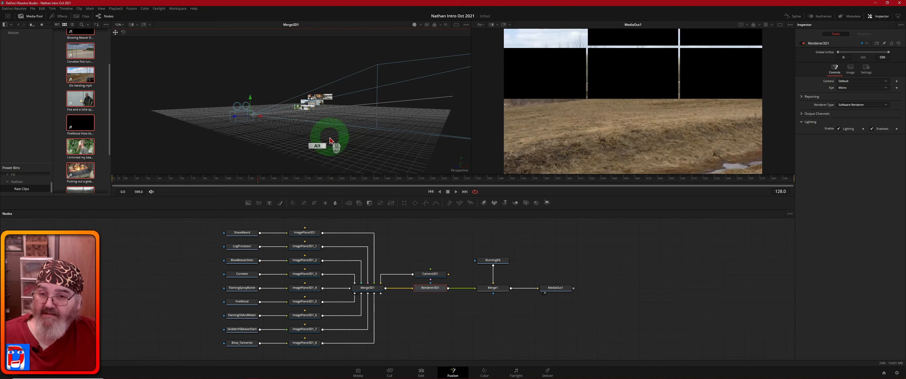
drag(330, 139, 370, 157)
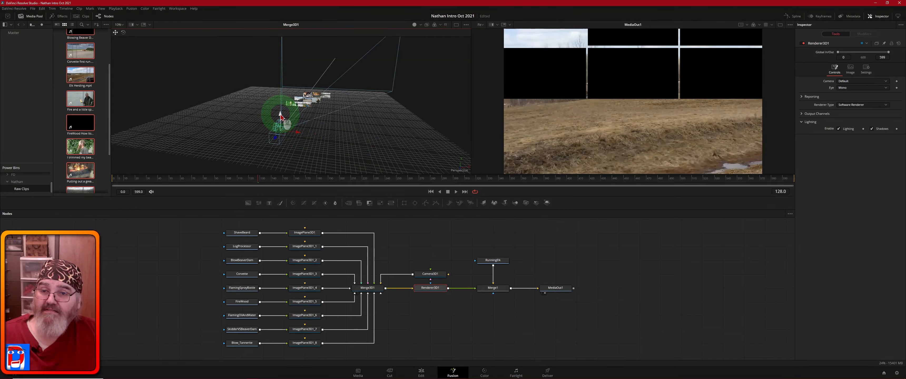
middle_click(285, 142)
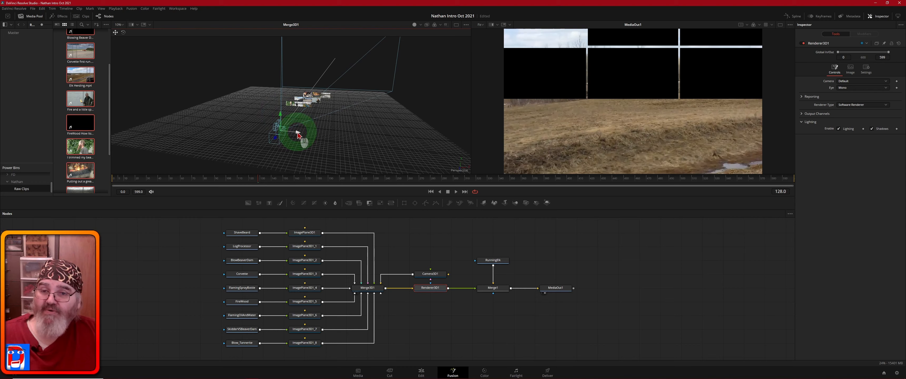
drag(297, 134, 246, 102)
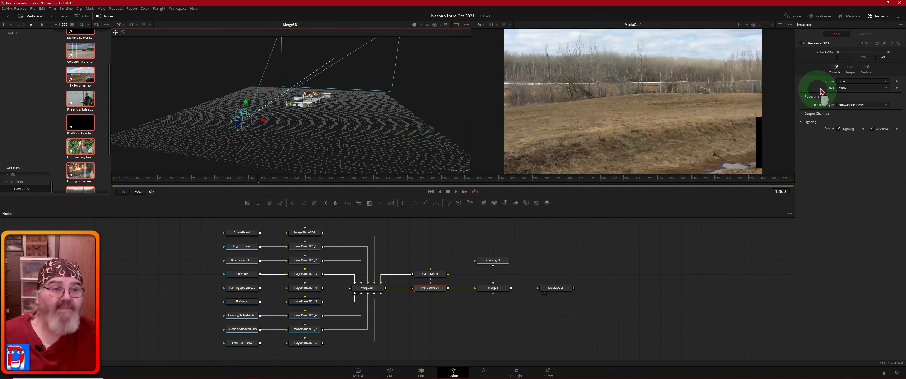
Step: Adjust Camera3D1's tilt, swing and X translation until the plane grid enters the rendered view
click(440, 276)
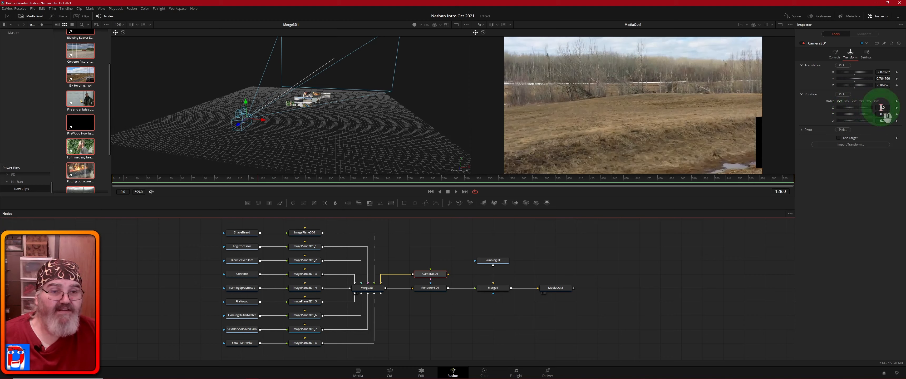
drag(880, 107, 834, 126)
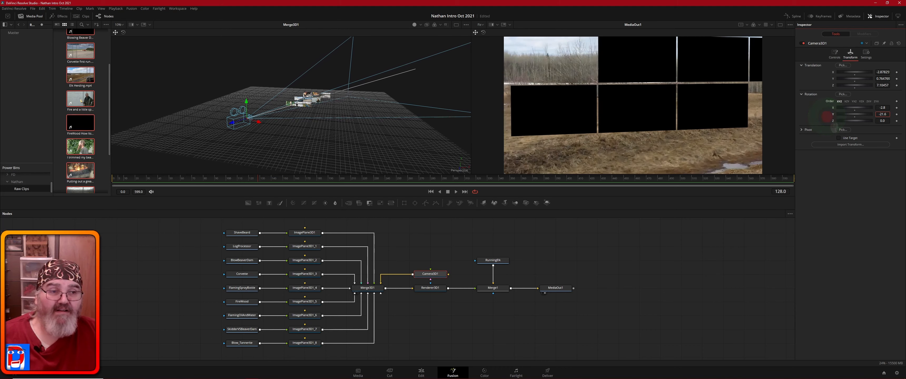
click(884, 108)
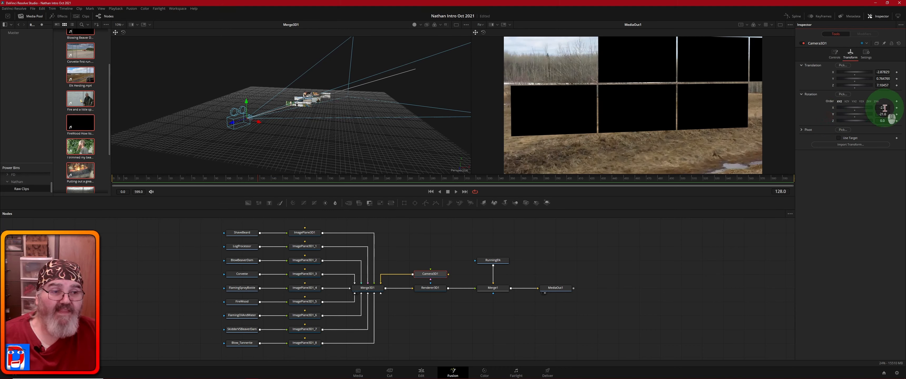
drag(883, 107, 896, 126)
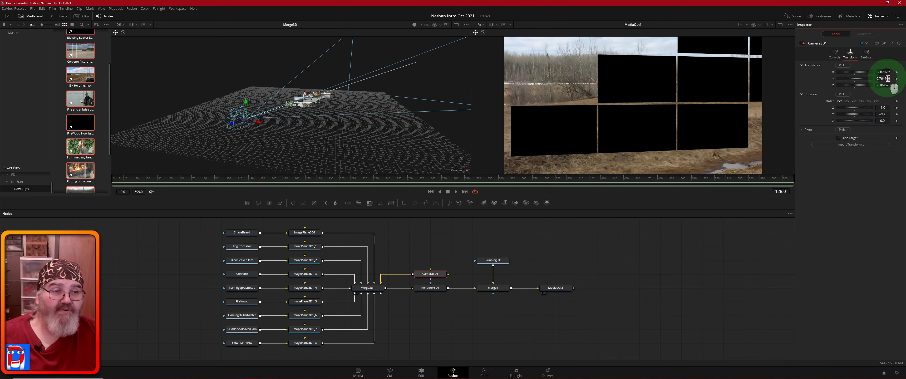
drag(883, 72, 176, 92)
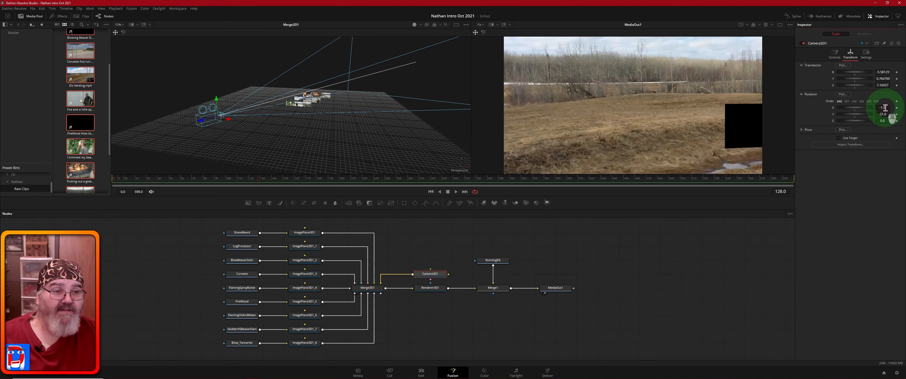
drag(883, 114, 843, 126)
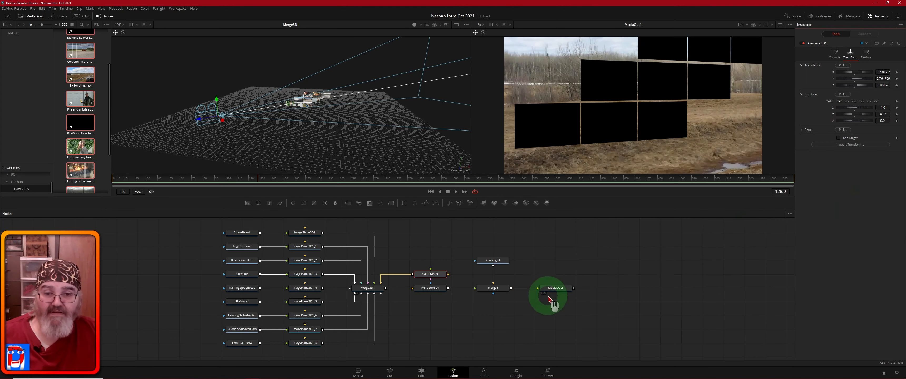
Step: Select Merge3D1 and bring up the Select Tool list
click(466, 318)
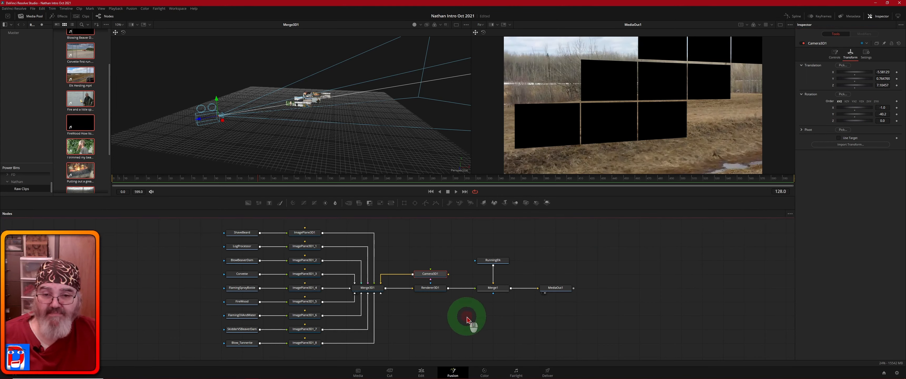
click(430, 290)
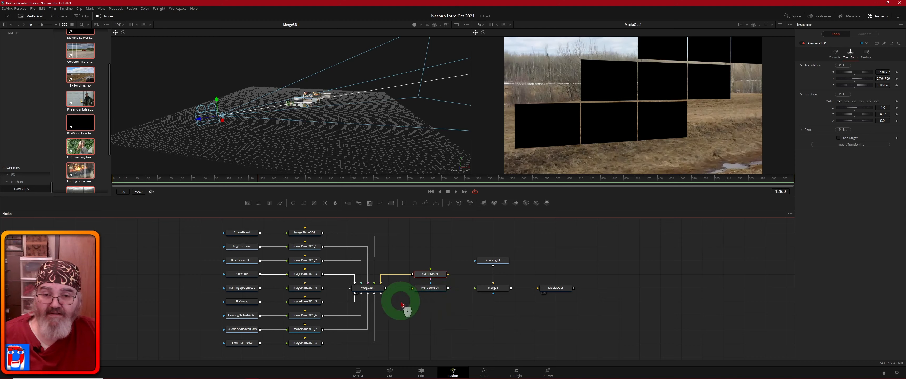
click(372, 289)
click(467, 322)
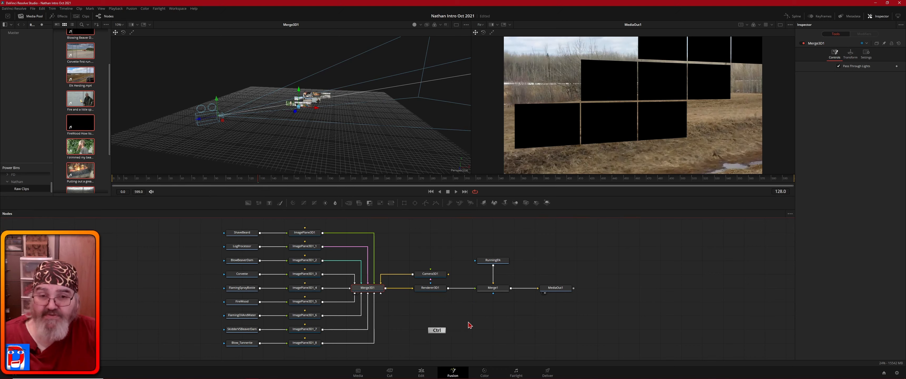
key(ctrl+space)
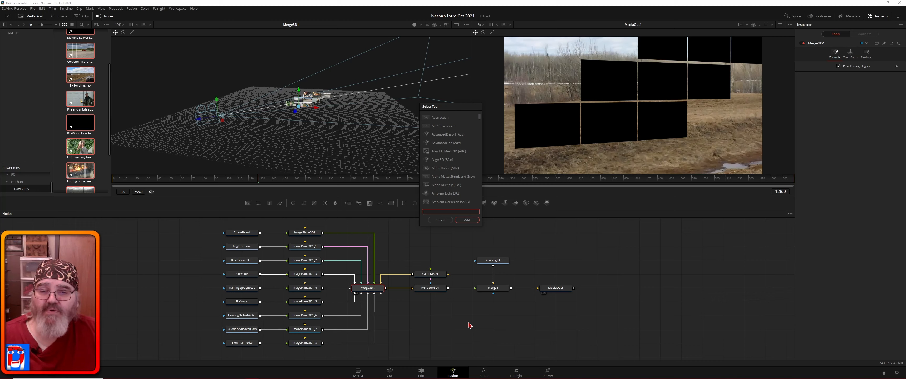
Step: Search 'ligh', add an Ambient Light, and place AmbientLight1 beside Merge3D1
text(l)
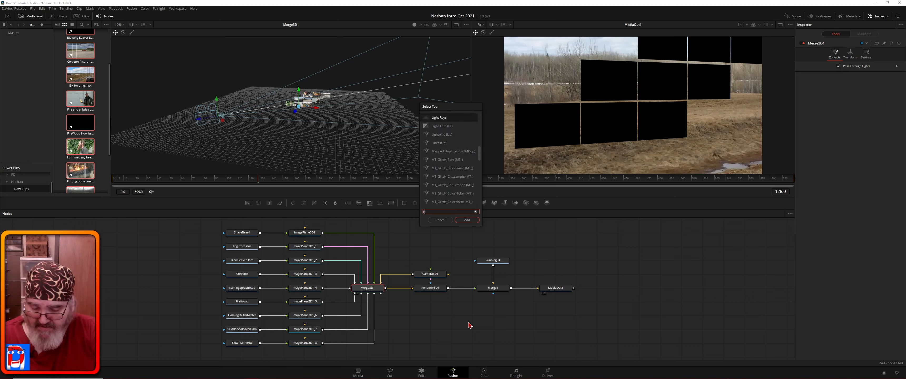
text(ight)
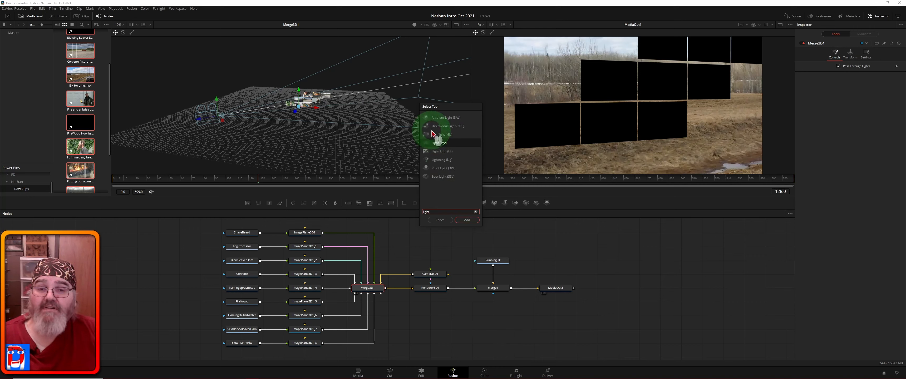
click(450, 118)
click(469, 220)
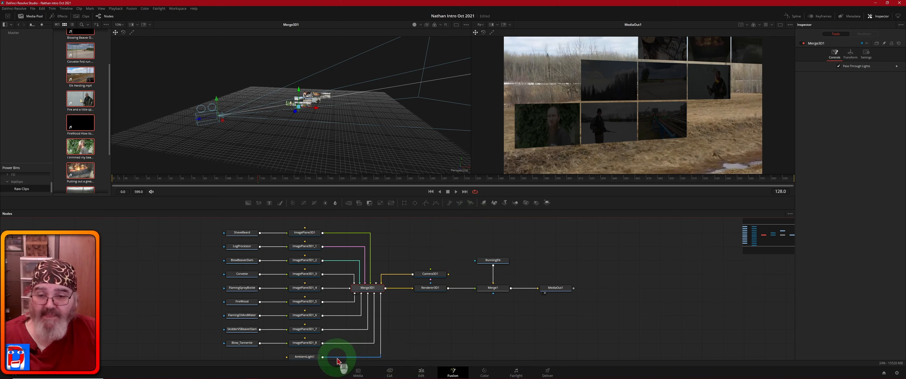
drag(308, 357, 435, 307)
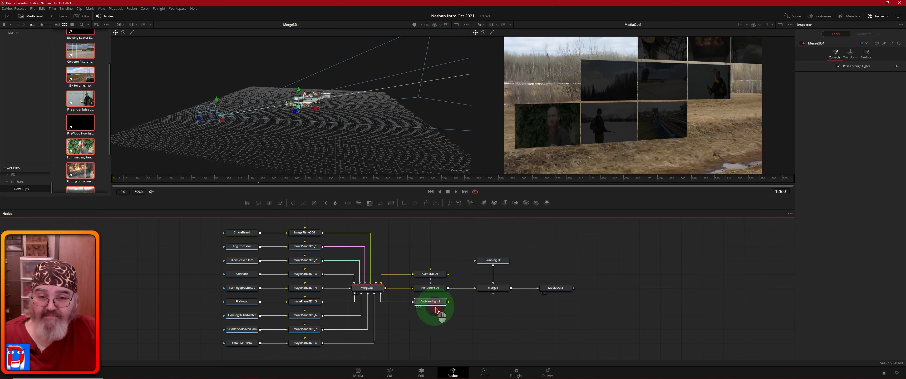
click(428, 305)
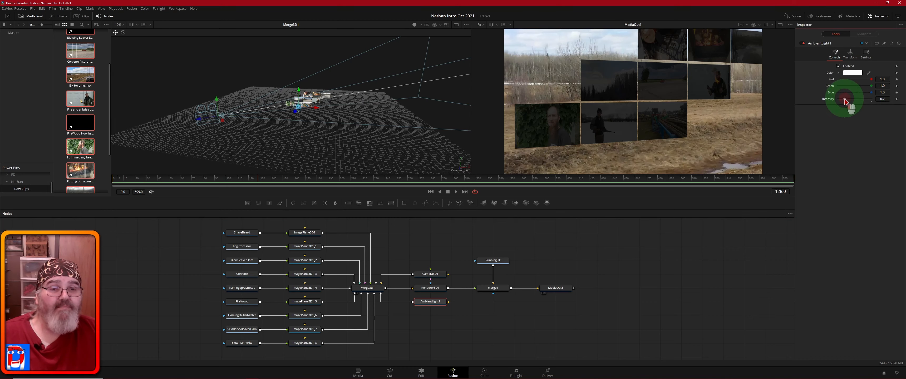
Step: Raise AmbientLight1's Intensity to about 0.85 so the video planes render brightly
drag(845, 101, 867, 104)
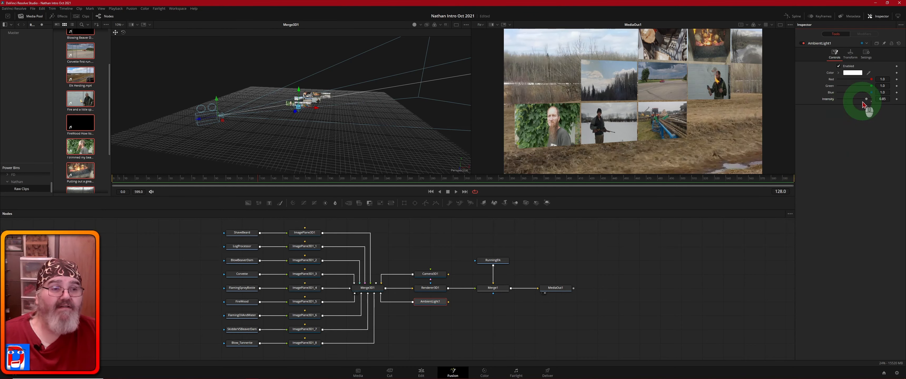
drag(867, 101, 871, 106)
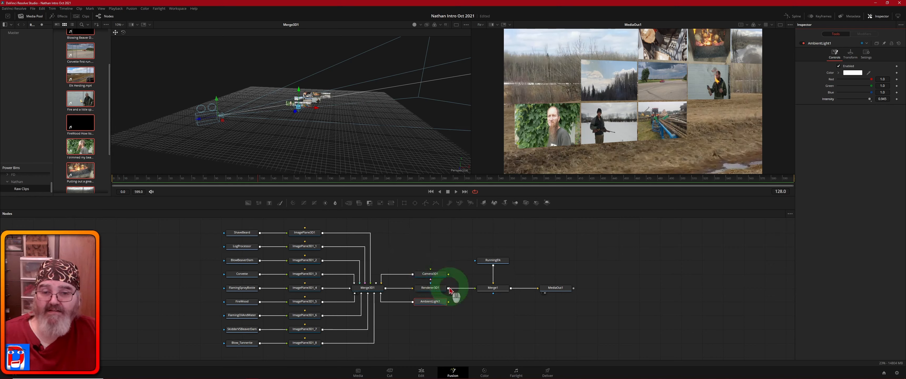
Step: Move Camera3D1 forward to X translation -4.45521 so one vine-covered portrait plane fills the right side
click(429, 277)
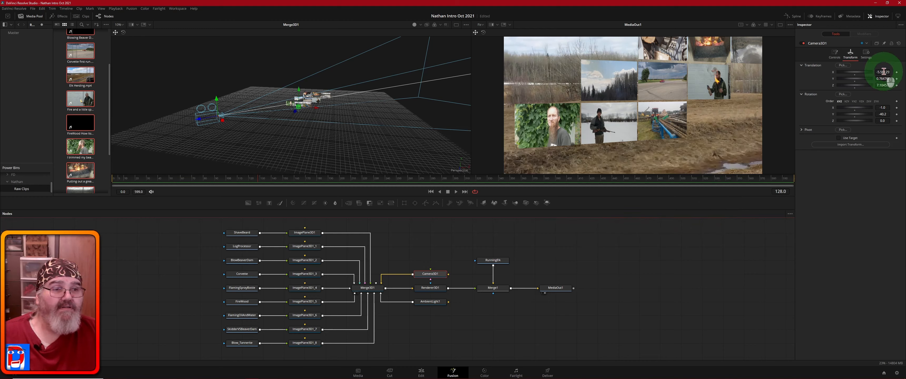
drag(882, 73, 902, 97)
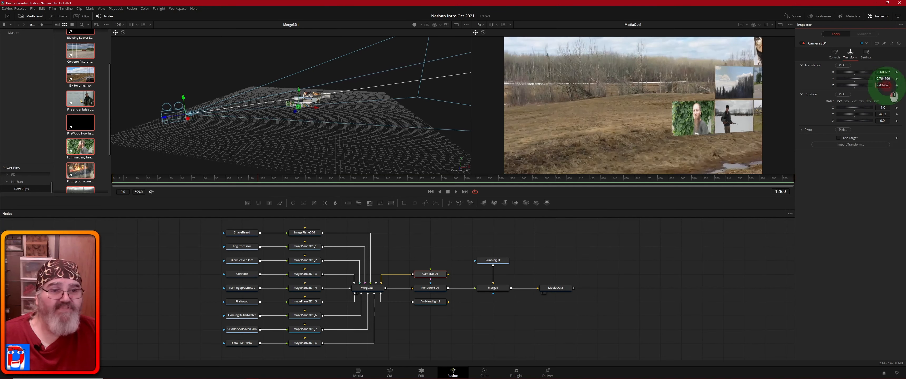
drag(883, 85, 406, 101)
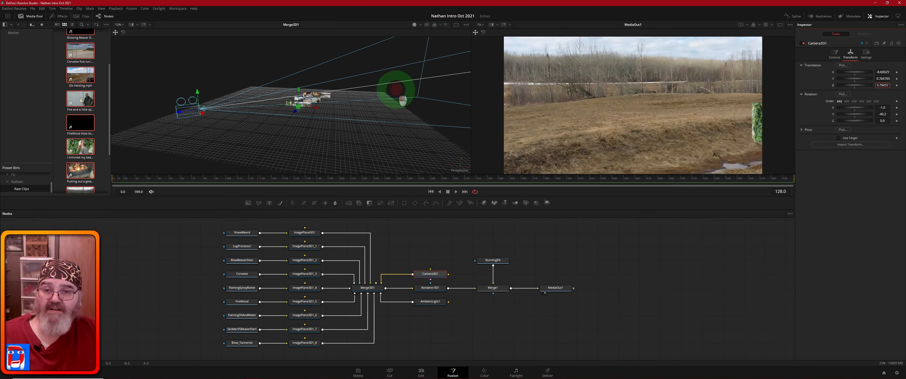
drag(402, 100, 509, 109)
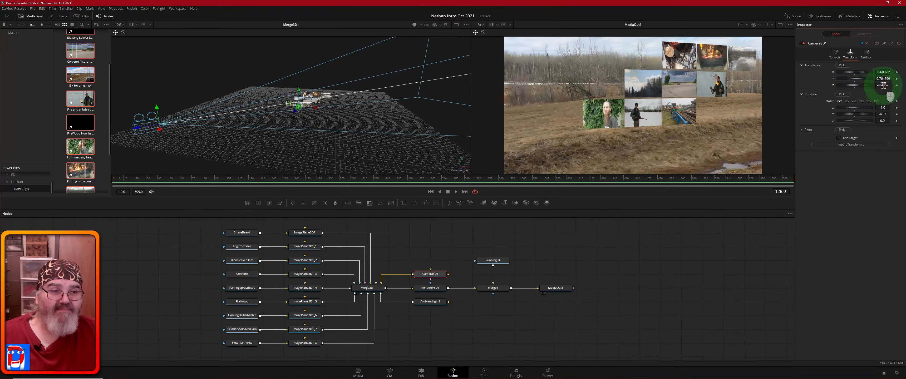
drag(883, 85, 443, 82)
drag(882, 72, 789, 127)
drag(884, 86, 270, 76)
Step: Reposition Camera3D1 to X -2.146 with slight rotation, placing the portrait plane upper right
click(881, 72)
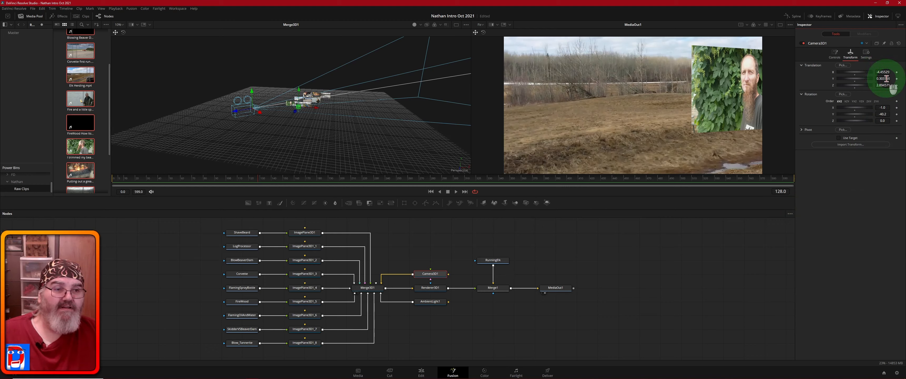
drag(886, 79, 437, 122)
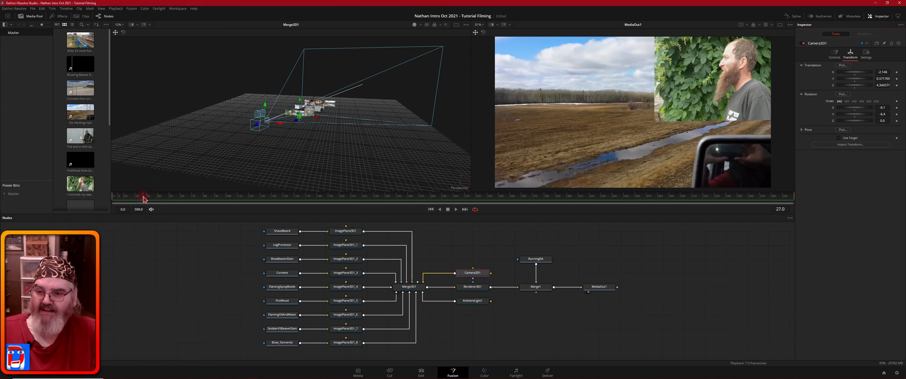
Step: Scrub the Fusion playhead back to frame 0 of the composition
drag(143, 199, 113, 201)
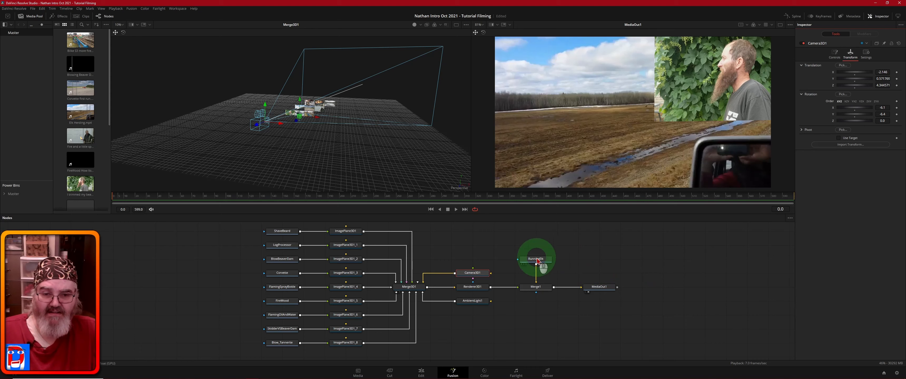
mouse_move(536, 262)
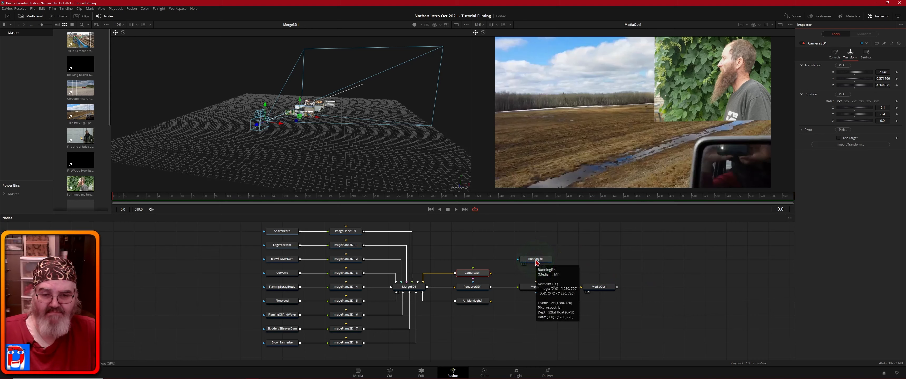
Step: Trim the RunningElk clip's In point to frame 219 so it opens with the herd running
click(536, 262)
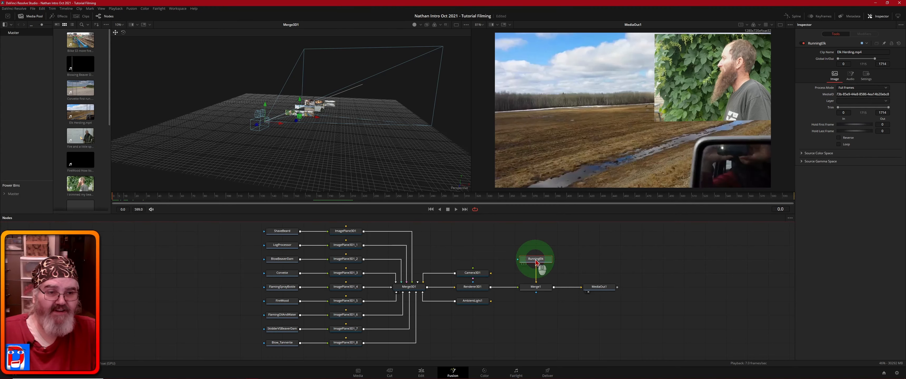
click(709, 258)
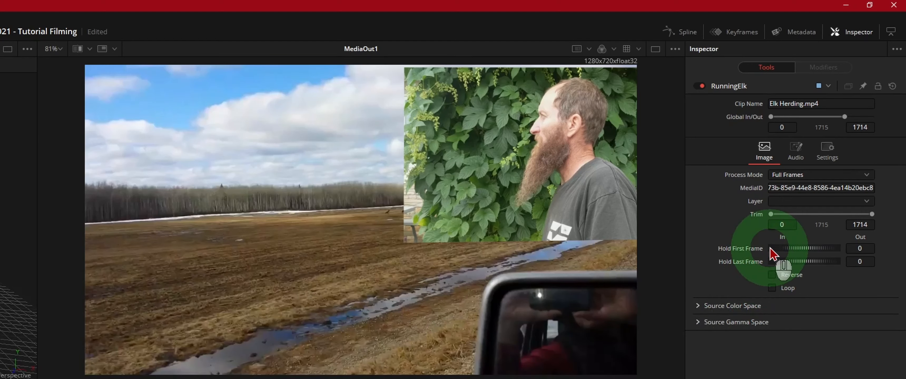
click(771, 218)
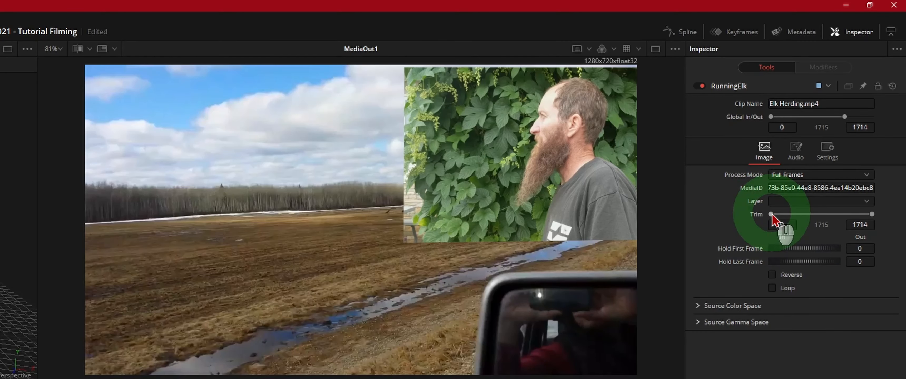
drag(771, 215, 782, 219)
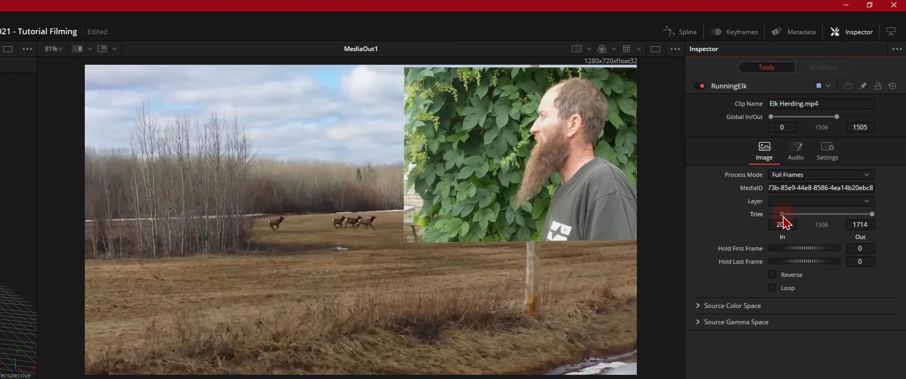
drag(782, 218, 783, 218)
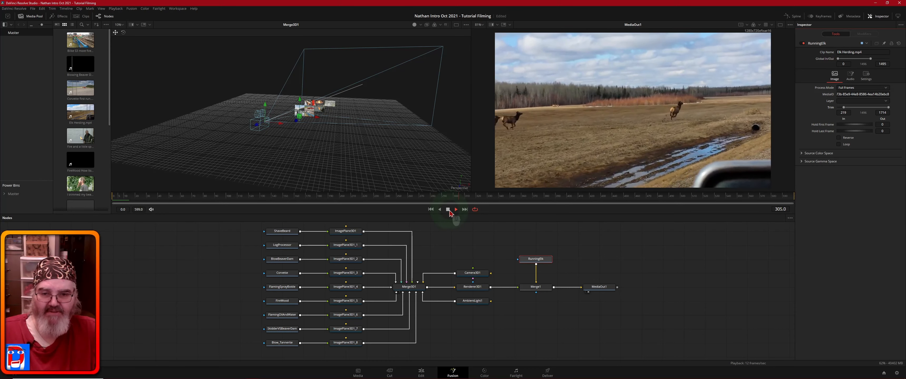
Step: Stop playback and park the playhead at frame 345
click(447, 210)
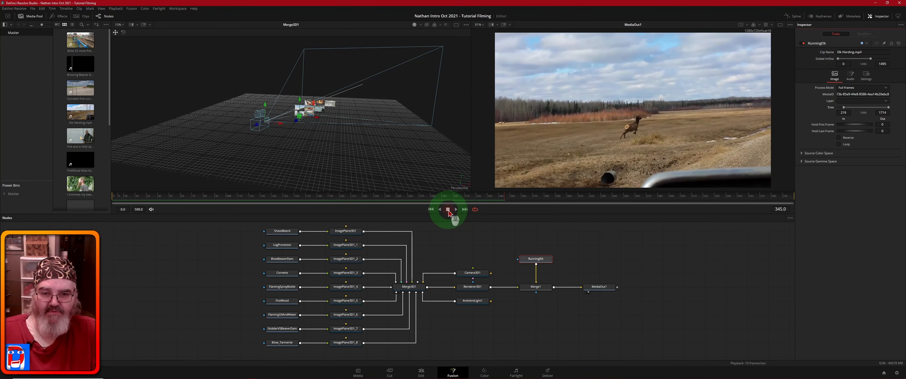
click(508, 199)
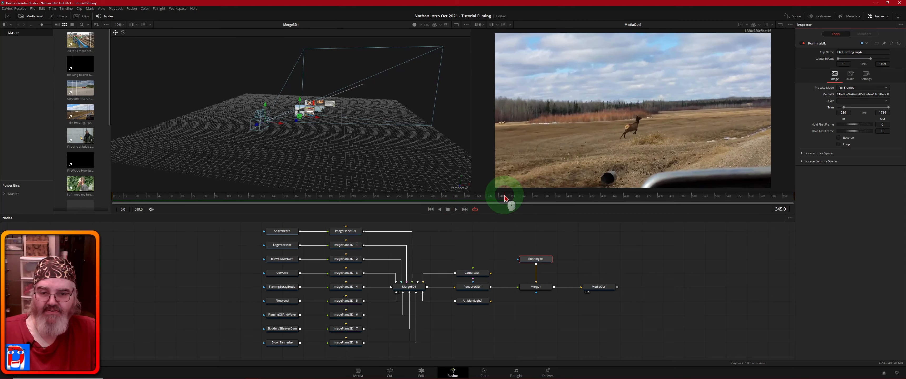
Step: Scrub the playhead back to frame 0, where the herd runs beside the bearded-man inset
drag(504, 198, 112, 199)
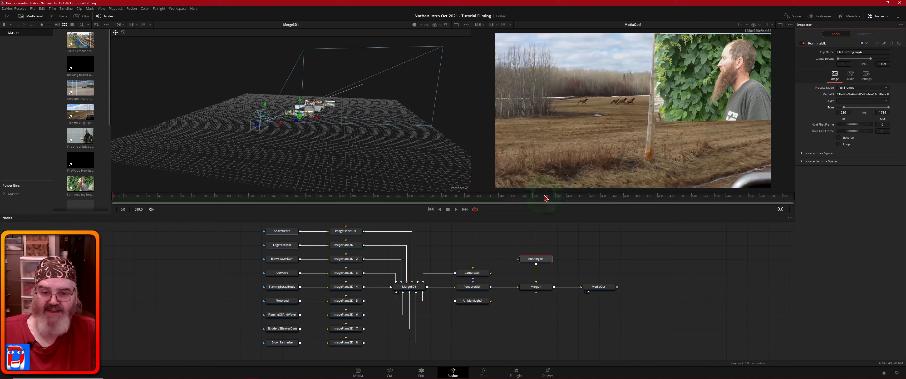
Step: Scrub the time ruler through frames 379, 380, 189 and 160 to settle on frame 181
click(544, 198)
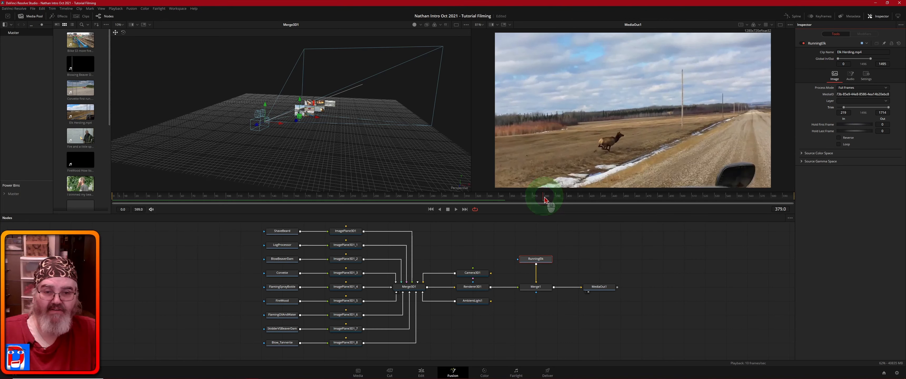
click(545, 199)
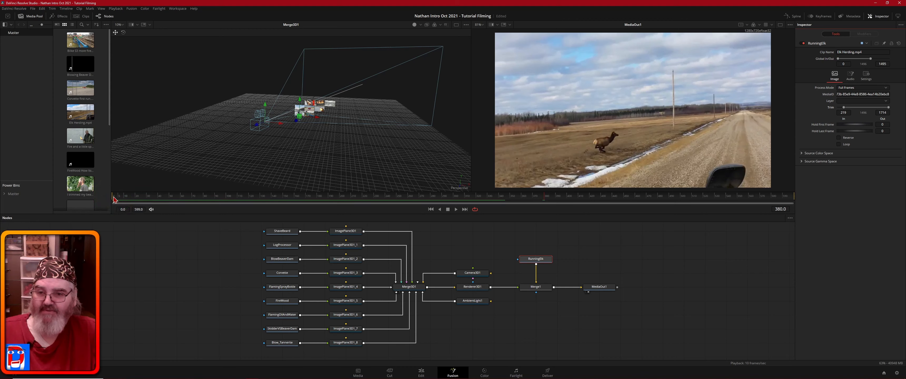
click(328, 197)
drag(328, 199, 295, 199)
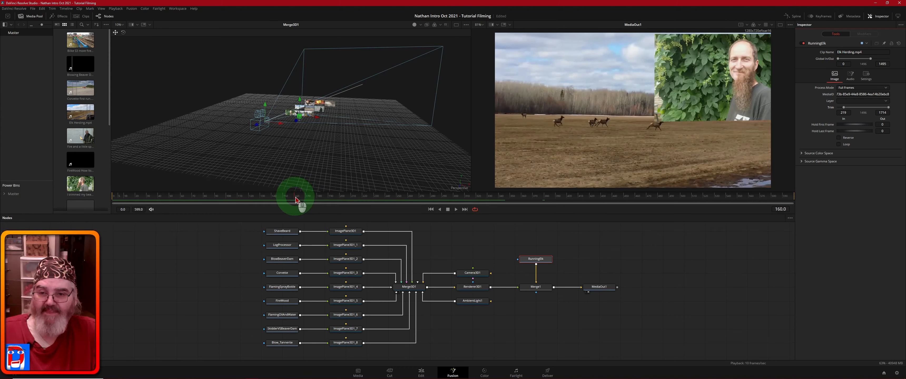
drag(294, 199, 320, 200)
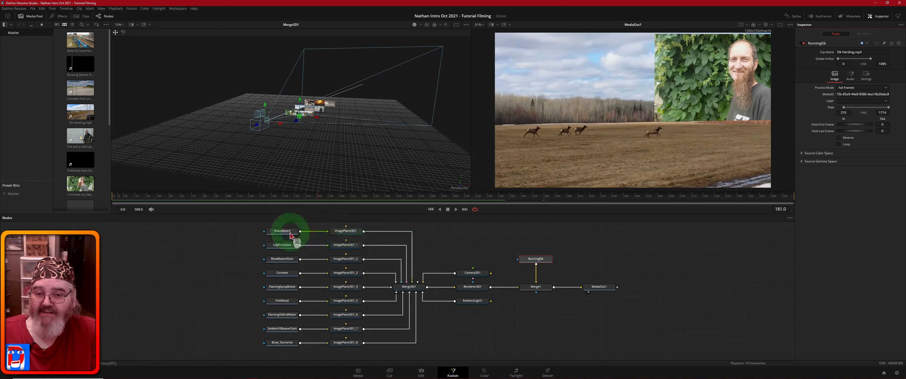
Step: Set the ShaveBeard clip's Hold Last Frame to 219 so its global out reaches 400
click(285, 232)
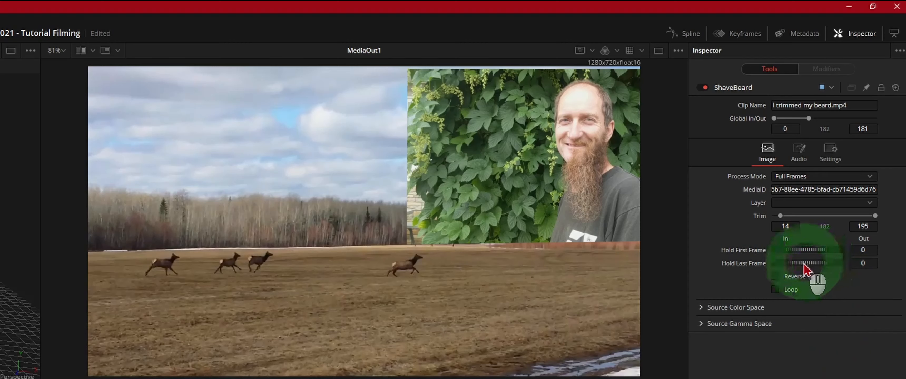
drag(794, 265, 905, 262)
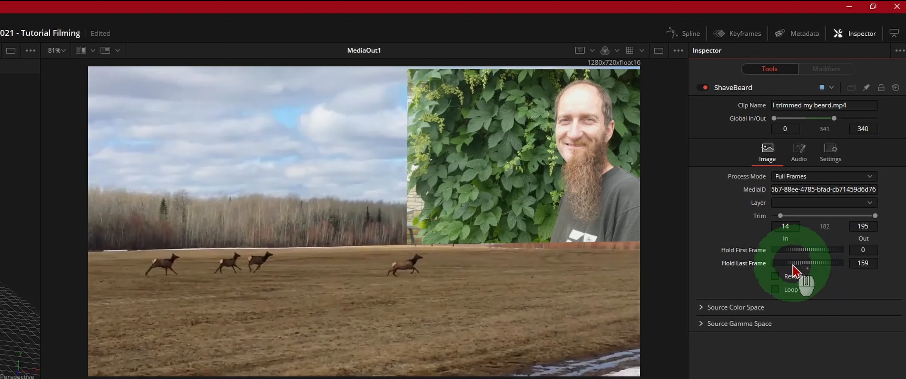
drag(794, 270, 835, 272)
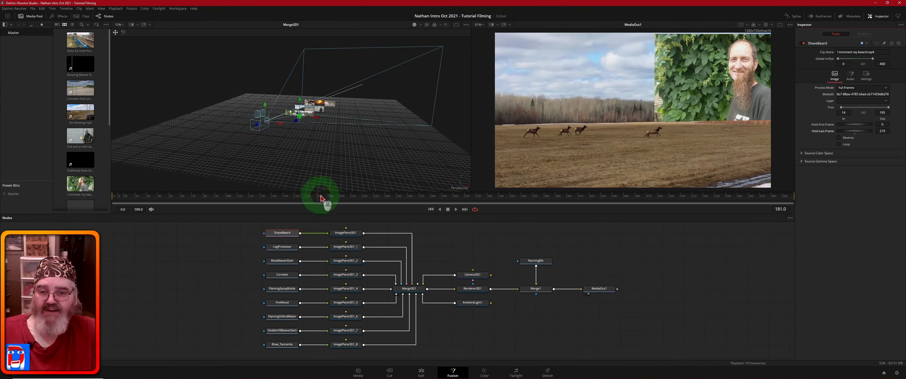
Step: Scrub to frame 380 and select Camera3D1
drag(321, 199, 546, 202)
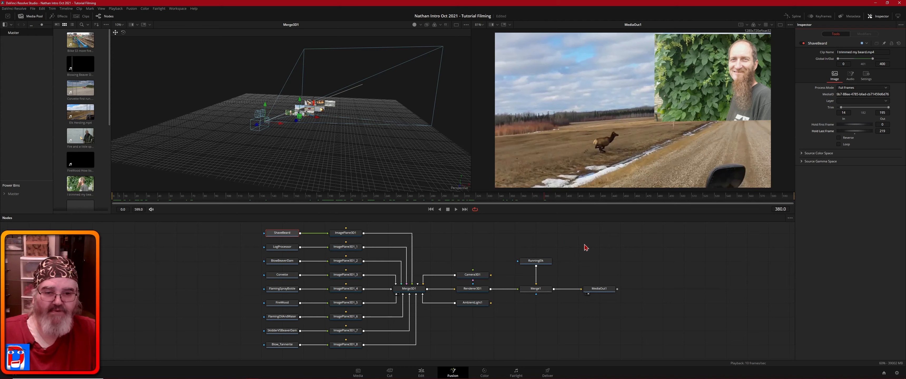
middle_click(546, 240)
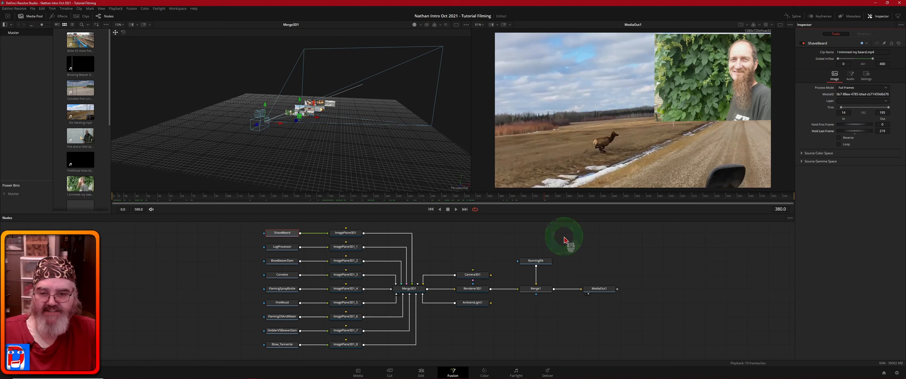
click(475, 278)
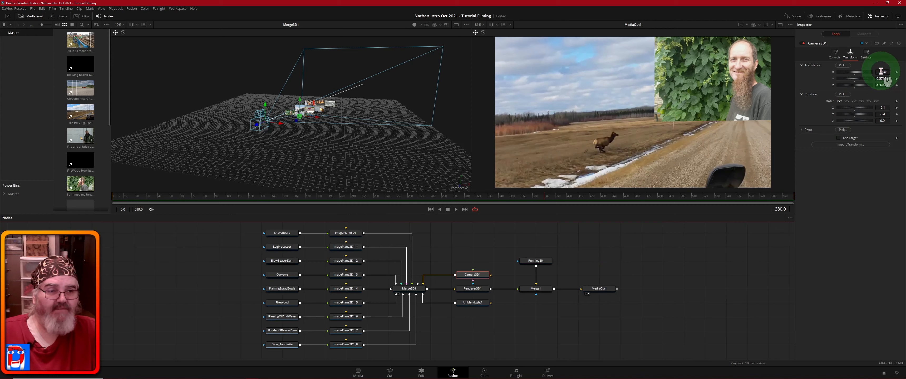
Step: Shift Camera3D1 to X 3.116, Y 1.83277, framing the beaver-pond plane upper left
drag(880, 71, 812, 152)
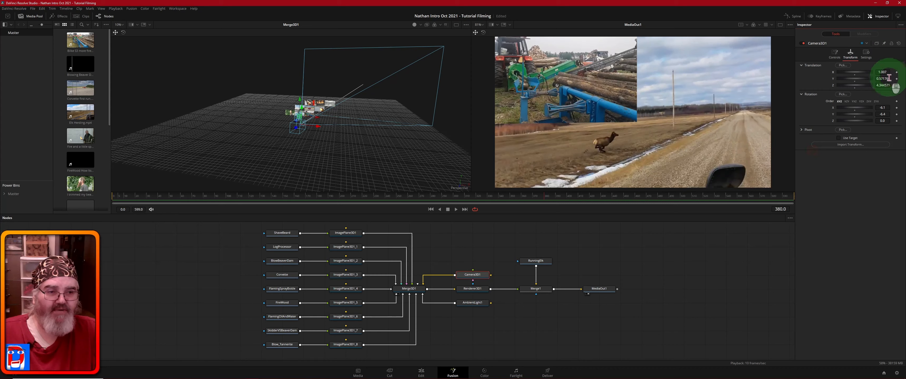
drag(889, 79, 781, 138)
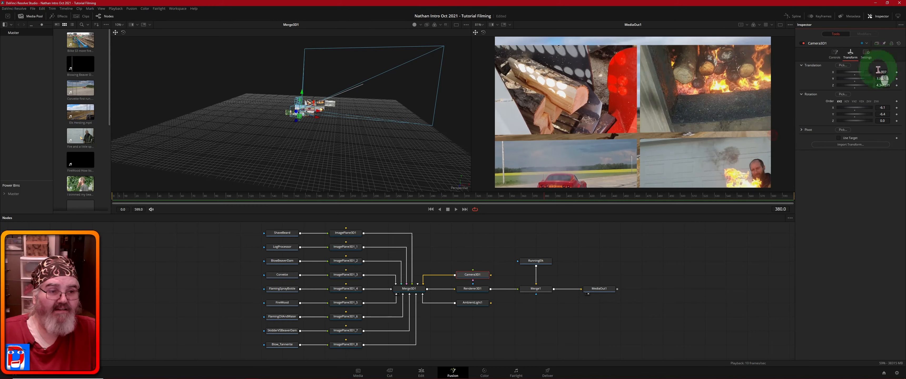
drag(880, 73, 537, 115)
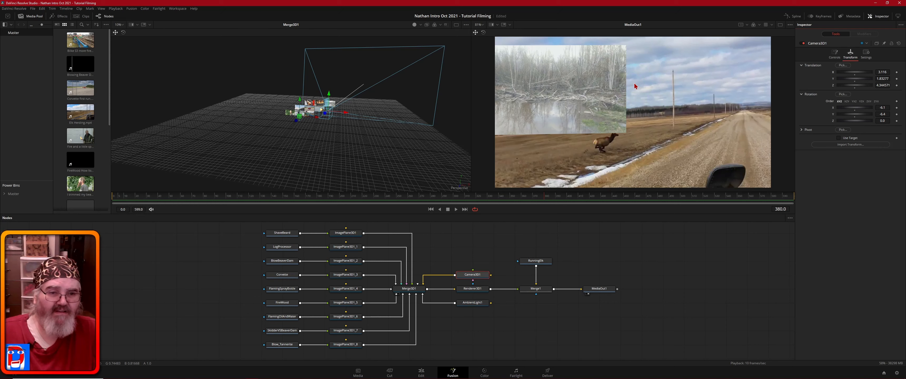
middle_click(669, 108)
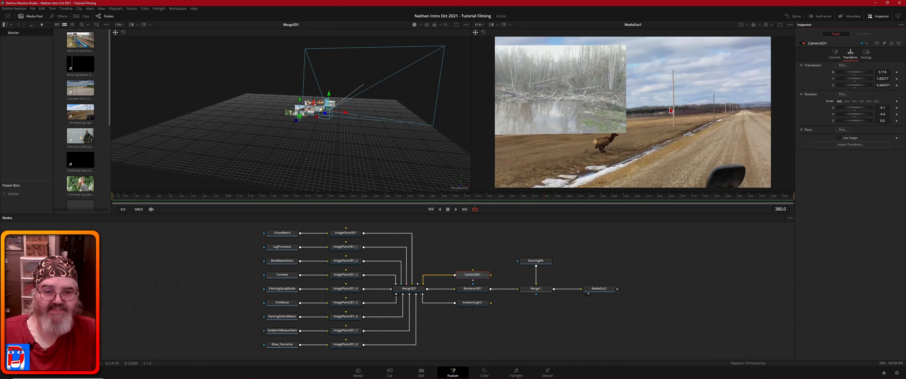
middle_click(666, 210)
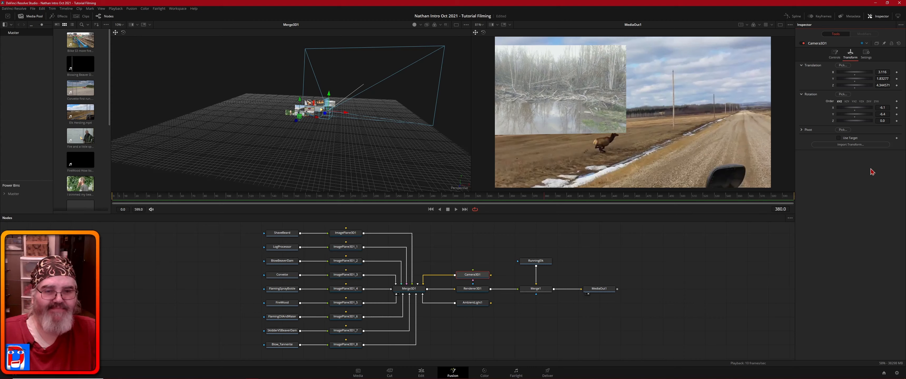
click(549, 198)
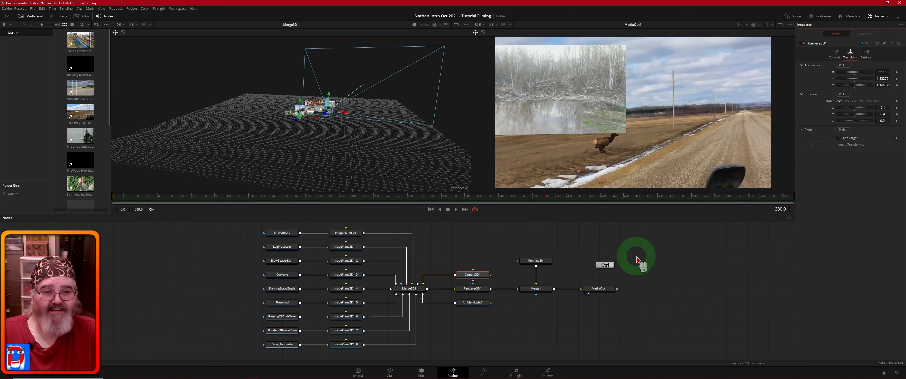
Step: Undo the trial camera moves and keyframe Camera3D1's X and Y translation at frame 317
key(ctrl+z)
key(ctrl+z)
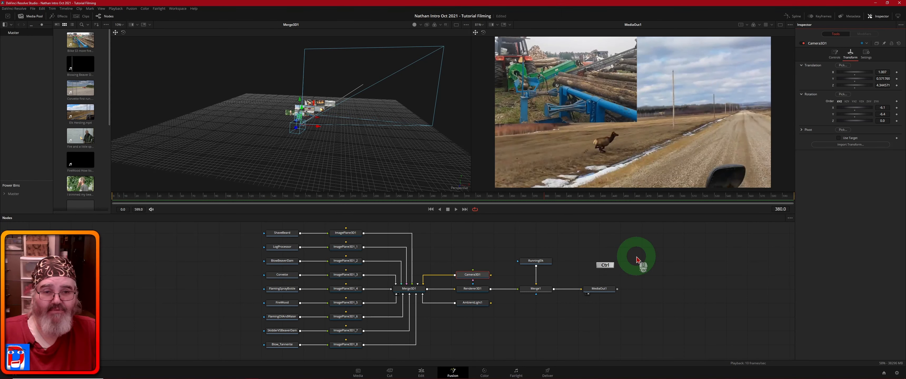
key(ctrl+z)
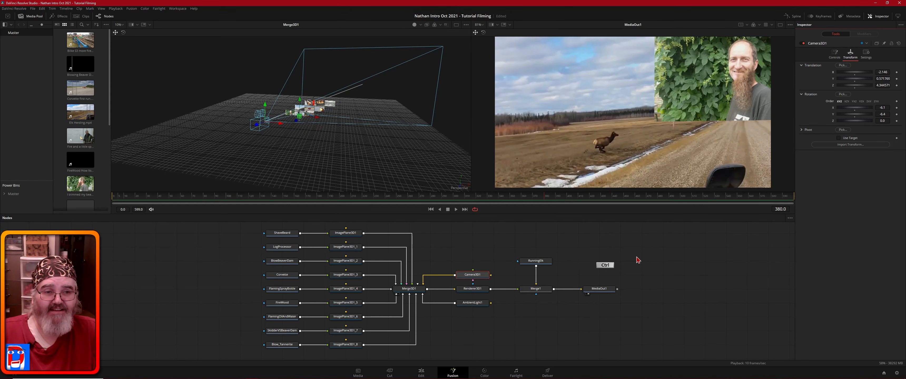
drag(533, 196, 113, 201)
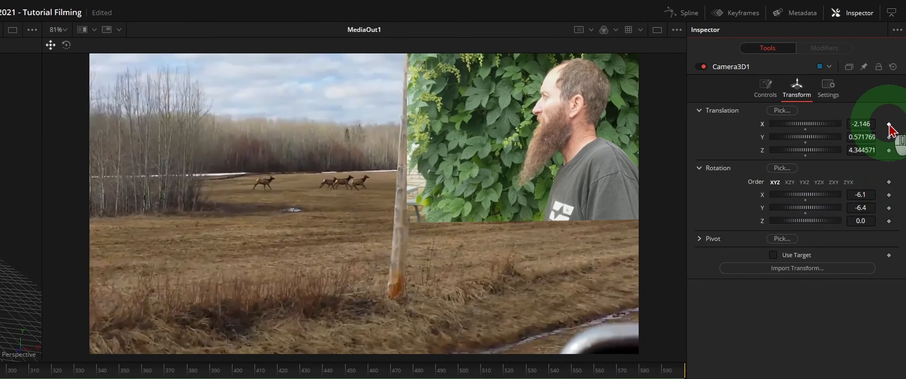
click(889, 124)
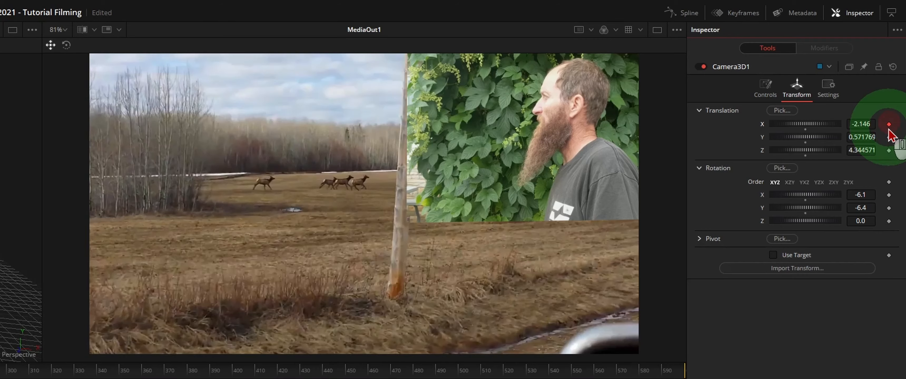
click(888, 138)
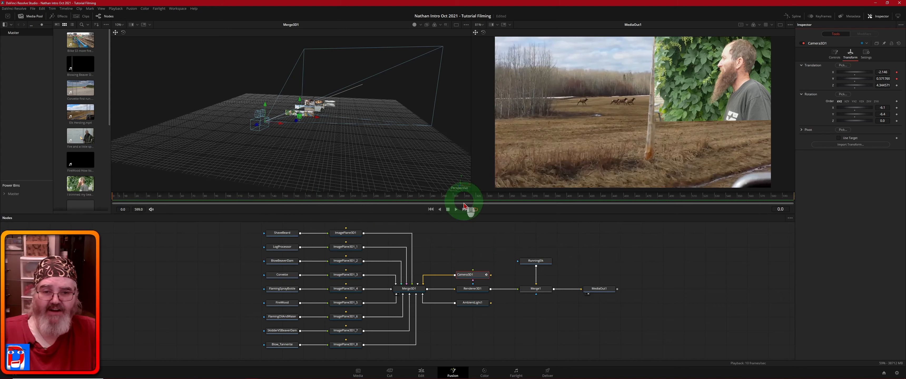
Step: At frame 380, move Camera3D1 to X 2.928 and Y 2.07377, then scrub back toward the start
click(546, 197)
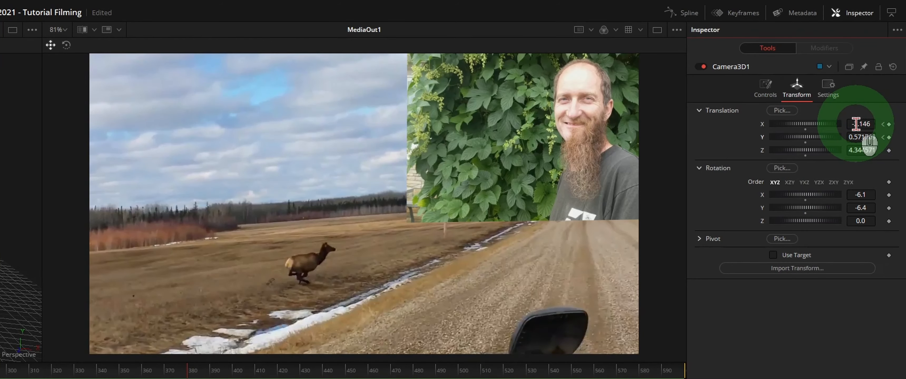
drag(856, 124, 631, 251)
drag(646, 274, 757, 270)
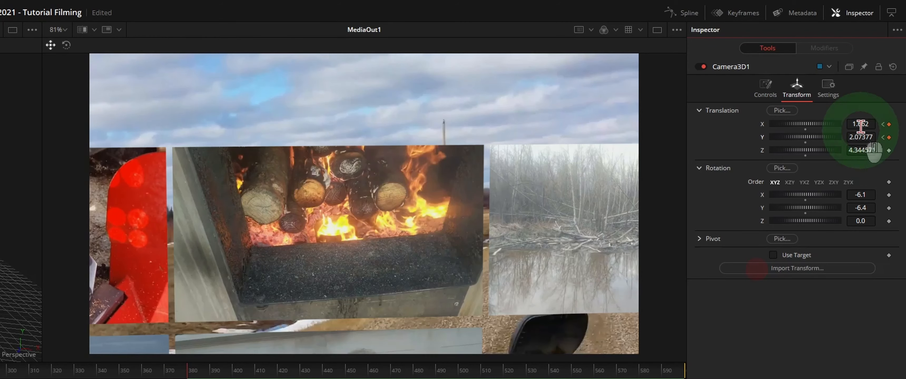
drag(859, 123, 646, 221)
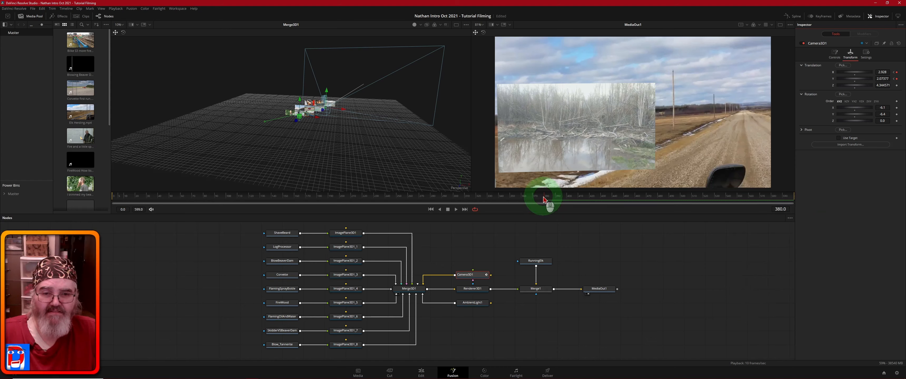
drag(543, 199, 112, 197)
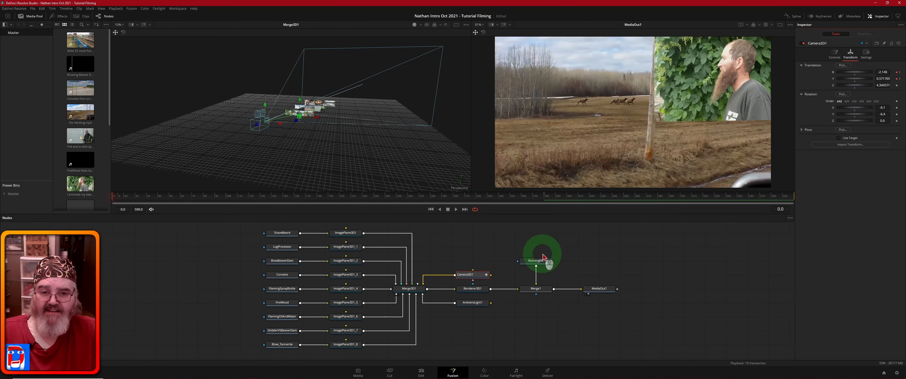
key(space)
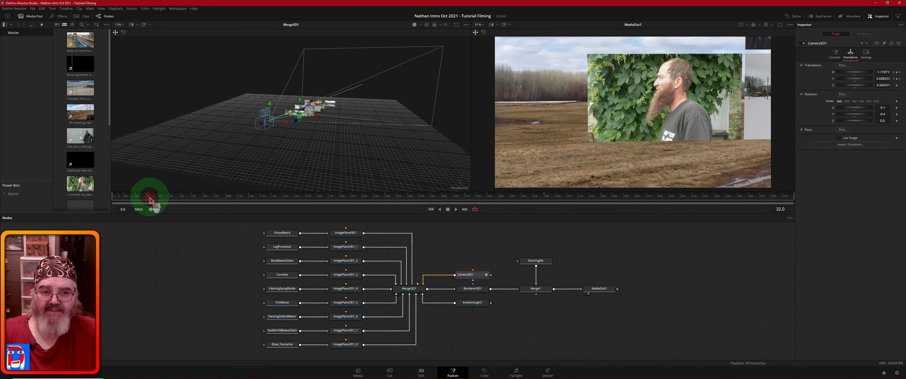
mouse_move(172, 201)
mouse_down()
mouse_move(252, 205)
mouse_move(161, 200)
mouse_up()
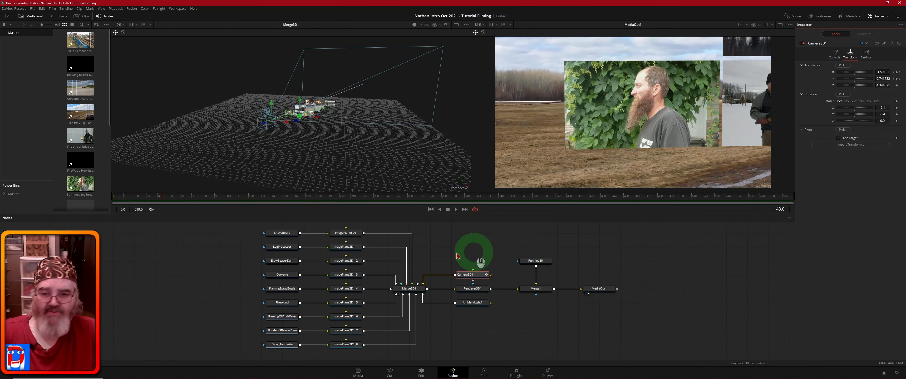
Step: Drag the ShaveBeard MediaIn's Trim In later, then play back the composite
click(283, 238)
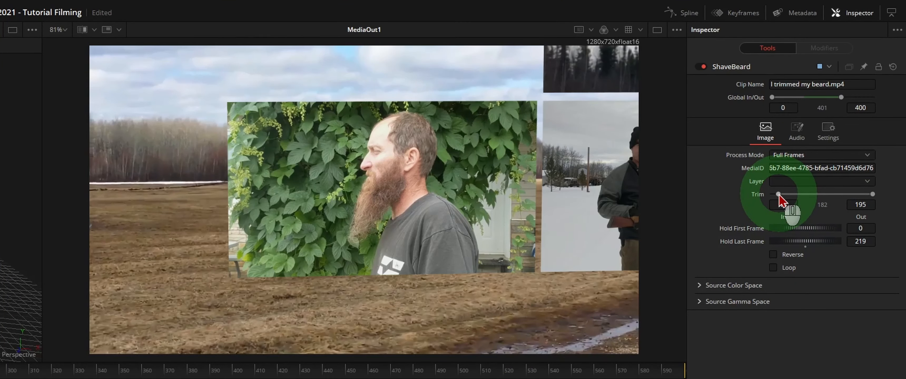
drag(779, 197, 819, 200)
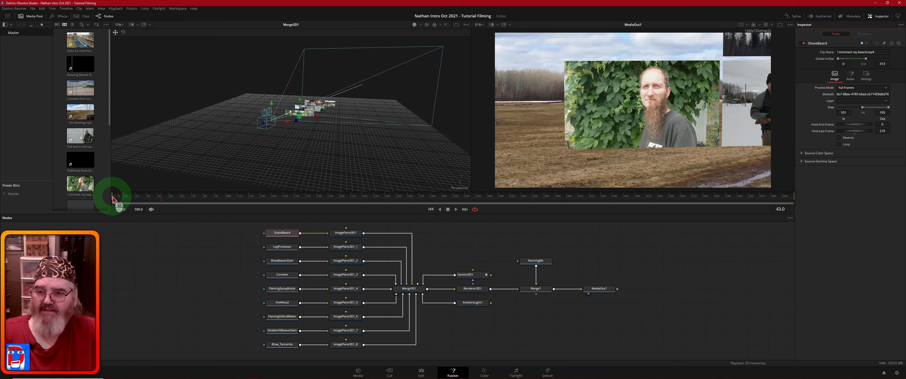
key(space)
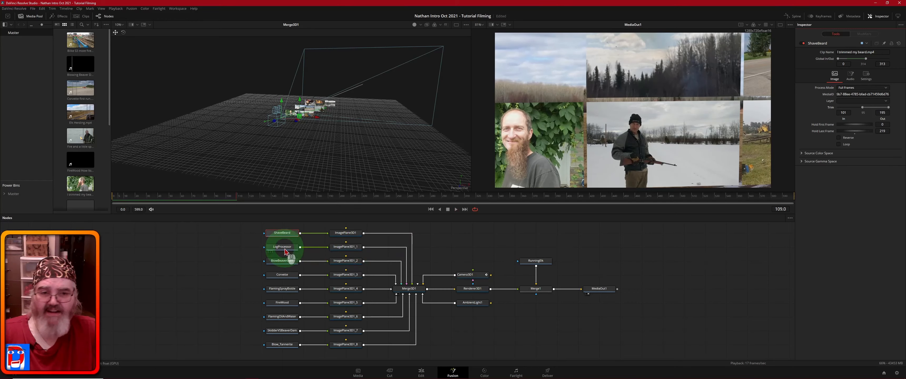
Step: Dismiss the clip info popup and set the Blow_Tannerite clip's Trim In to 1615
mouse_move(286, 251)
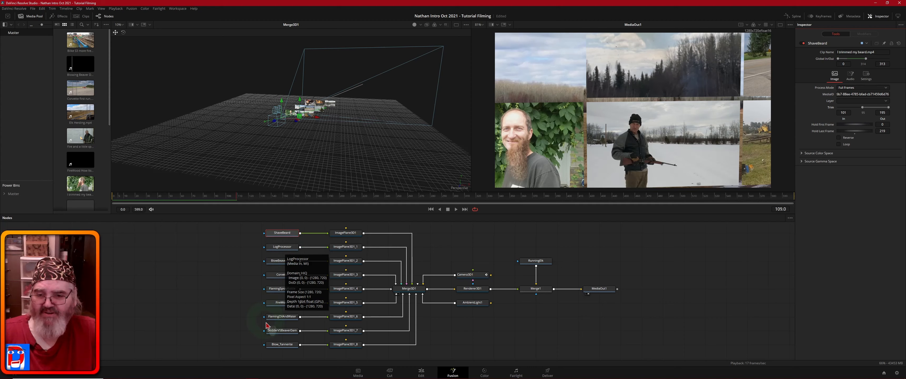
click(286, 346)
mouse_move(286, 345)
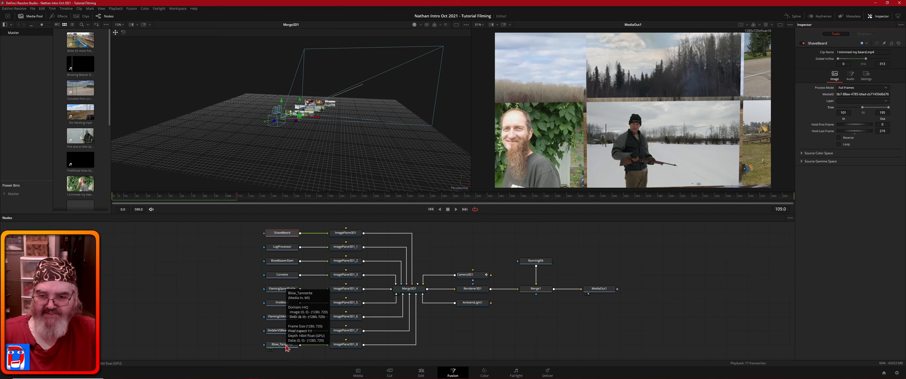
click(286, 347)
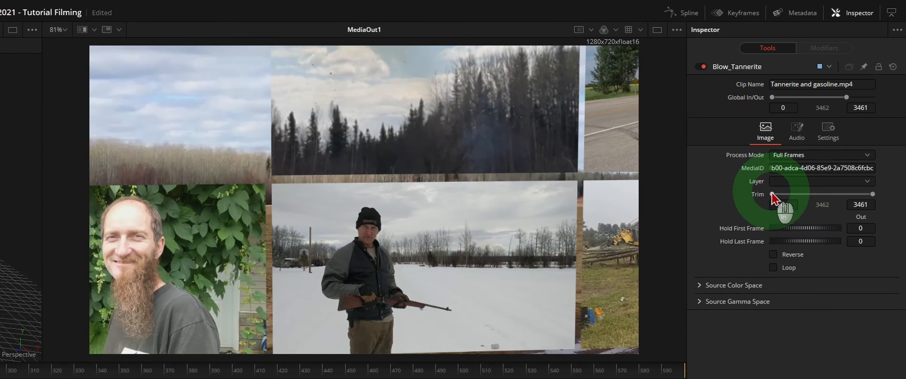
drag(772, 196, 815, 204)
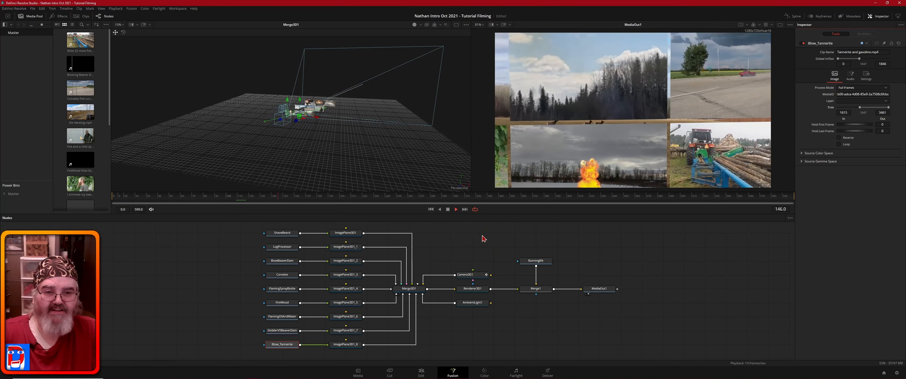
Step: Raise Blow_Tannerite's Trim In from 1615 to about 1666, scrubbing to check the explosion timing
key(space)
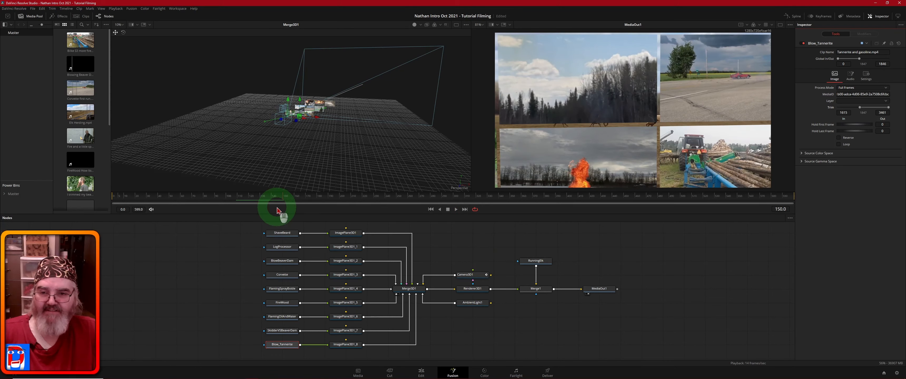
drag(283, 200, 210, 203)
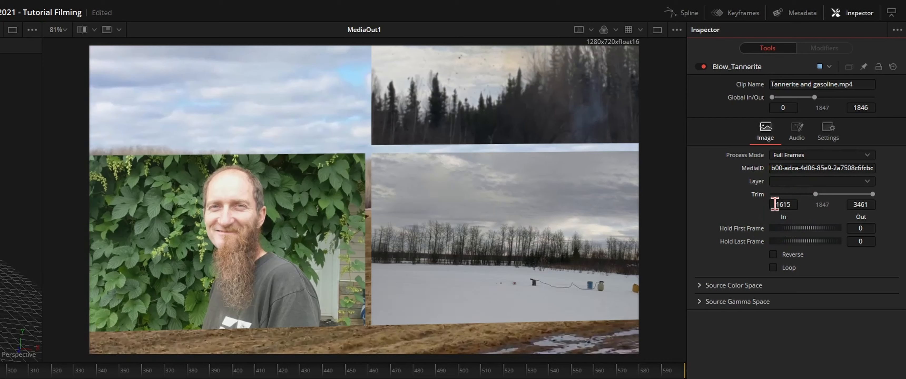
drag(775, 204, 812, 225)
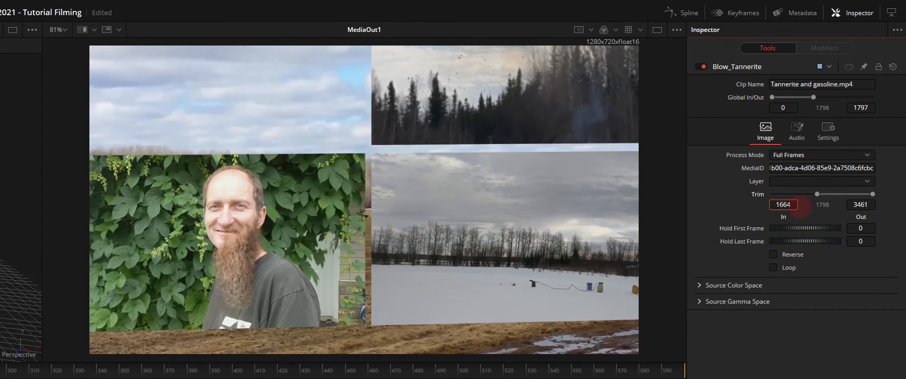
drag(800, 207, 801, 206)
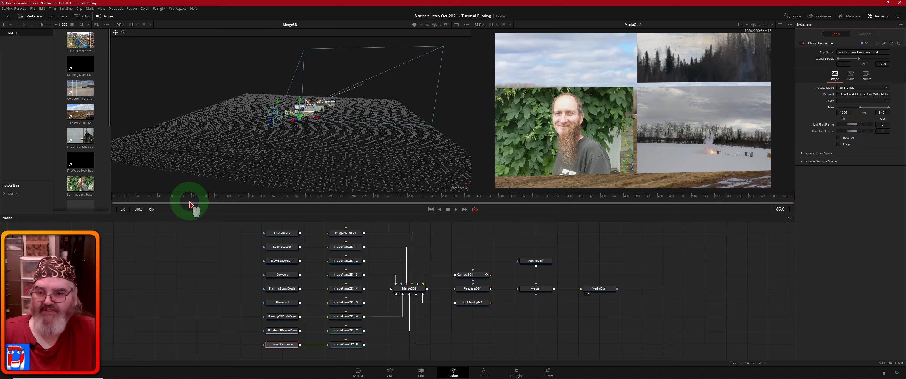
drag(186, 200, 133, 201)
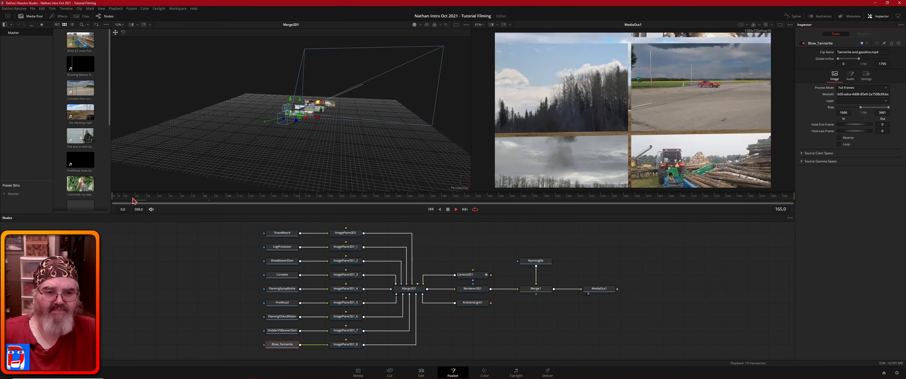
key(space)
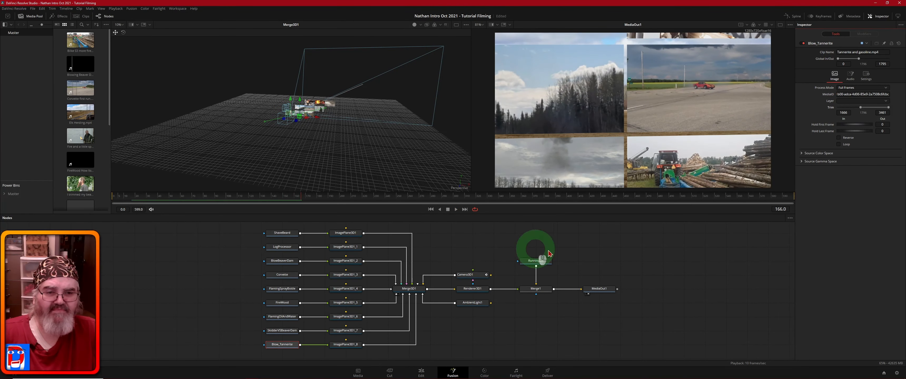
Step: Select the LogProcessor MediaIn node to show its 0–2964 trim range in the Inspector
click(285, 250)
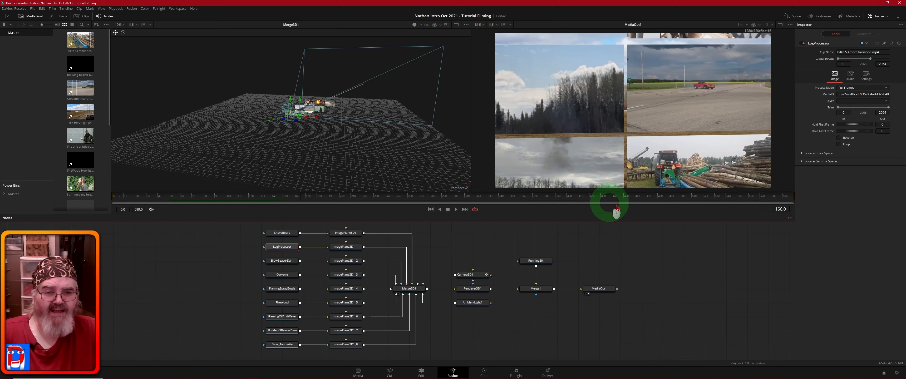
Step: At frame 380, lower Camera3D1's Y translation and increase its X translation to 3.39
click(544, 196)
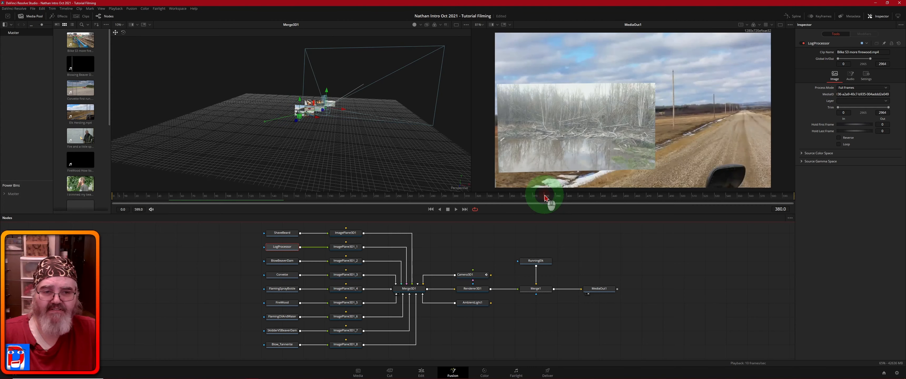
click(472, 277)
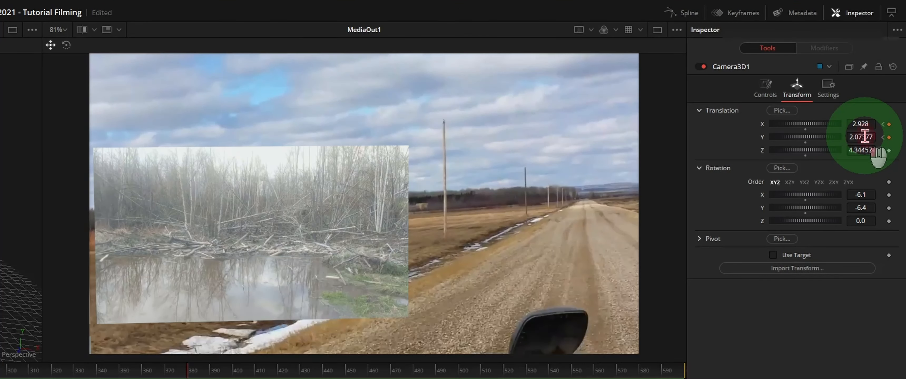
drag(864, 138, 730, 165)
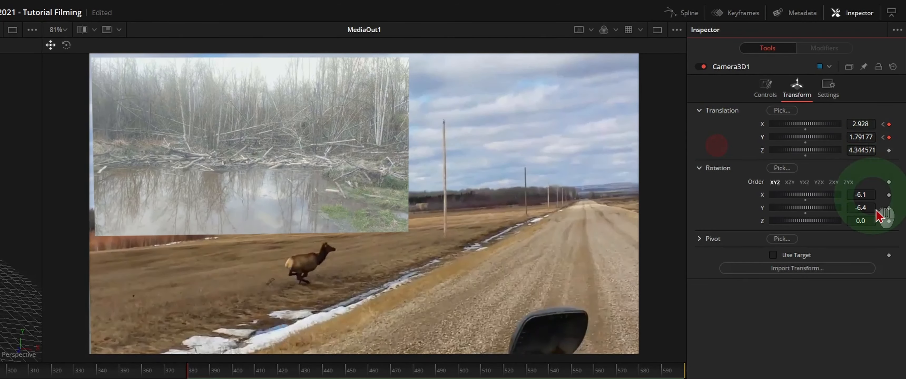
click(861, 124)
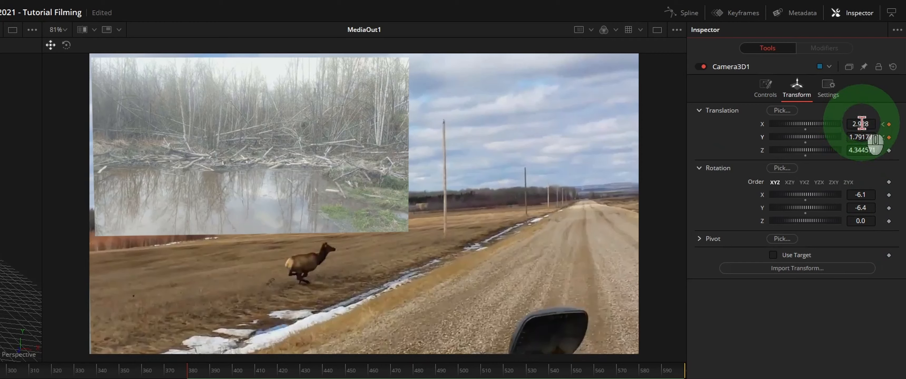
drag(862, 124, 216, 154)
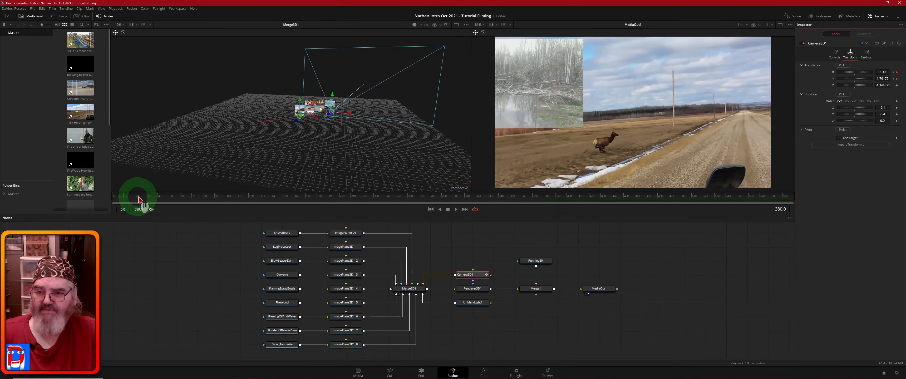
Step: Play the revised camera move from the start, then select the LogProcessor node
click(116, 197)
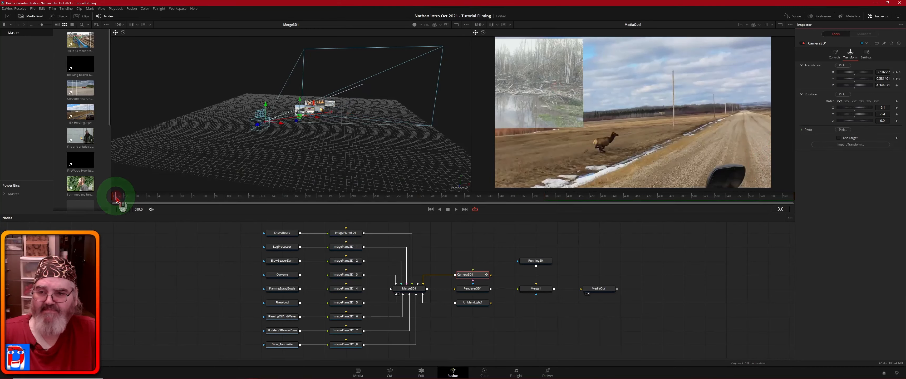
key(space)
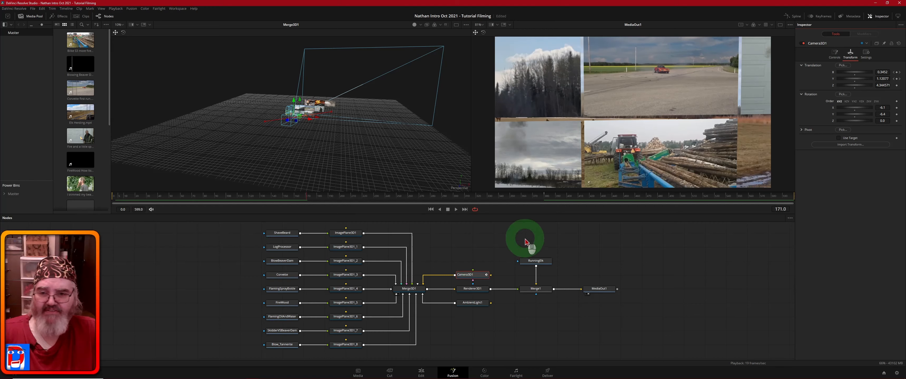
click(282, 248)
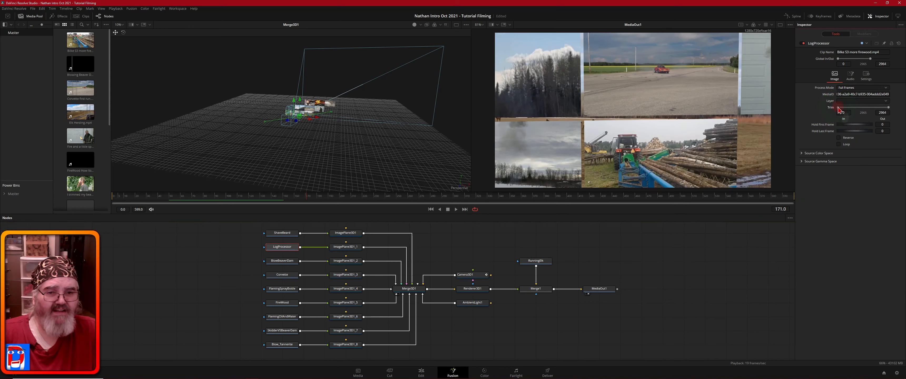
Step: Nudge the LogProcessor clip's Trim In slider slightly right so it starts later
drag(838, 108, 857, 112)
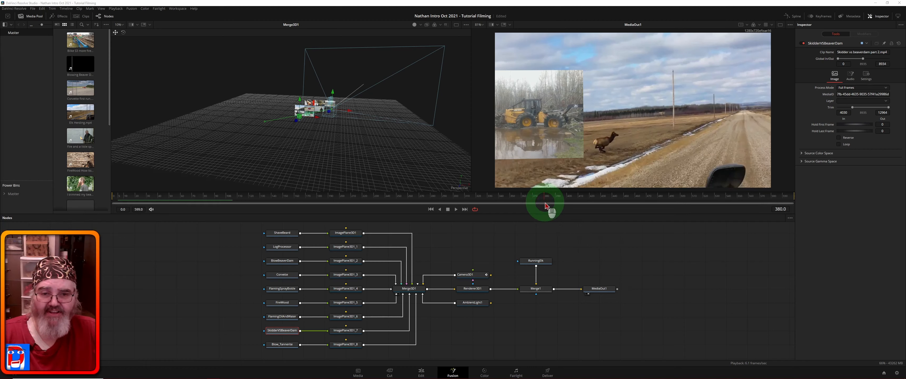
Step: Play from frame 313, move the nine clip loader nodes left, then select SkidderVSBeaverDam
click(470, 199)
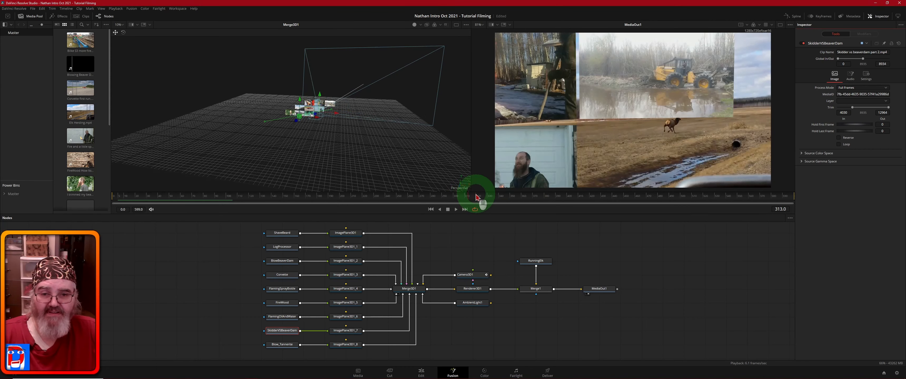
key(space)
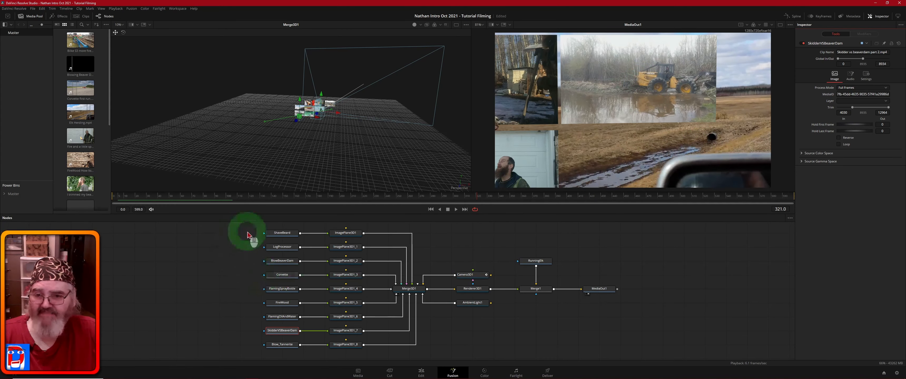
drag(246, 228, 289, 344)
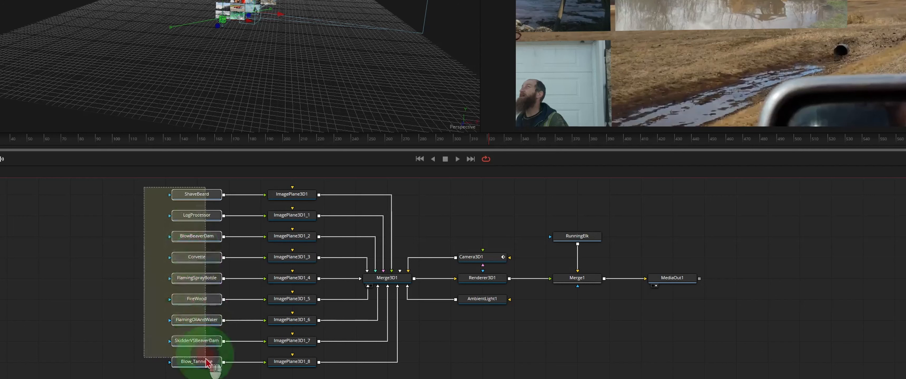
drag(207, 362, 160, 364)
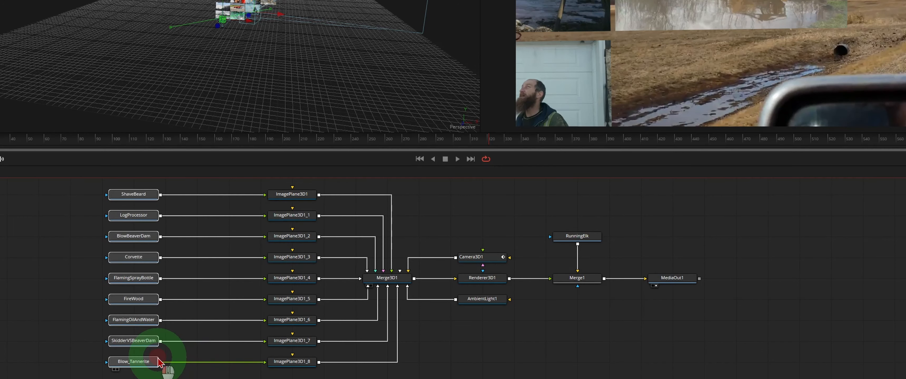
click(67, 308)
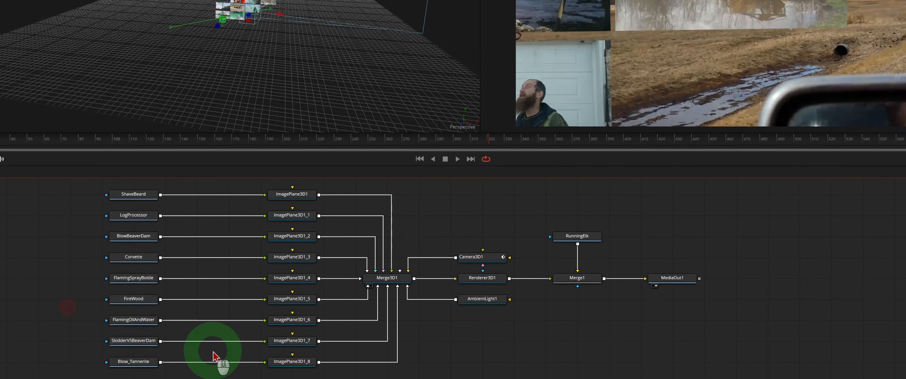
click(141, 345)
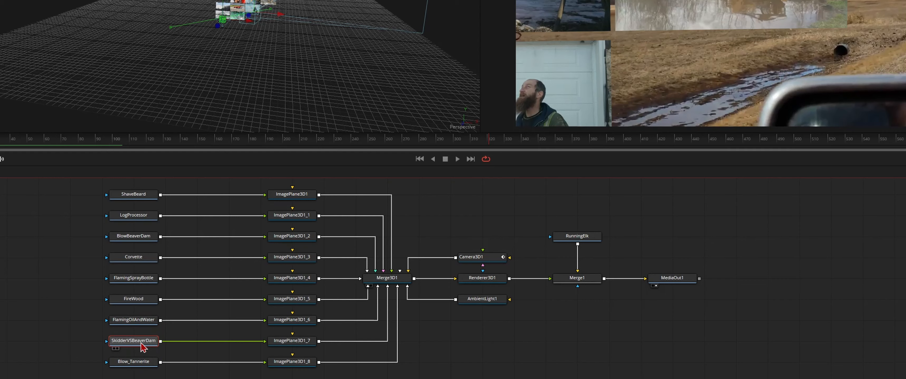
Step: Add a Color Corrector found by searching 'cc' after SkidderVSBeaverDam, then reselect the clip node
key(ctrl+space)
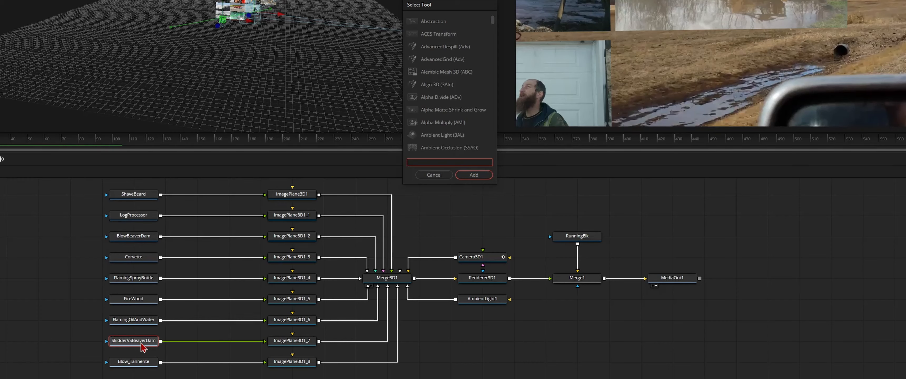
text(c)
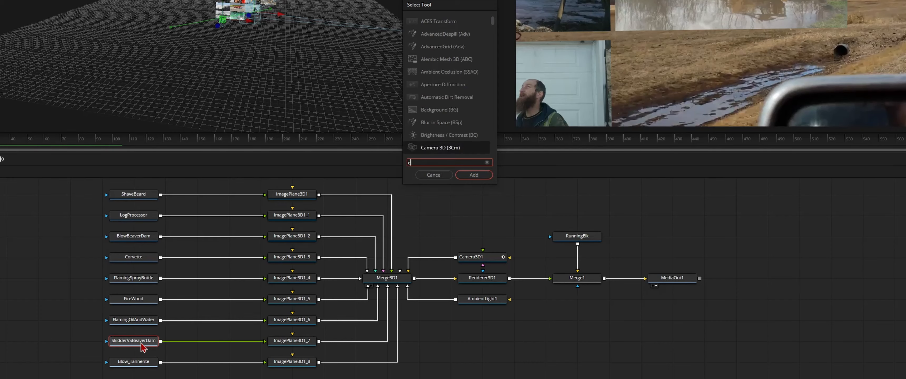
text(c)
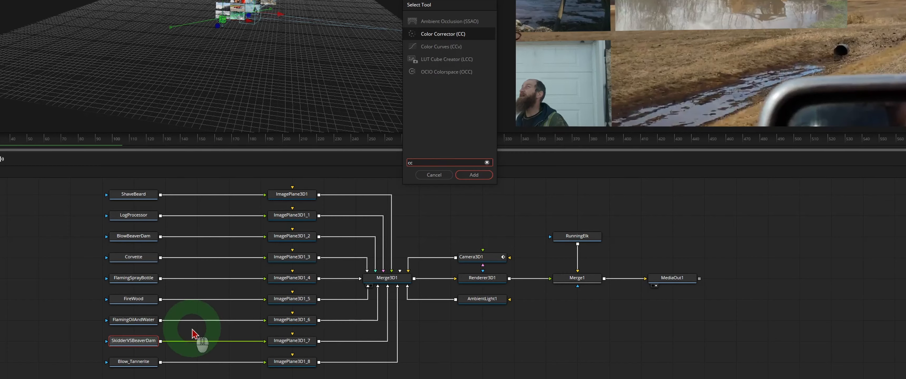
click(474, 175)
click(204, 341)
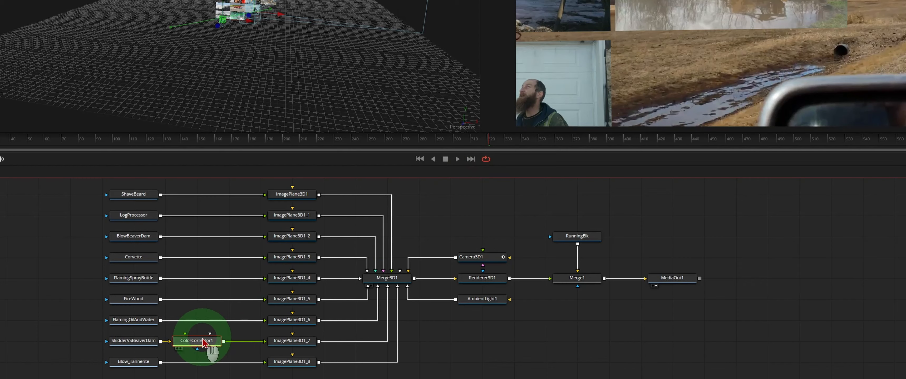
click(126, 341)
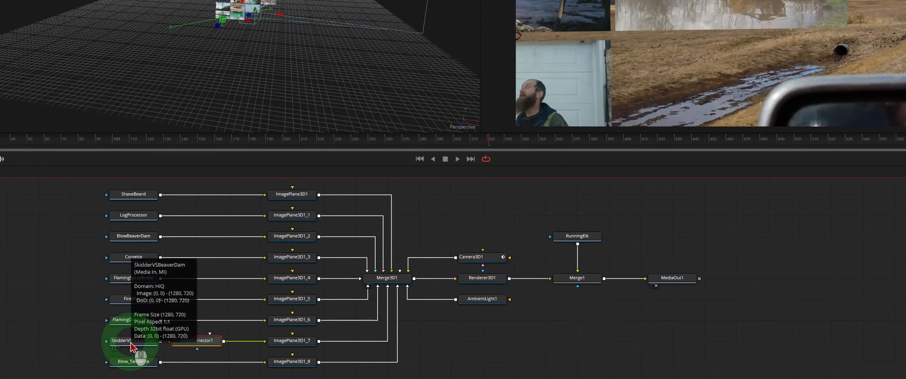
Step: Give ColorCorrector1 contrast 1.7, lift -0.12 and gamma 1.25 to brighten the skidder clip
click(187, 342)
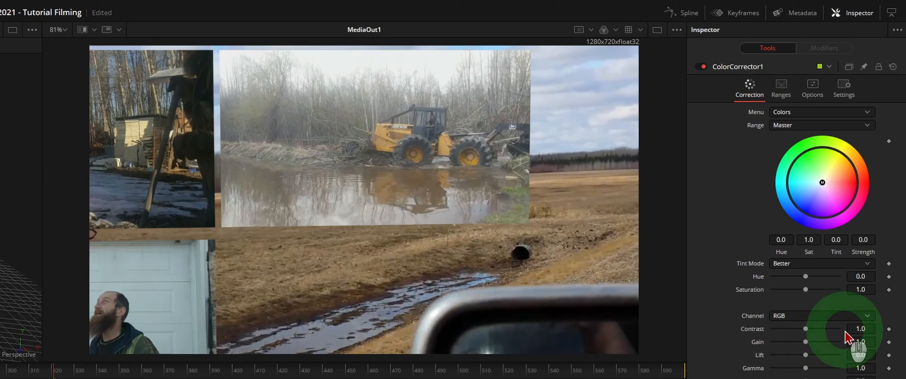
drag(805, 329, 819, 331)
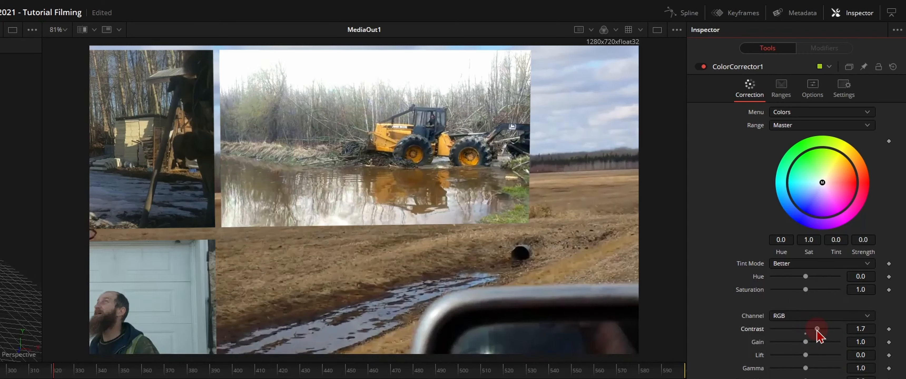
click(806, 355)
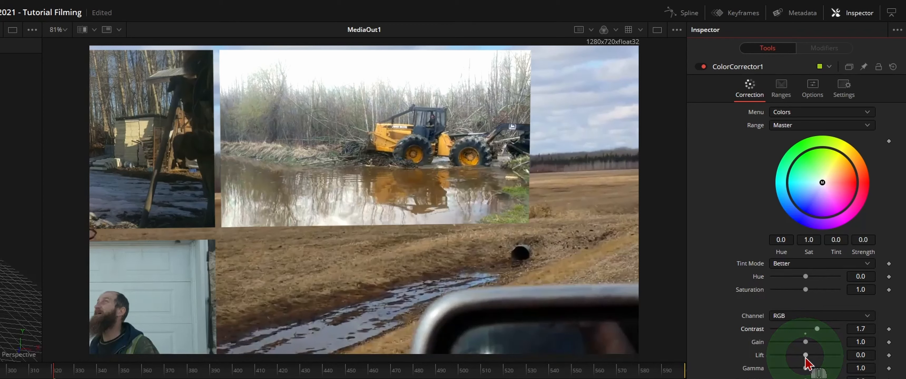
drag(806, 356, 798, 360)
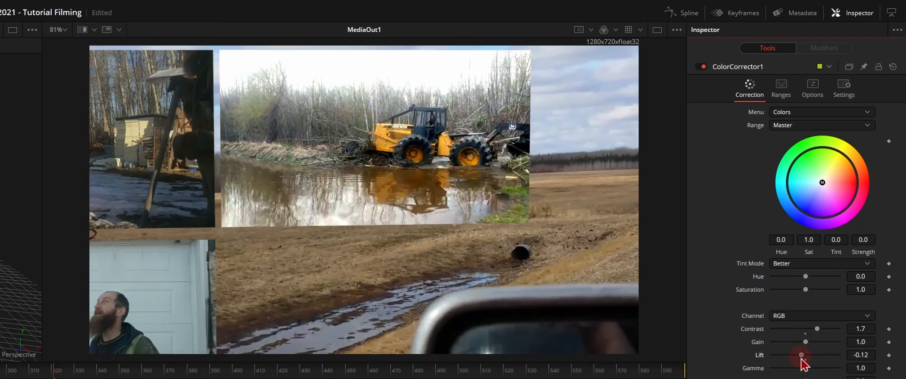
click(805, 368)
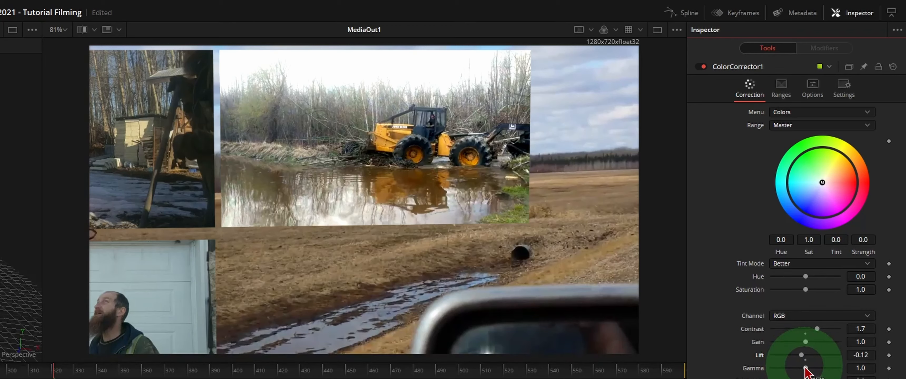
drag(806, 368, 810, 369)
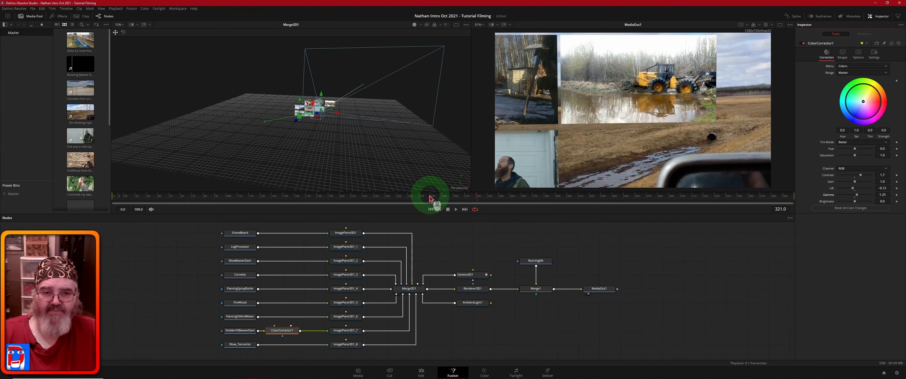
Step: Play back from frame 248, then shift the nine clip loaders and ColorCorrector1 right
click(395, 197)
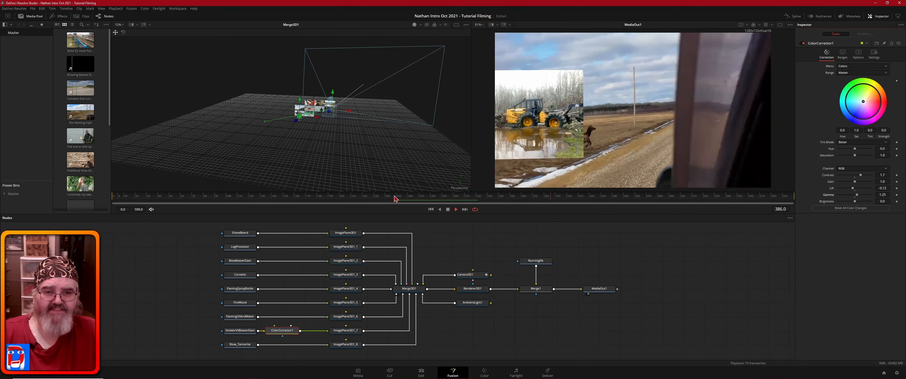
key(space)
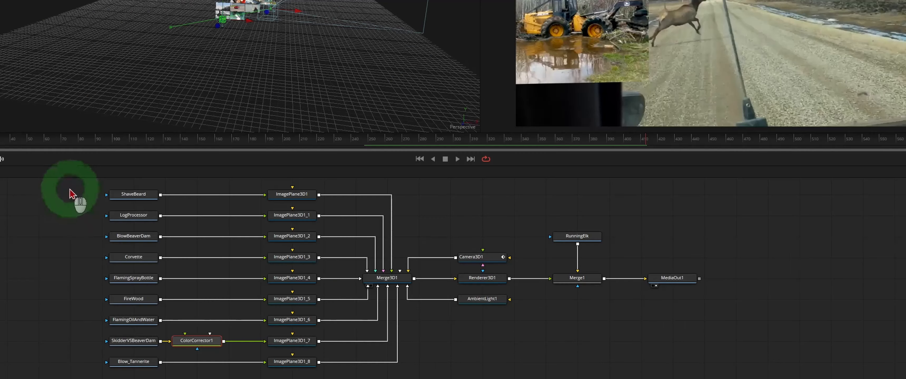
mouse_move(68, 186)
mouse_down()
mouse_move(145, 253)
mouse_move(225, 374)
mouse_up()
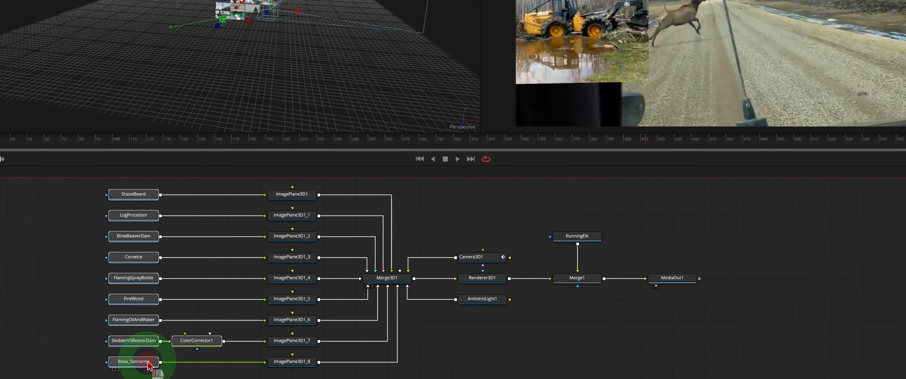
drag(153, 364, 164, 364)
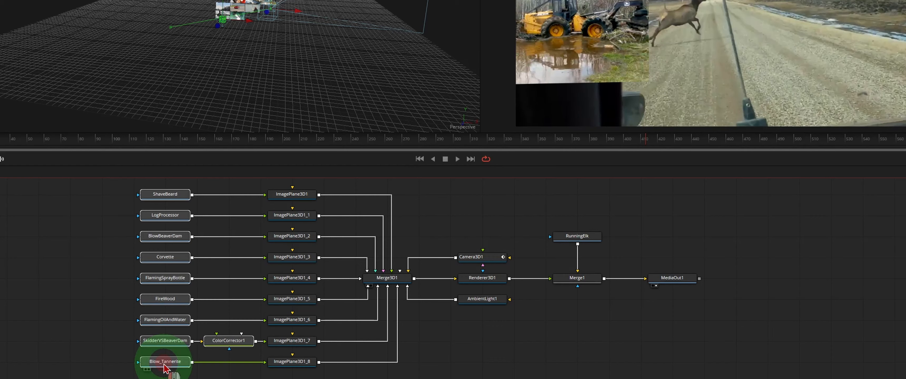
click(84, 306)
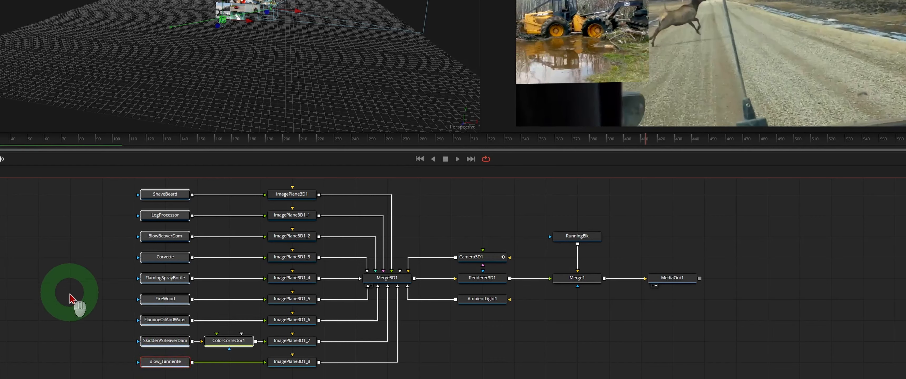
click(77, 313)
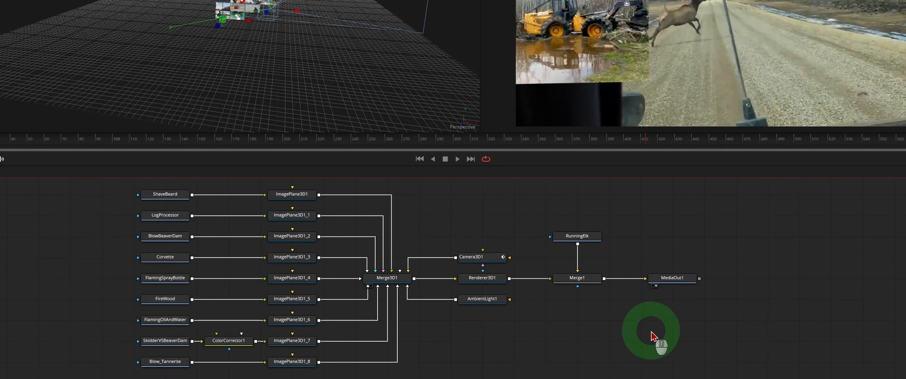
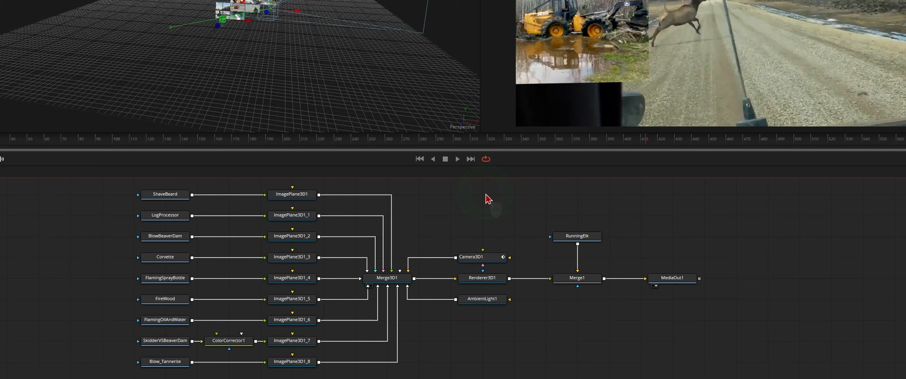
Step: Add a Text 3D node to the composition by searching the tool list for 'text'
key(ctrl+space)
text(cc)
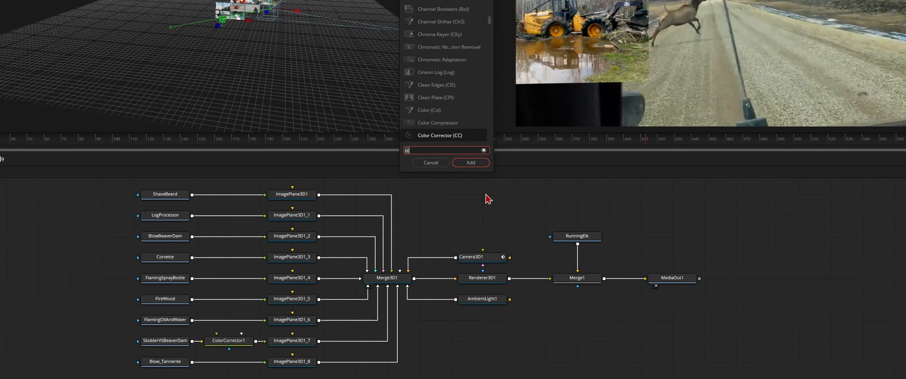
key(BackSpace)
key(BackSpace)
text(text)
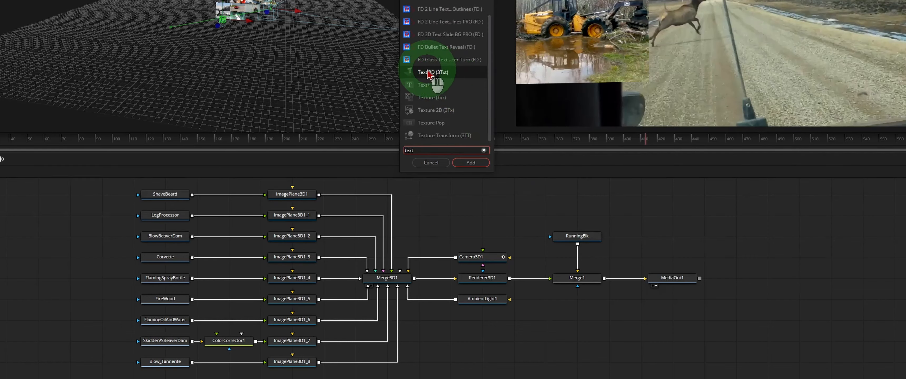
click(438, 76)
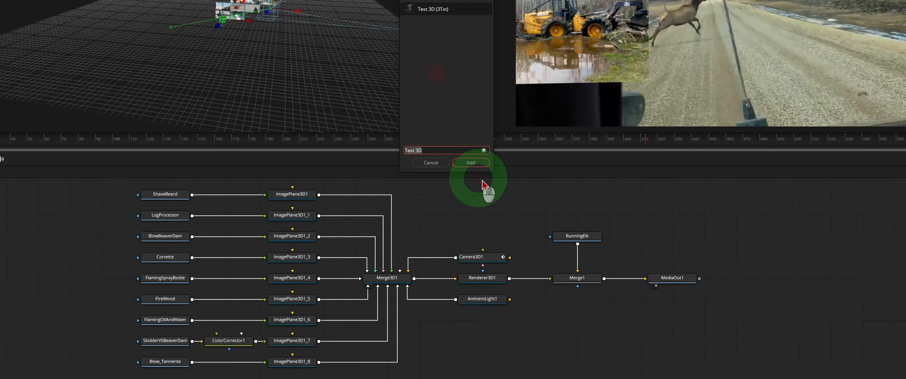
click(473, 164)
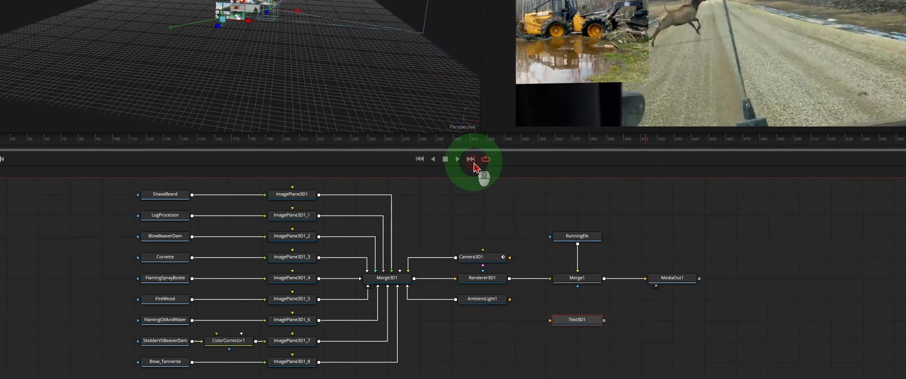
Step: Place Text3D1 just above Camera3D1 and connect it into Merge3D1
click(581, 320)
drag(585, 325, 384, 272)
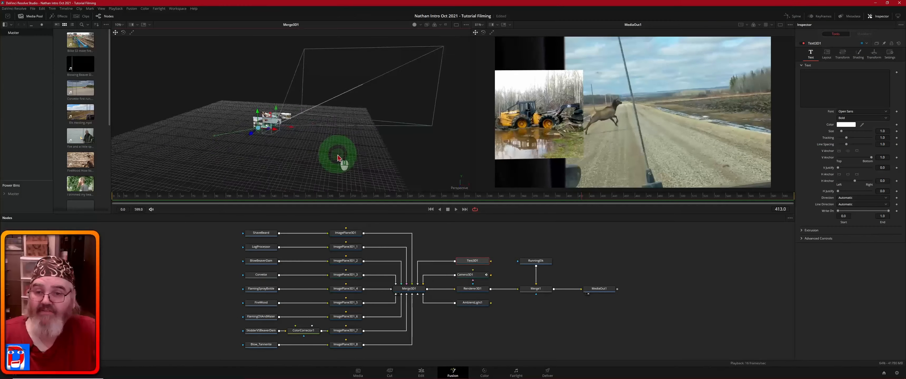
drag(337, 151, 518, 160)
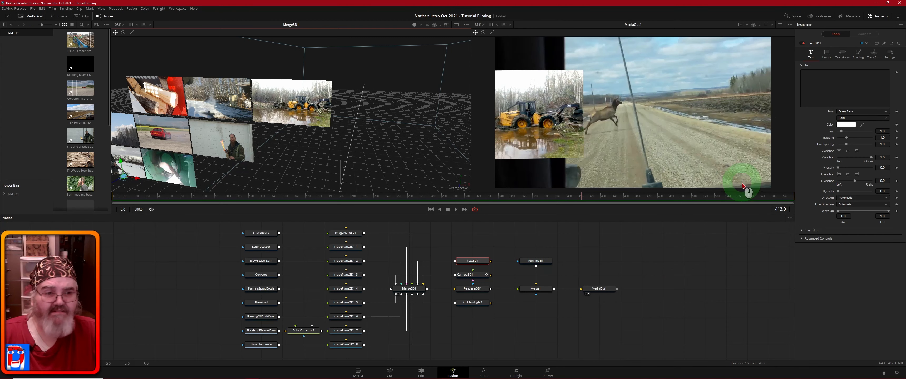
Step: Enter 'LovesLoudCars' as the Text3D1 text and set its font to Cooper Black
click(825, 76)
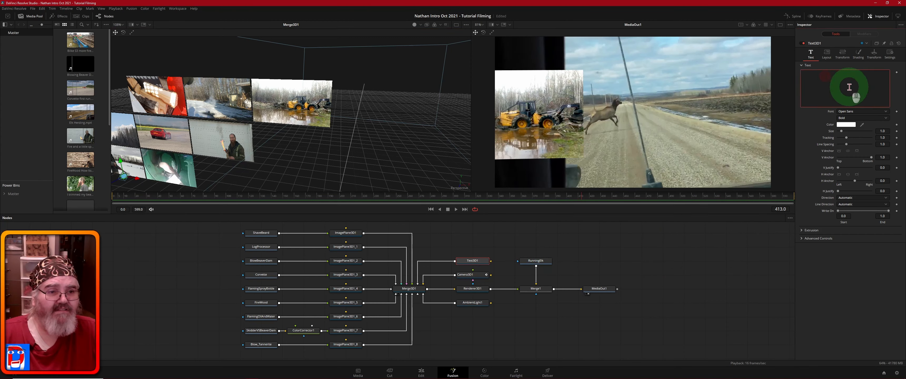
text(L)
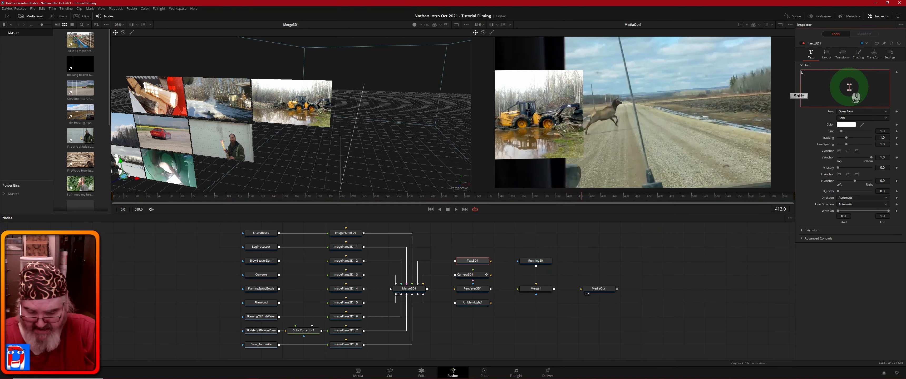
text(oves)
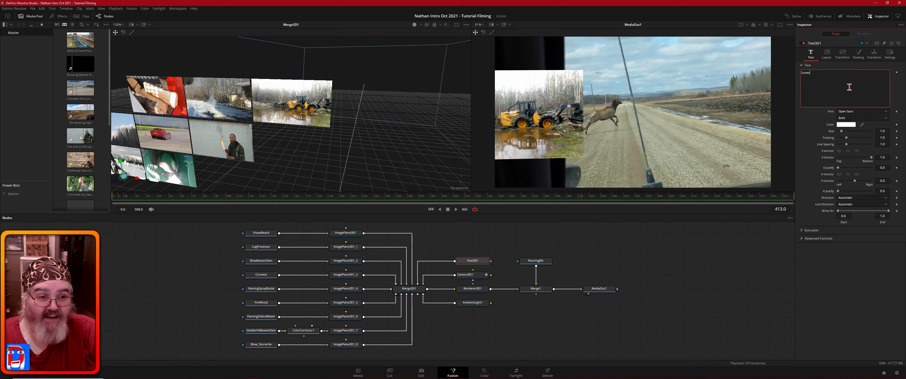
text(L)
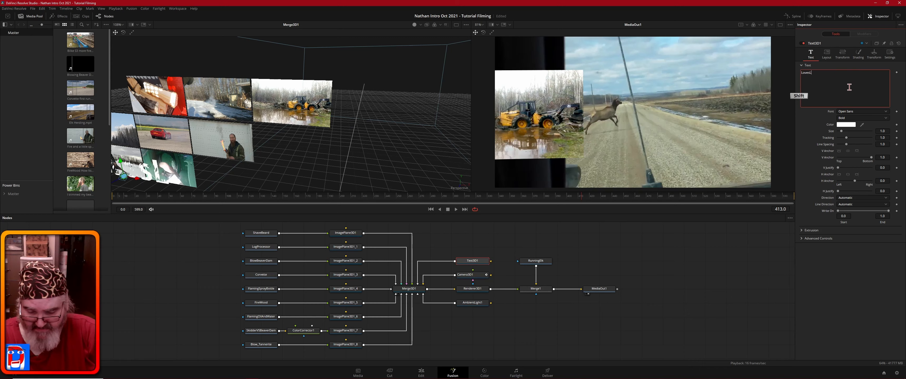
text(oudCars)
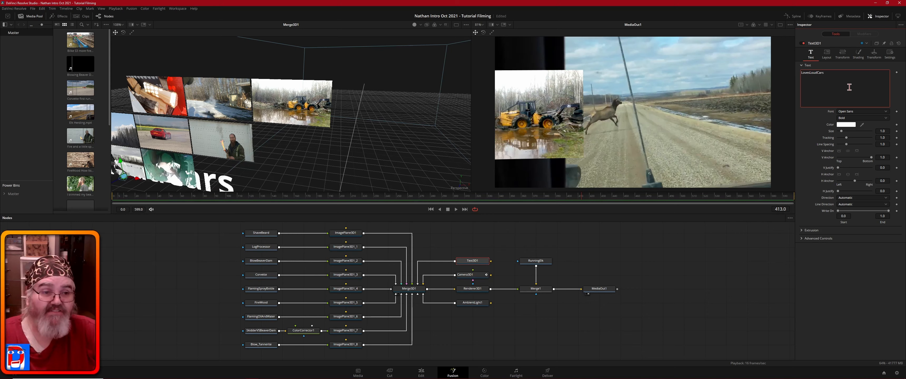
click(885, 112)
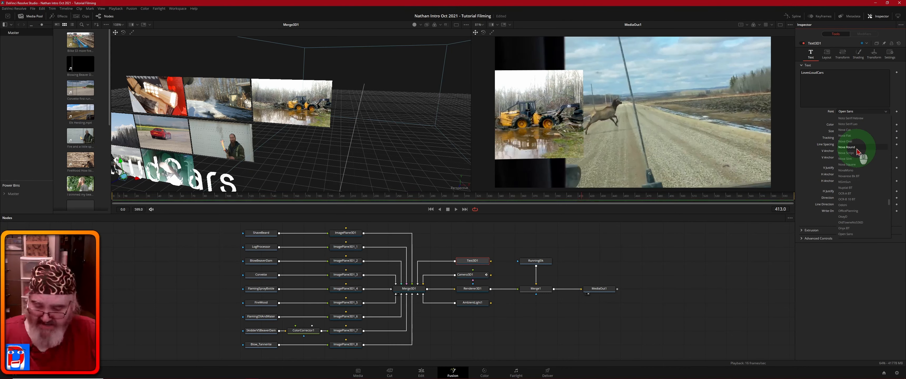
scroll(860, 165, up, 15)
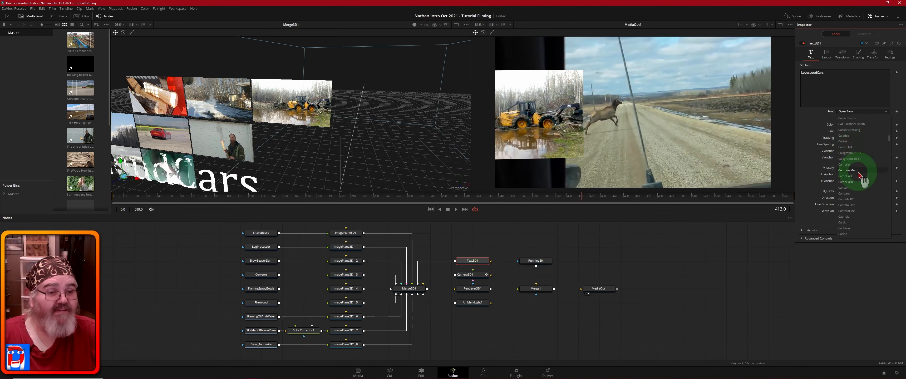
scroll(862, 195, down, 4)
scroll(862, 196, down, 3)
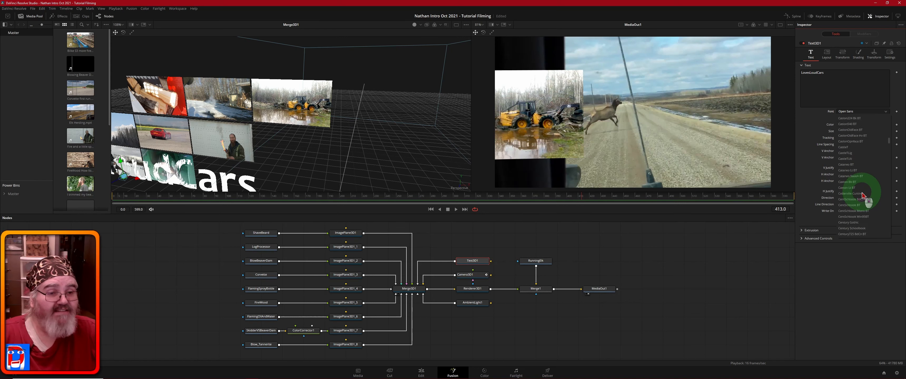
scroll(862, 196, down, 6)
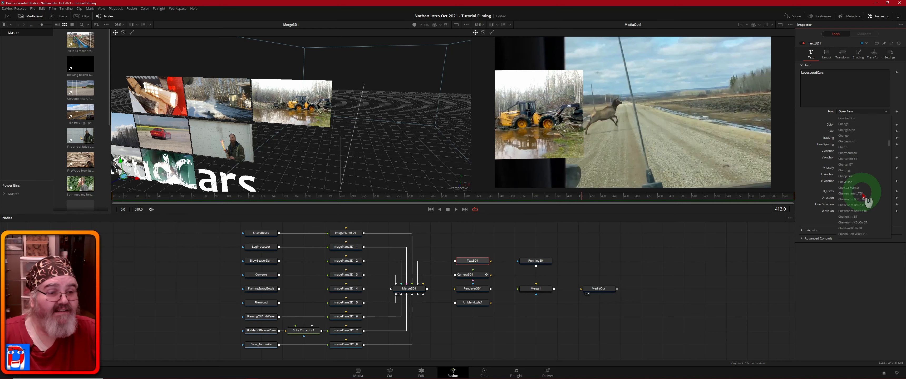
scroll(862, 196, down, 4)
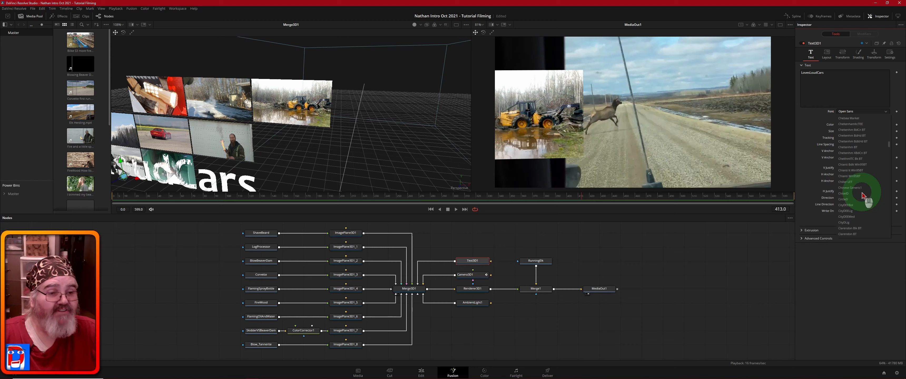
scroll(863, 196, down, 4)
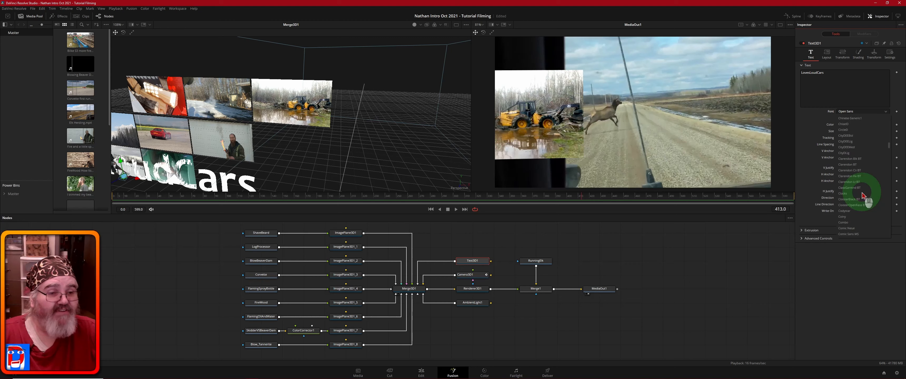
scroll(862, 195, down, 3)
scroll(862, 195, down, 4)
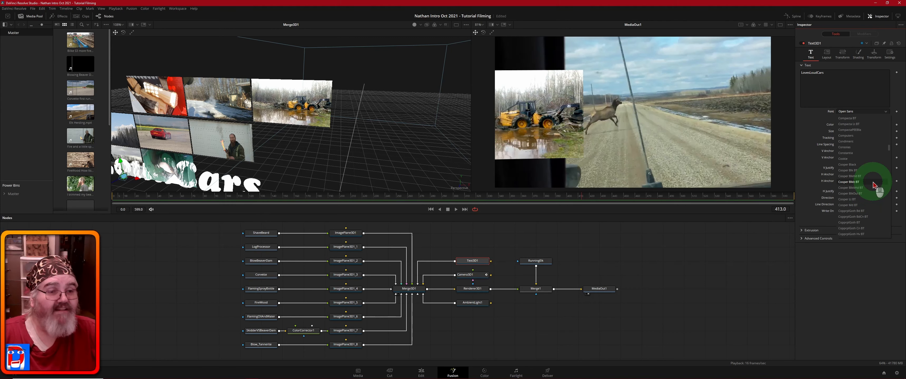
click(855, 165)
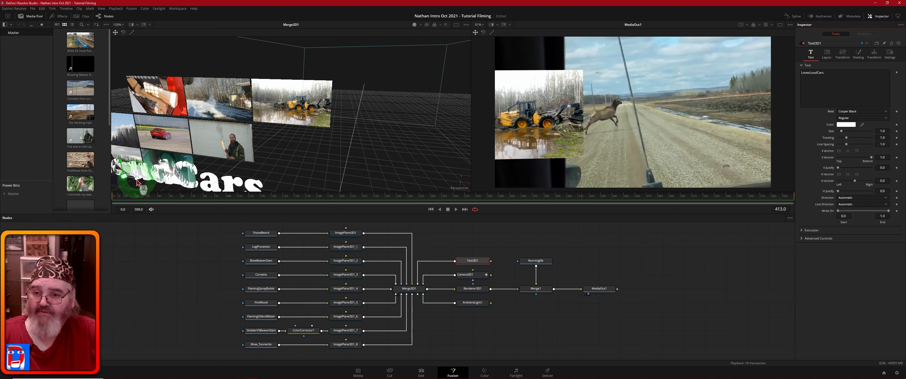
Step: Shrink the title to size 0.32 and move it to the top of the frame
drag(137, 182, 331, 189)
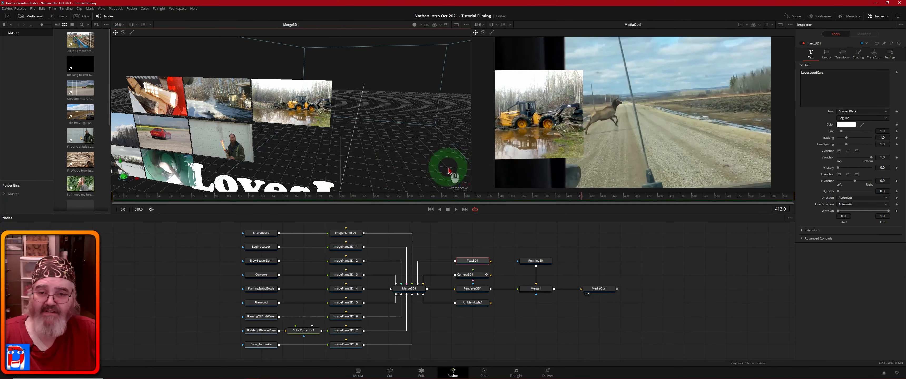
drag(435, 149, 399, 102)
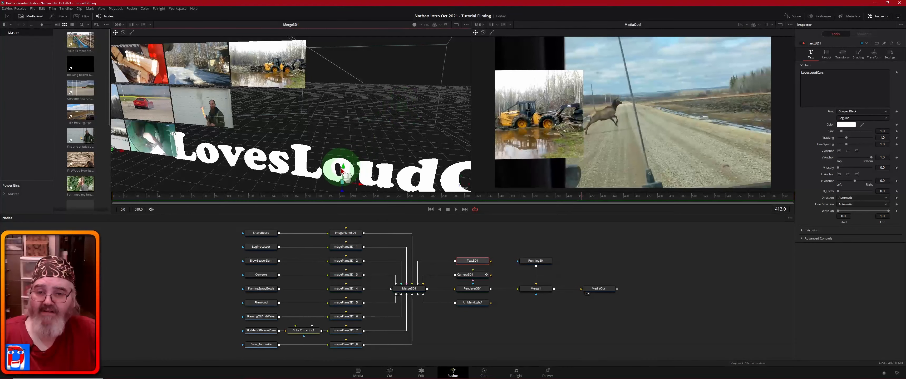
drag(342, 168, 371, 69)
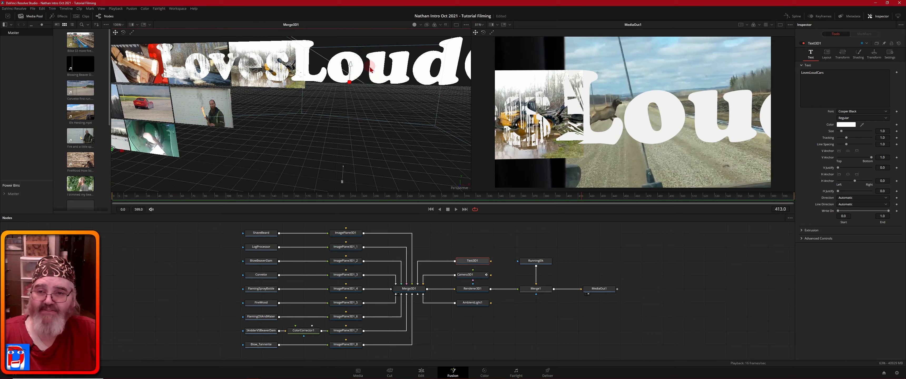
middle_click(370, 113)
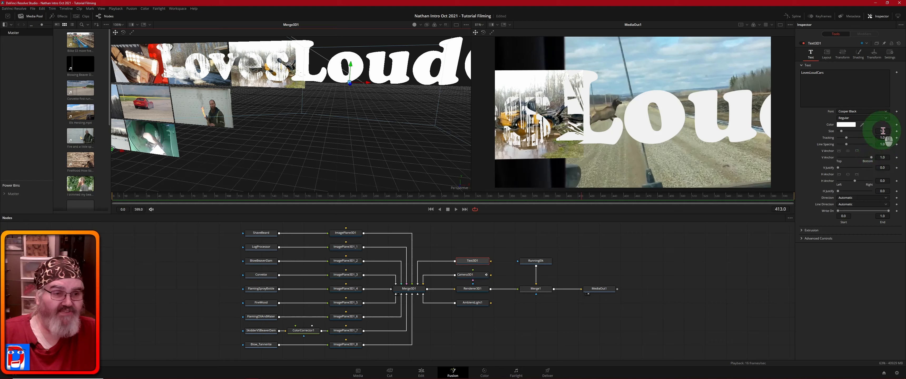
drag(884, 131, 867, 142)
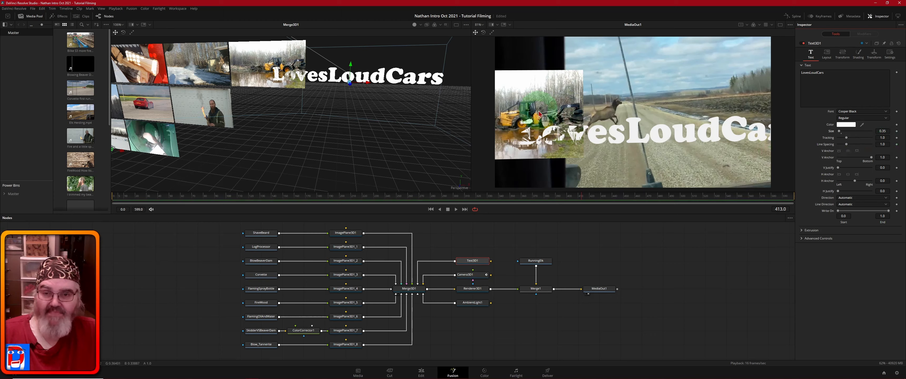
drag(351, 68, 351, 20)
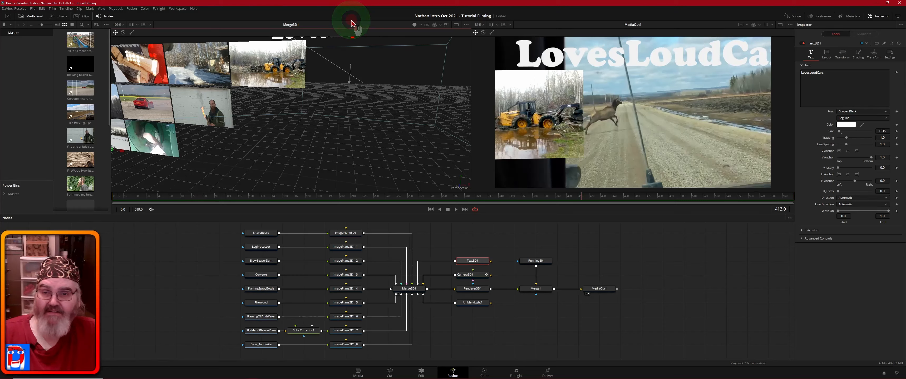
drag(412, 138, 353, 94)
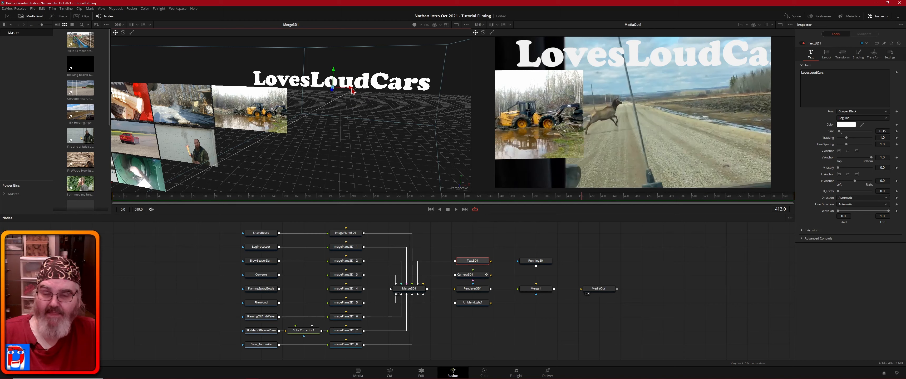
mouse_move(353, 91)
mouse_down()
mouse_move(397, 94)
mouse_move(335, 89)
mouse_up()
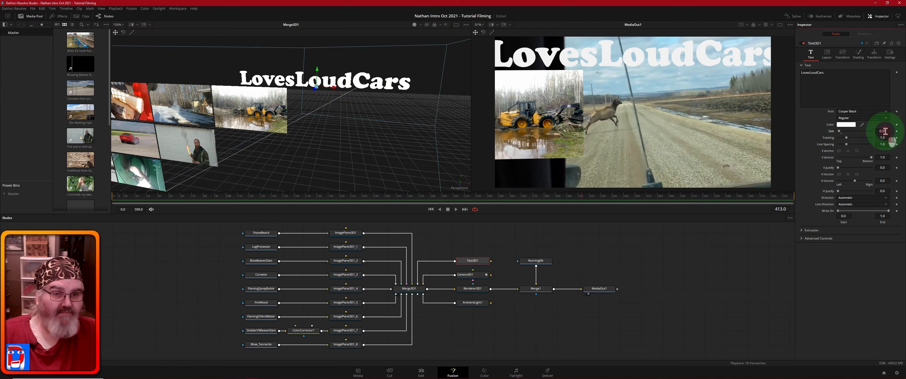
drag(889, 132, 885, 134)
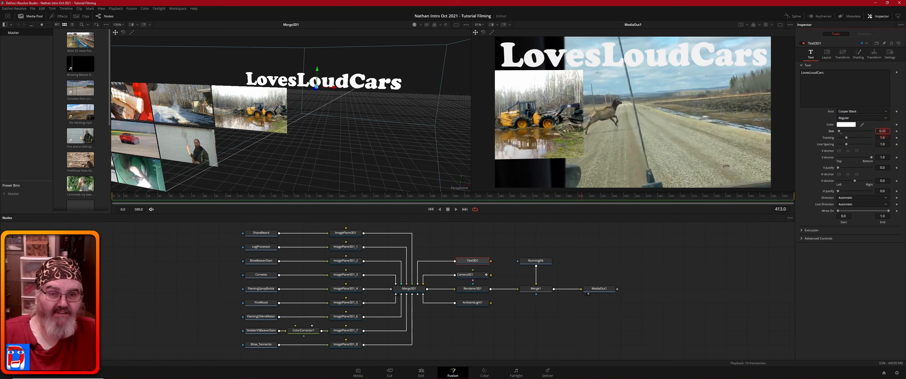
click(885, 132)
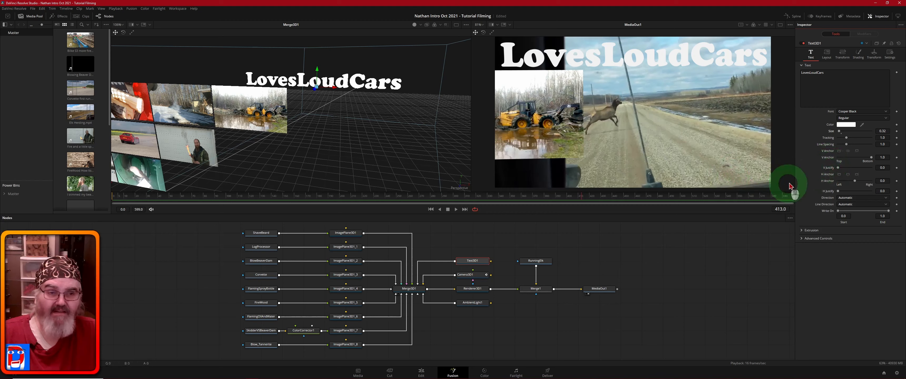
Step: Change the title's fill colour from white to orange
click(847, 125)
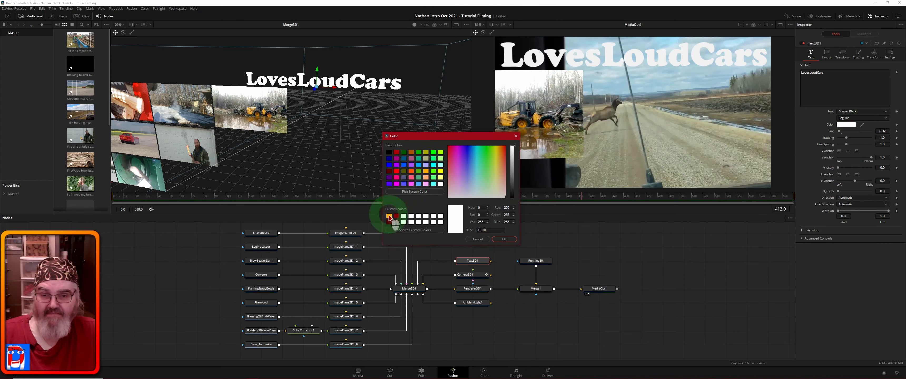
click(388, 217)
click(506, 241)
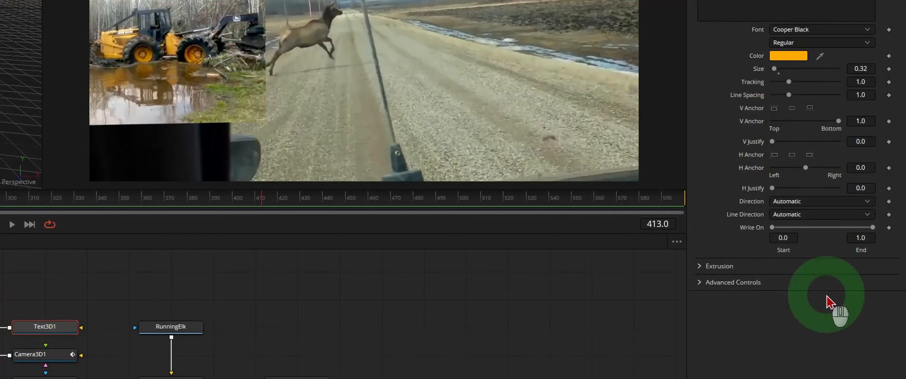
Step: Extrude the title 0.02 deep with 10 subdivisions and turn off its back bevel
click(699, 268)
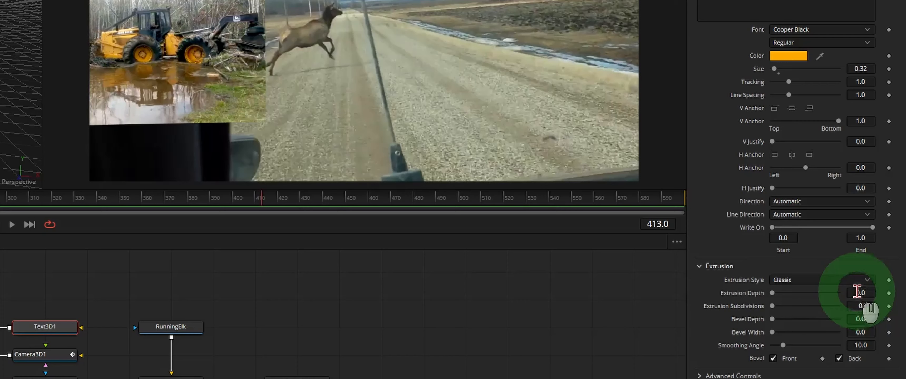
drag(856, 292, 877, 314)
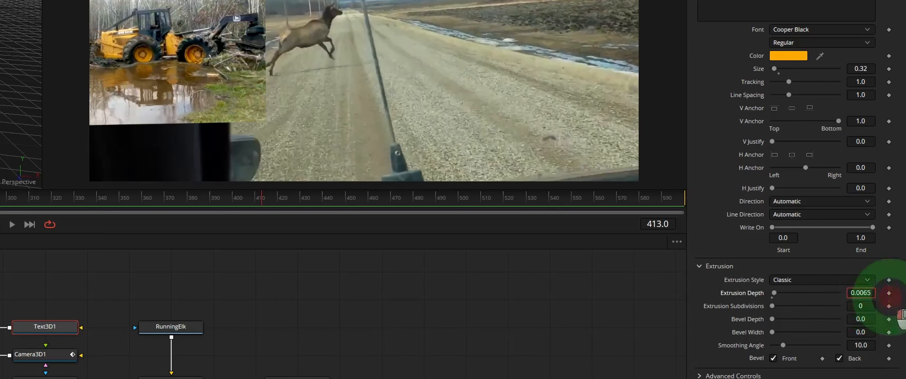
click(42, 320)
drag(29, 300, 84, 326)
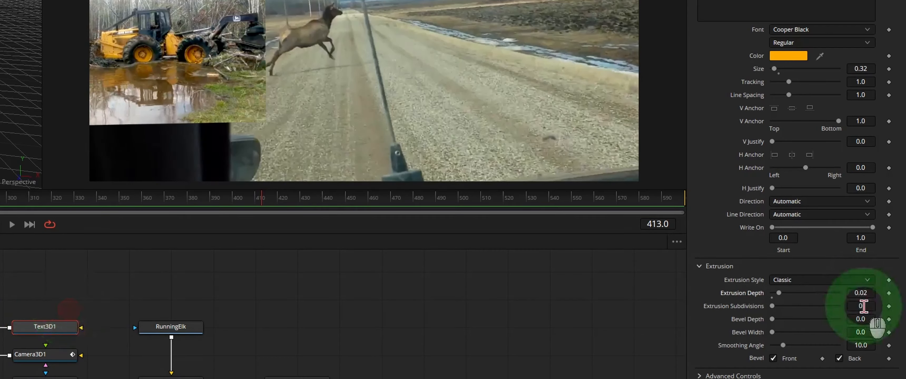
drag(773, 306, 867, 332)
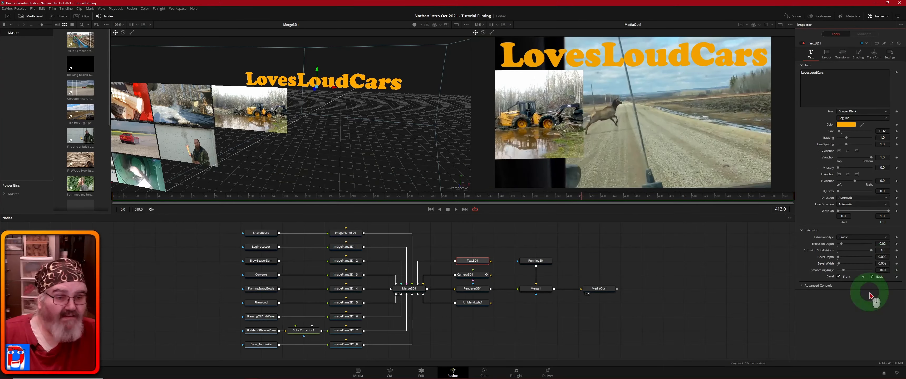
click(871, 277)
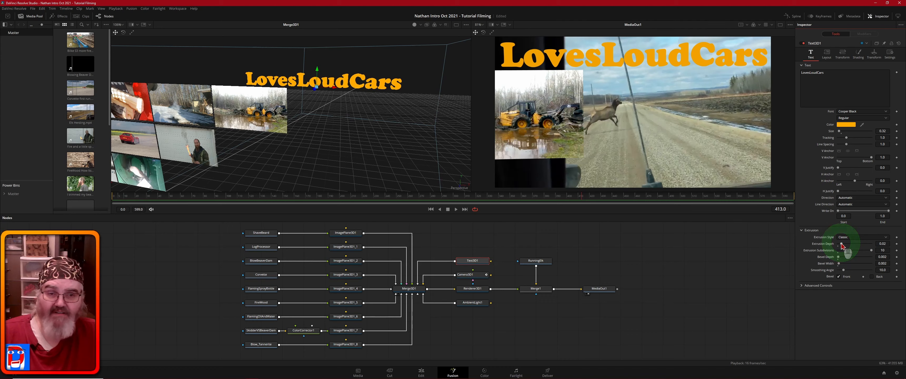
click(873, 53)
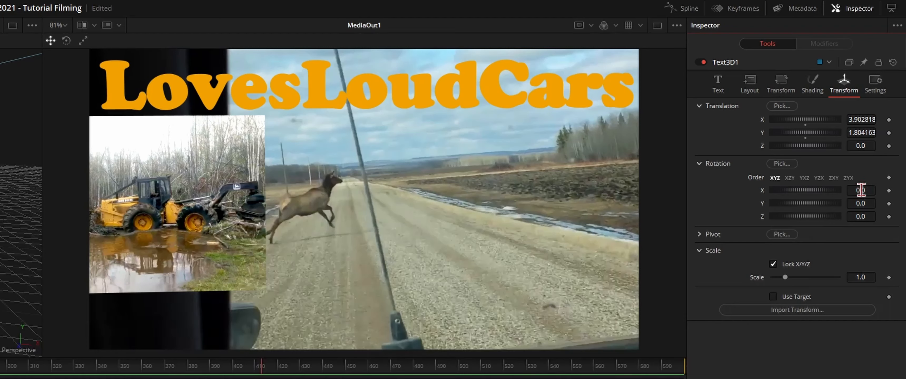
Step: Rotate the title to -7.8 on X and -6.0 on Y, and nudge its X position to about 3.894819
drag(860, 190, 30, 197)
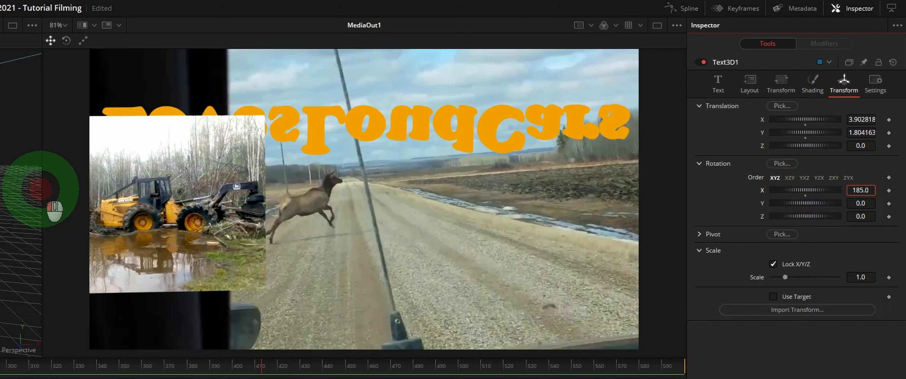
drag(861, 190, 2, 155)
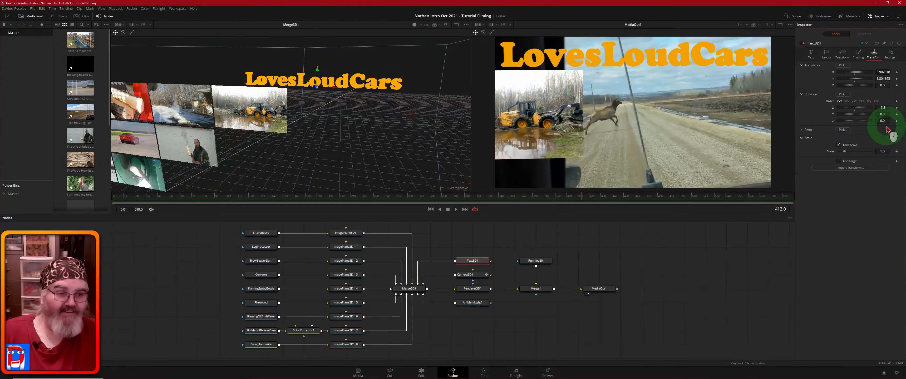
mouse_move(883, 116)
mouse_down()
mouse_move(852, 113)
mouse_move(867, 117)
mouse_up()
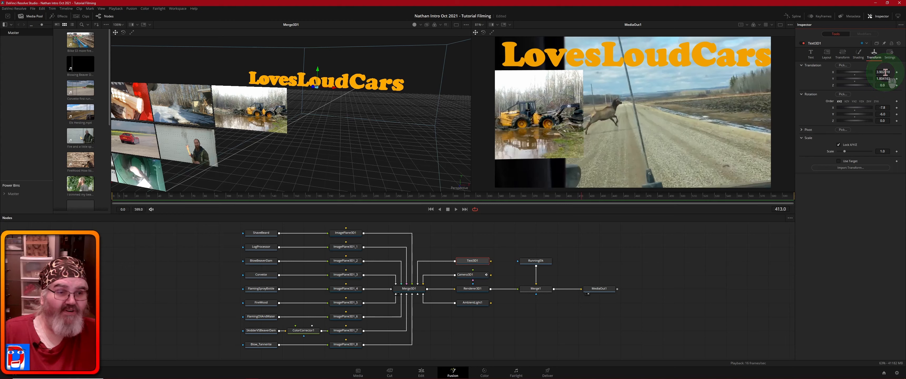
drag(885, 71, 888, 82)
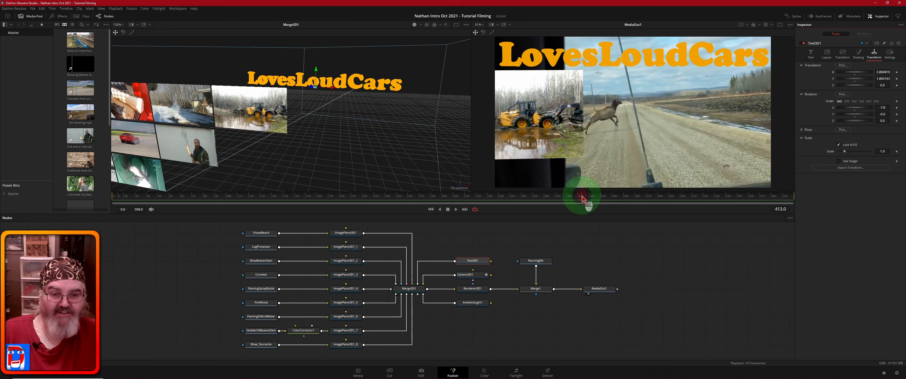
Step: Move the title left to X 3.403818 and review the shot between frames 347 and 380
drag(582, 199, 509, 199)
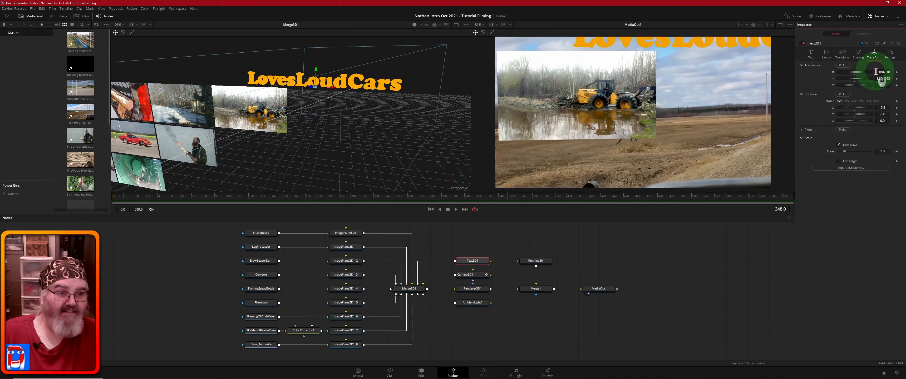
drag(886, 72, 766, 83)
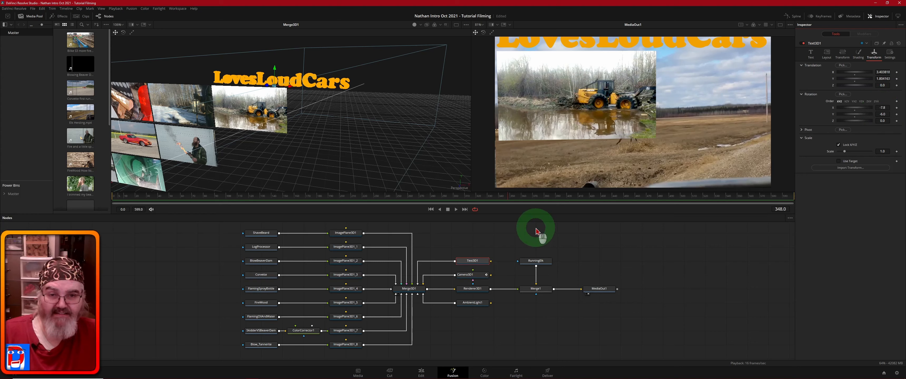
click(545, 198)
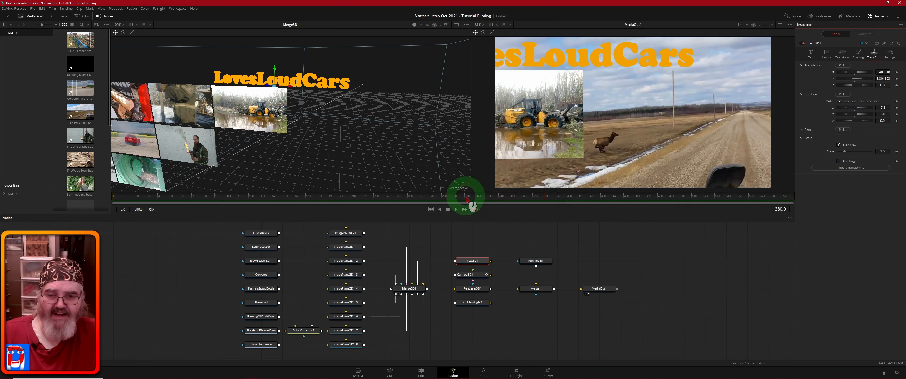
click(508, 199)
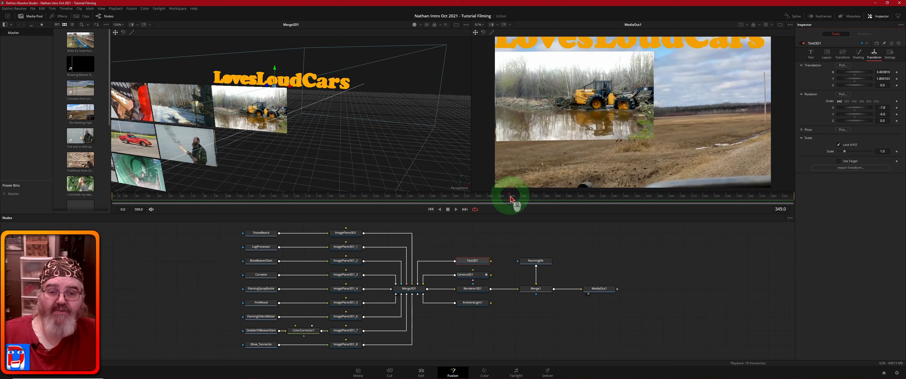
click(504, 201)
click(507, 198)
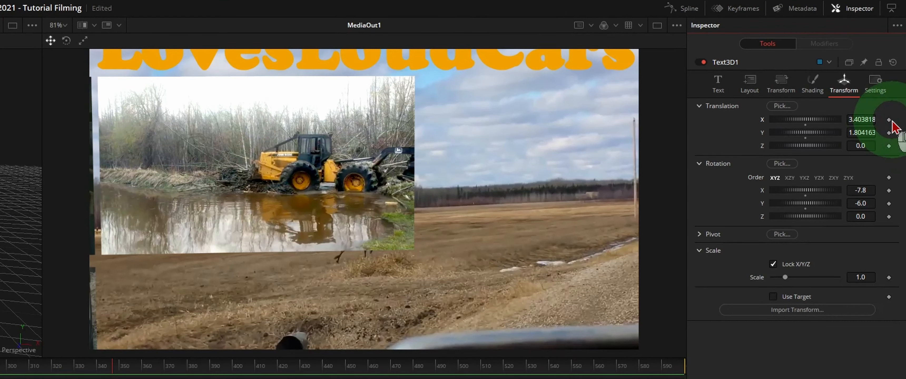
Step: Set a Translation X keyframe on the LovesLoudCars title at frame 347
click(888, 120)
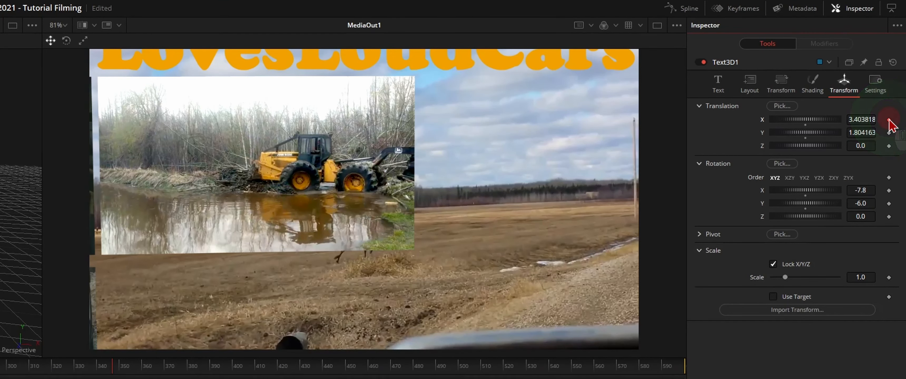
click(888, 120)
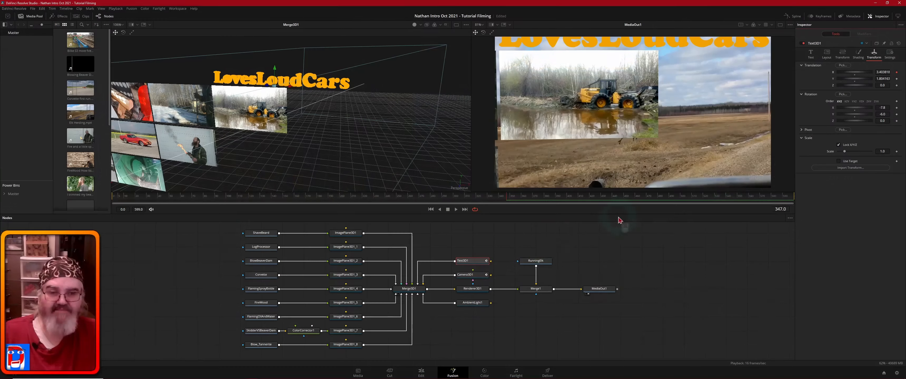
click(543, 243)
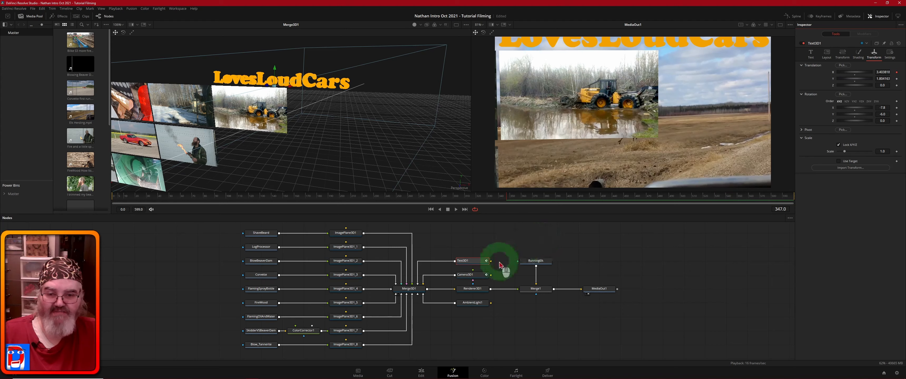
Step: Keyframe Camera3D1's X translation to about 3.959 at frame 400, panning the title off the left
click(473, 278)
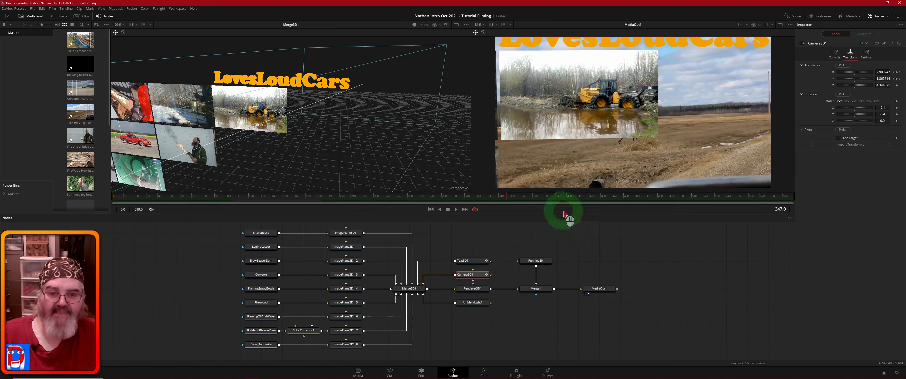
click(544, 197)
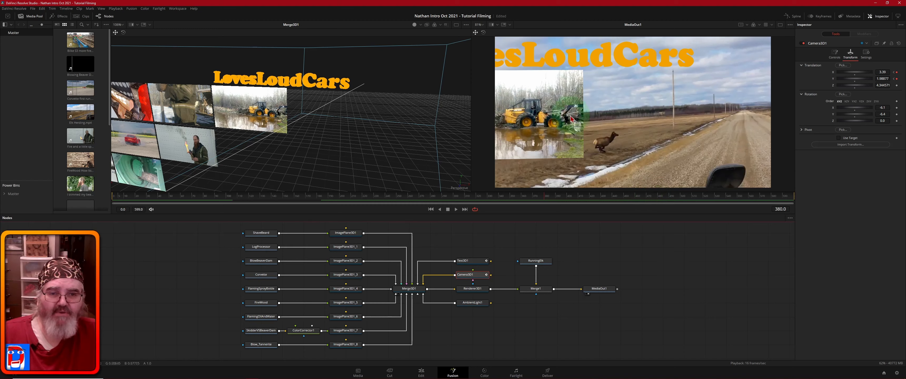
click(567, 198)
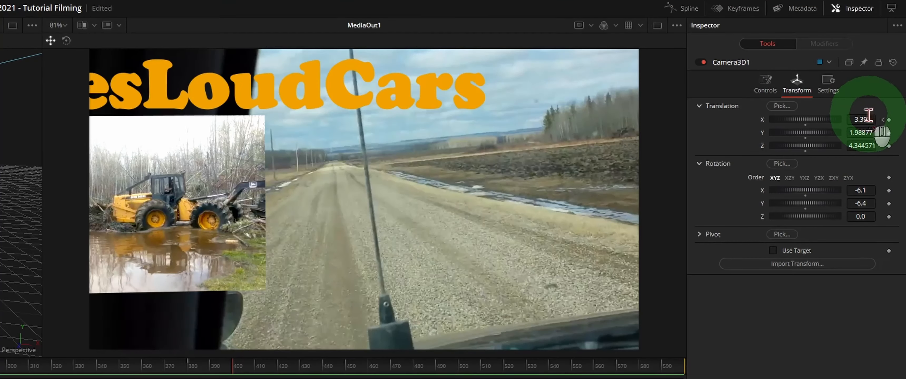
click(883, 72)
drag(862, 119, 47, 125)
drag(61, 148, 261, 155)
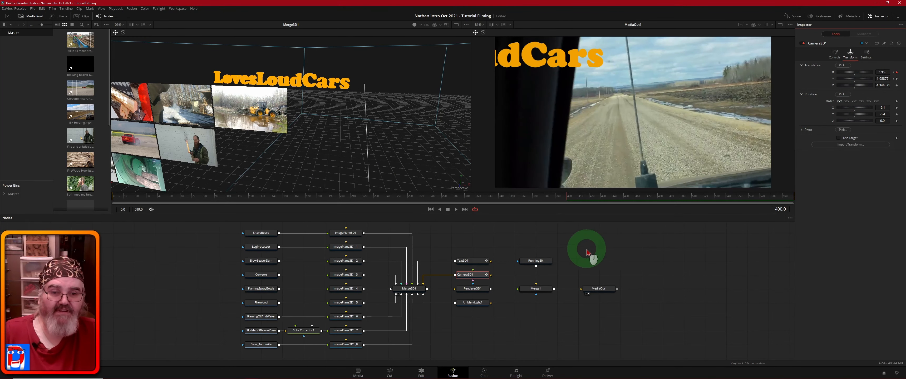
Step: Keyframe the title at frame 430 to X 4.446818 and Y 1.424163
click(471, 263)
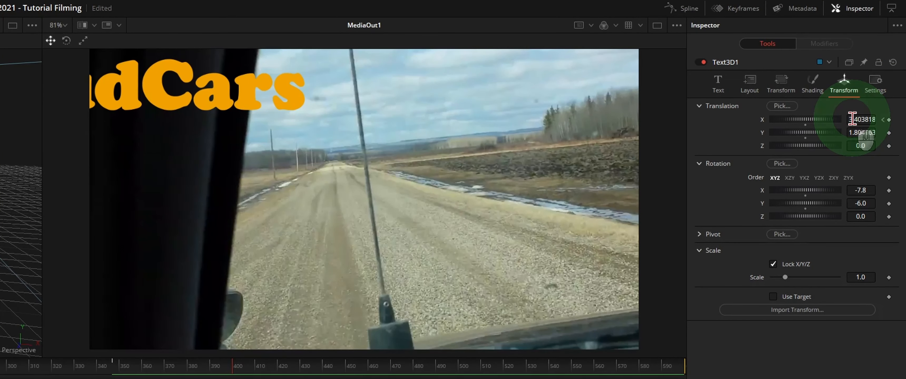
drag(852, 119, 521, 192)
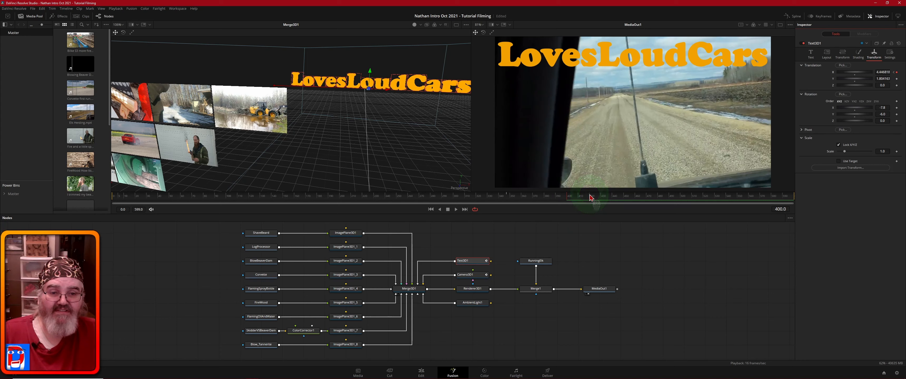
click(602, 199)
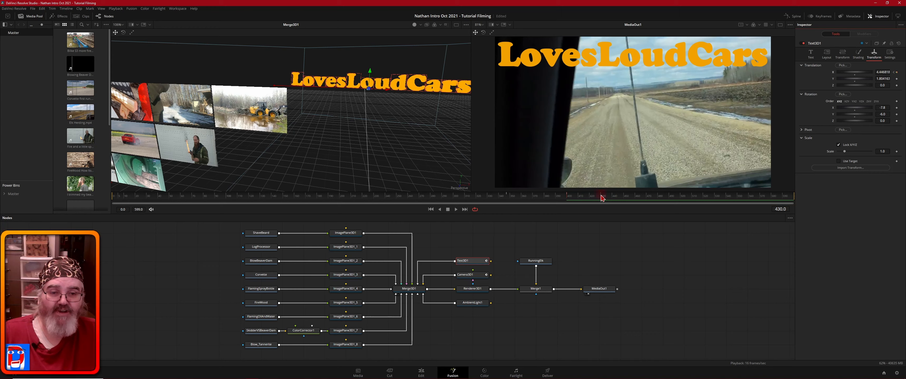
click(602, 198)
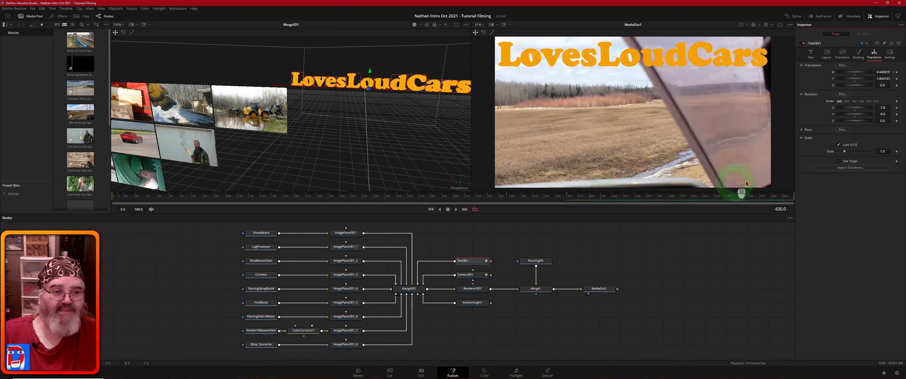
click(567, 197)
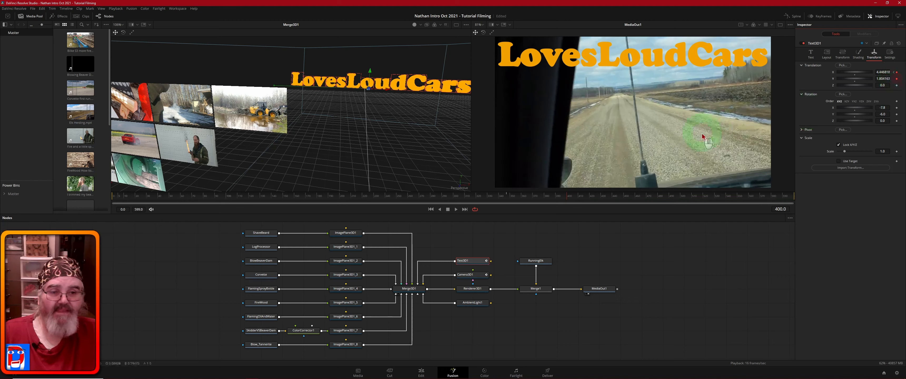
click(602, 198)
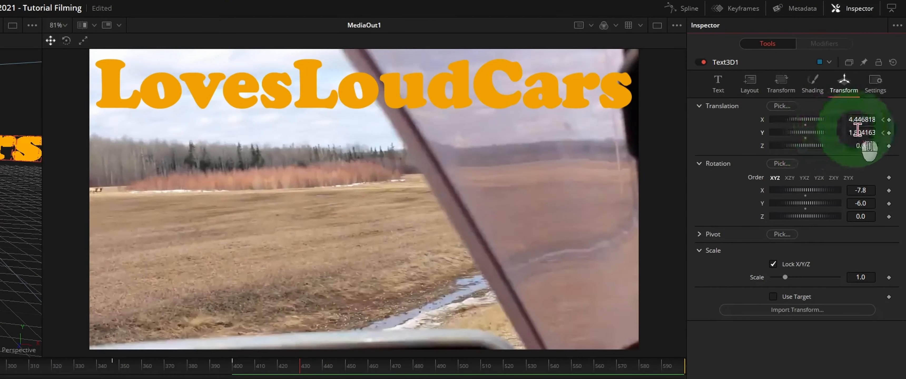
drag(885, 78, 885, 78)
drag(866, 132, 667, 150)
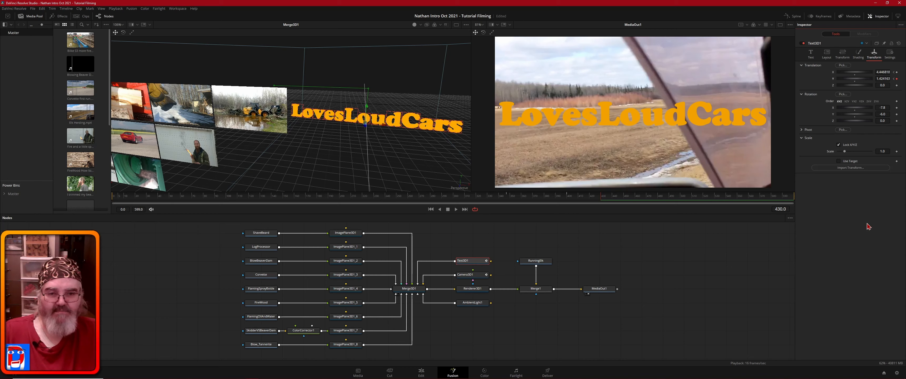
click(830, 242)
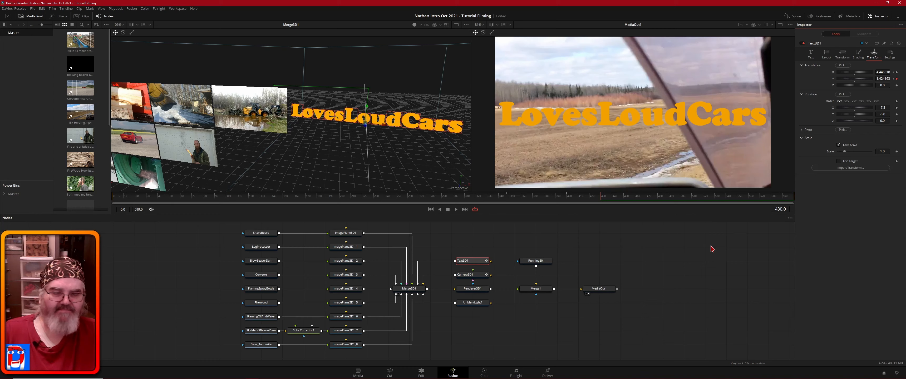
click(421, 373)
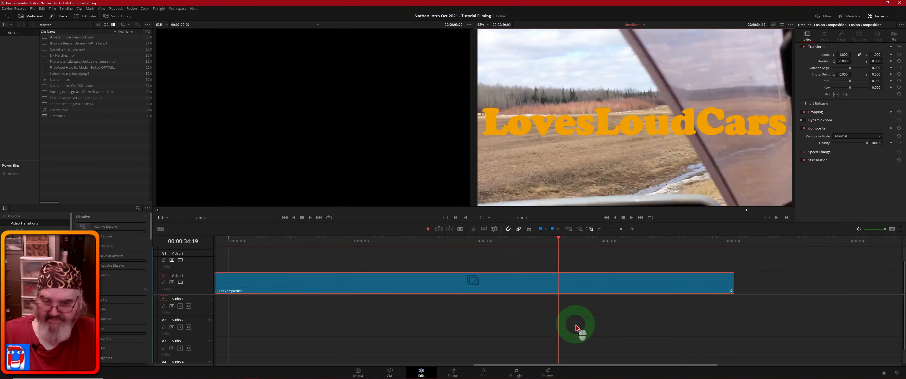
scroll(586, 327, down, 5)
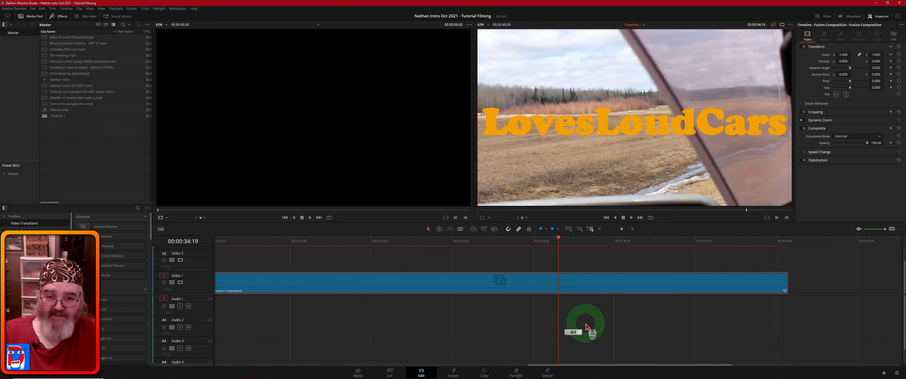
scroll(586, 327, up, 1)
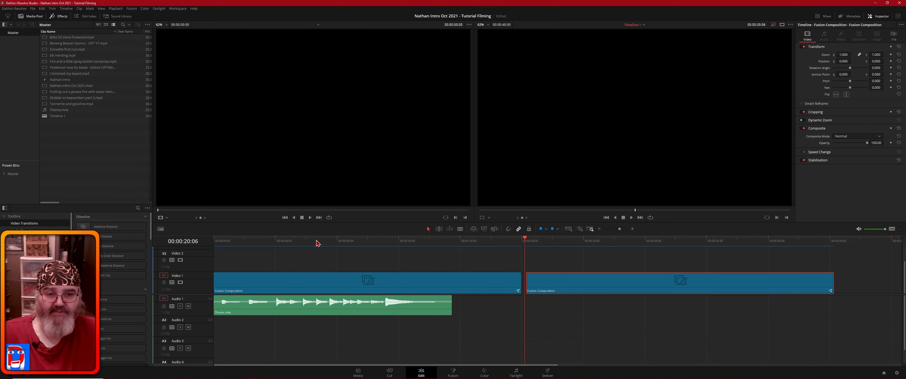
key(space)
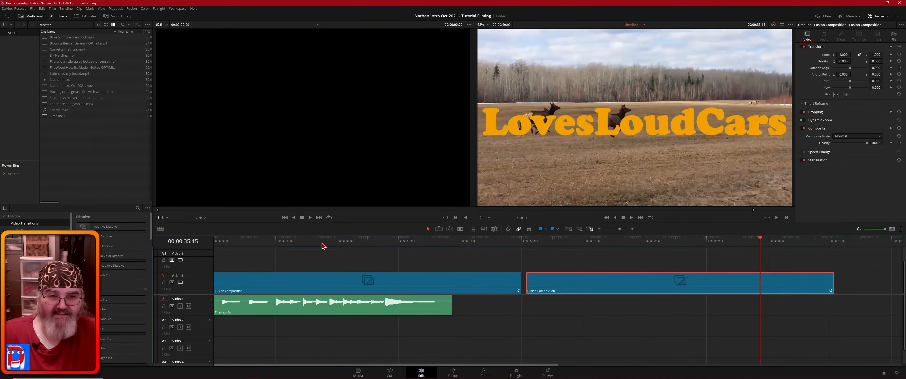
Step: Reopen the composition in Fusion and scrub frames 347–430 to check the Text3D1 and Camera3D1 motion
click(454, 375)
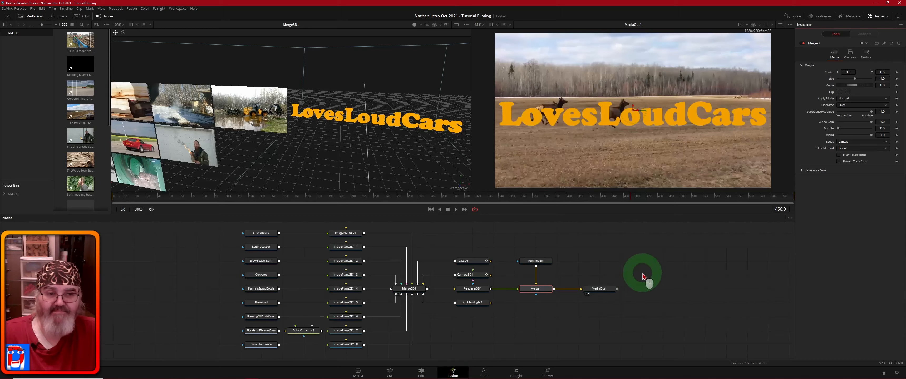
click(471, 264)
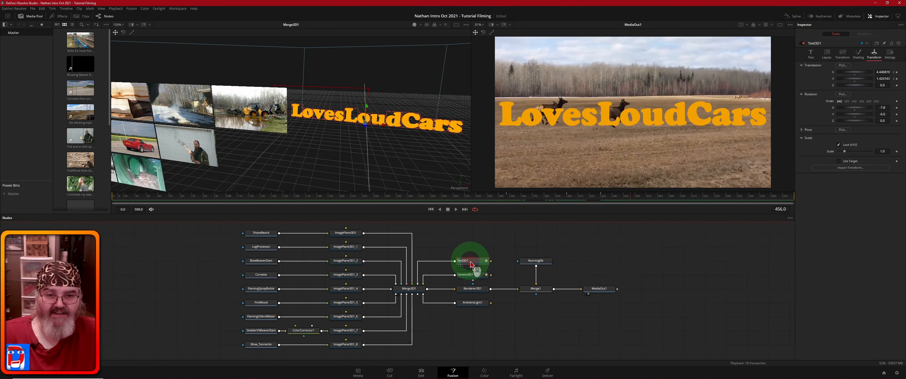
click(602, 196)
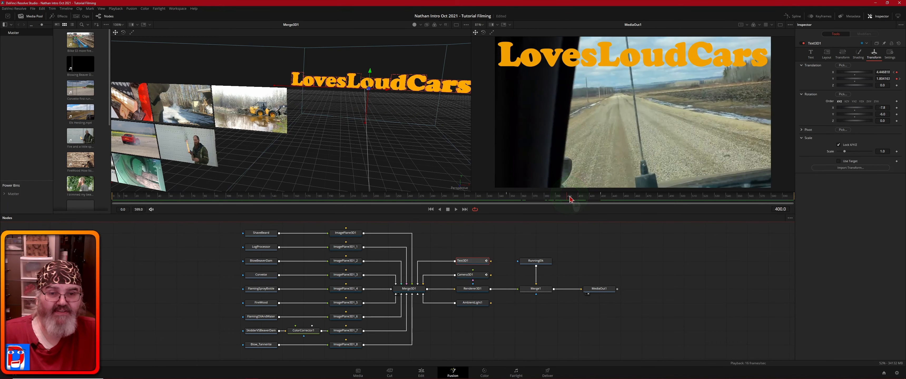
drag(571, 199, 507, 201)
click(473, 277)
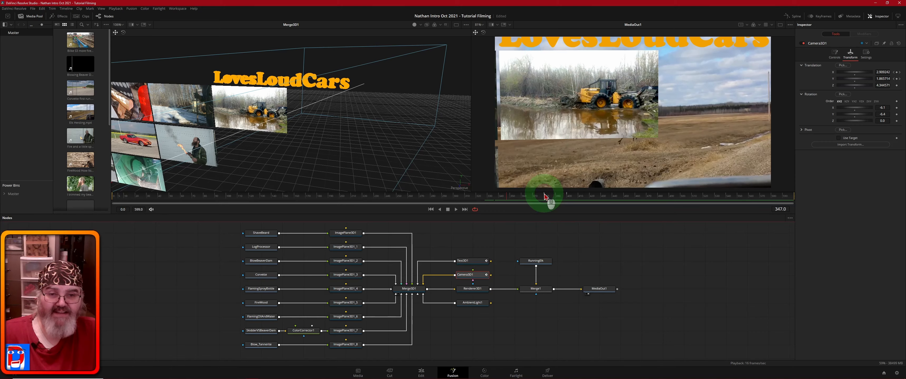
drag(544, 197, 520, 200)
click(472, 264)
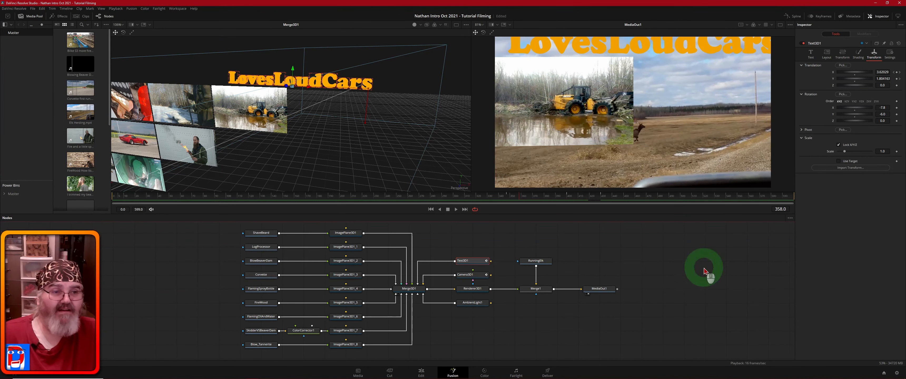
Step: Show Text3D1's X Offset curve fitted in the Spline editor and select its frame 347 keyframe
click(795, 18)
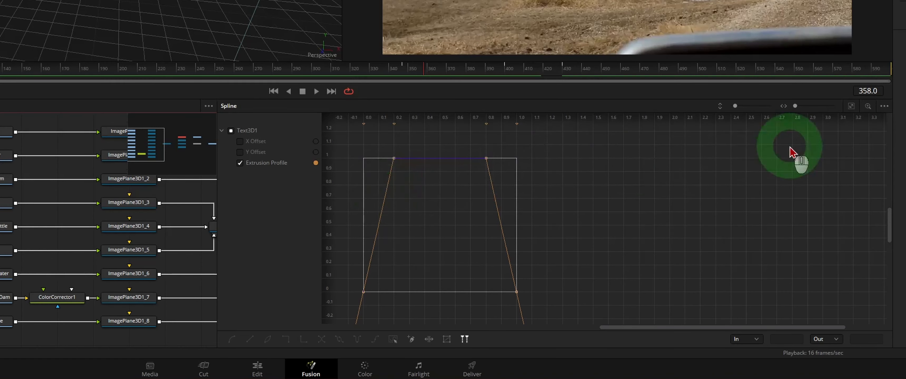
click(851, 107)
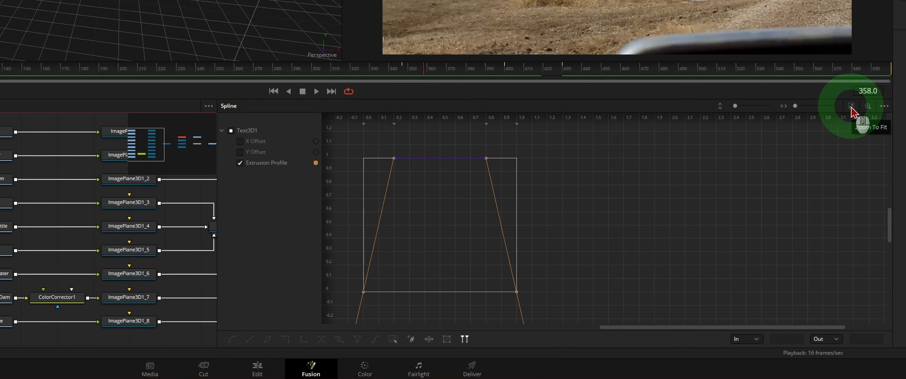
click(885, 107)
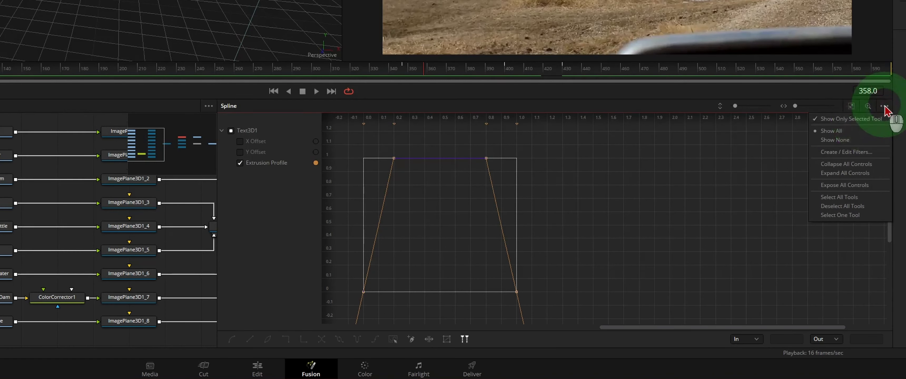
click(704, 183)
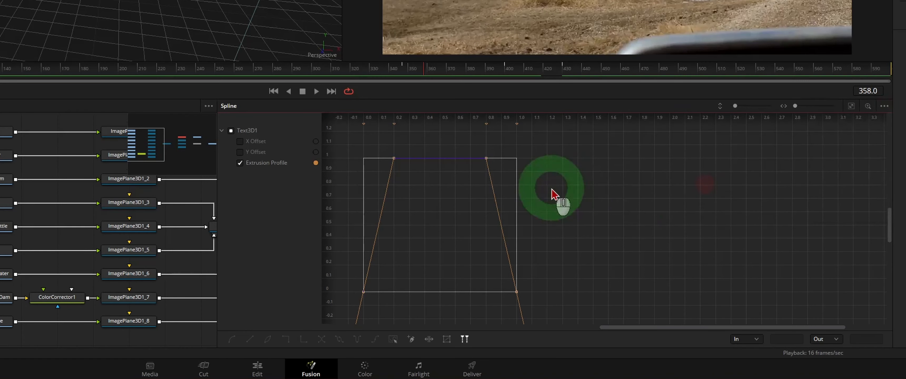
click(240, 142)
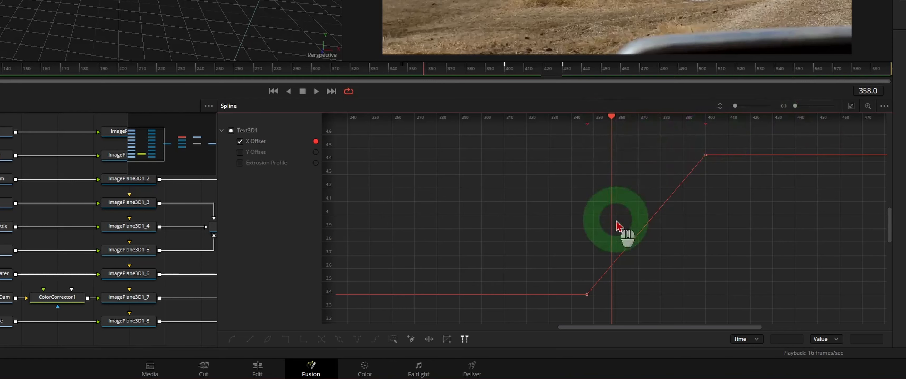
click(586, 296)
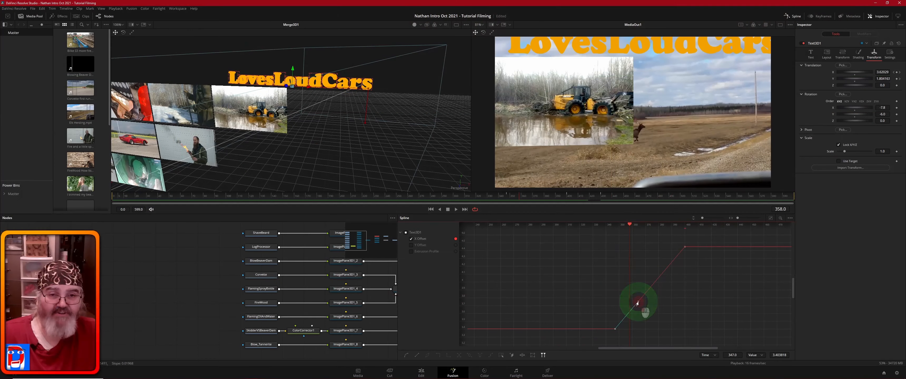
Step: Bend the frame 347 keyframe's Bezier handles for an ease-in, then scrub to preview
drag(626, 248, 629, 253)
drag(640, 305, 645, 311)
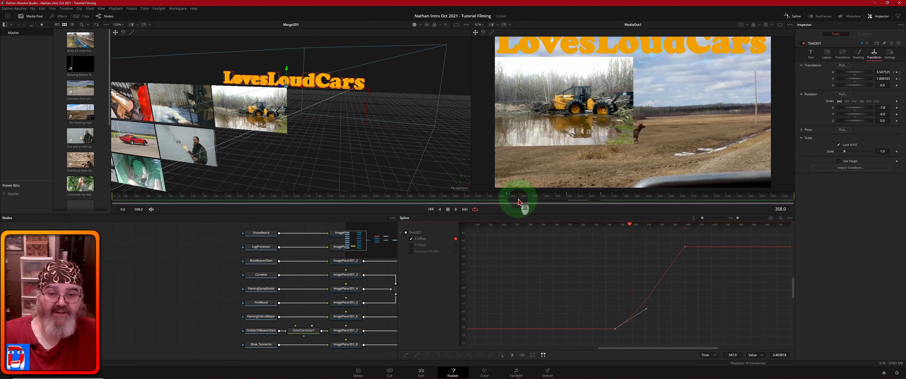
drag(519, 202, 558, 205)
drag(562, 206, 543, 206)
Step: Adjust the tangent of the upper keyframe near frame 397 to ease the stop
click(690, 248)
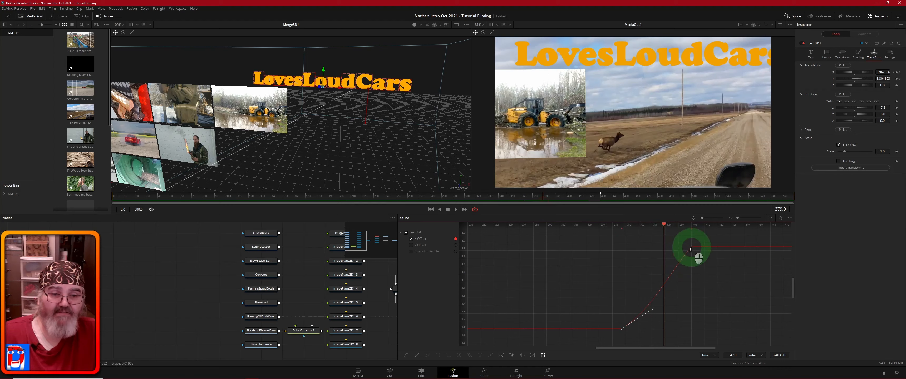
drag(667, 274, 674, 287)
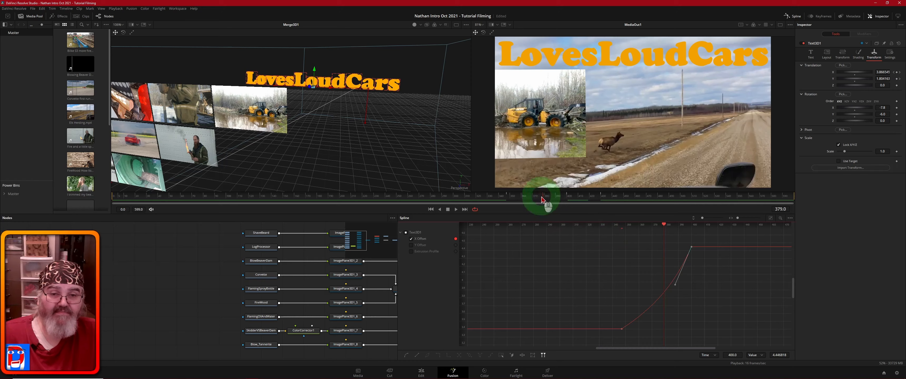
drag(543, 200, 520, 198)
Step: Pull out a longer tangent on the frame 347 keyframe, preview the slide, and close the Spline graph
click(639, 329)
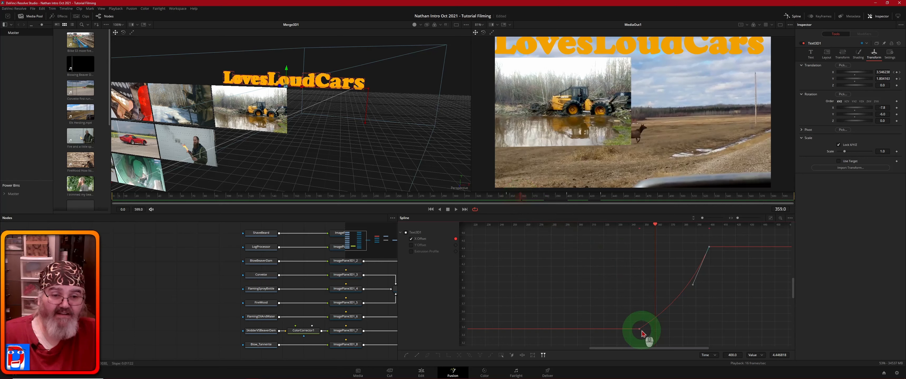
drag(638, 329, 665, 309)
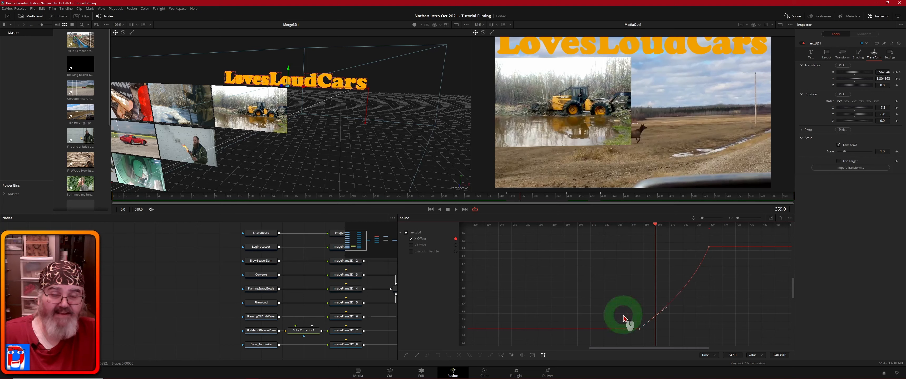
drag(521, 199, 551, 211)
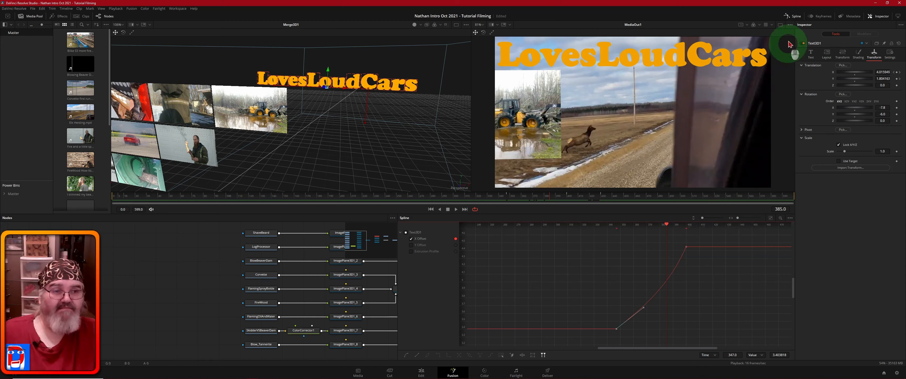
click(795, 17)
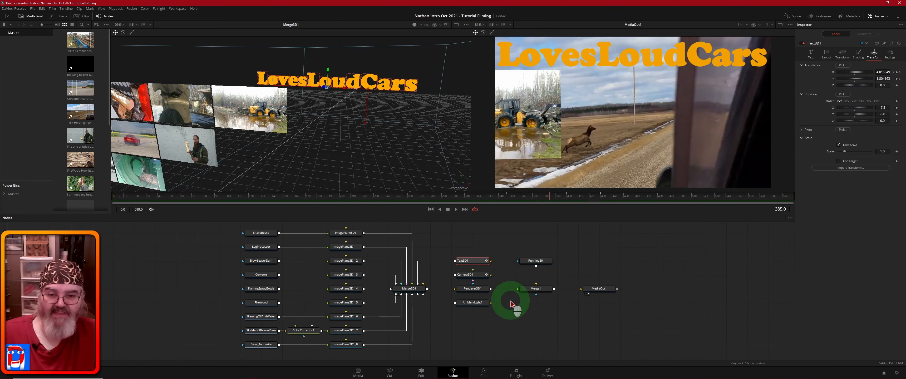
Step: On the Edit page, check the gap between the clips, then rewind to 00:00:00:00 and play
click(421, 372)
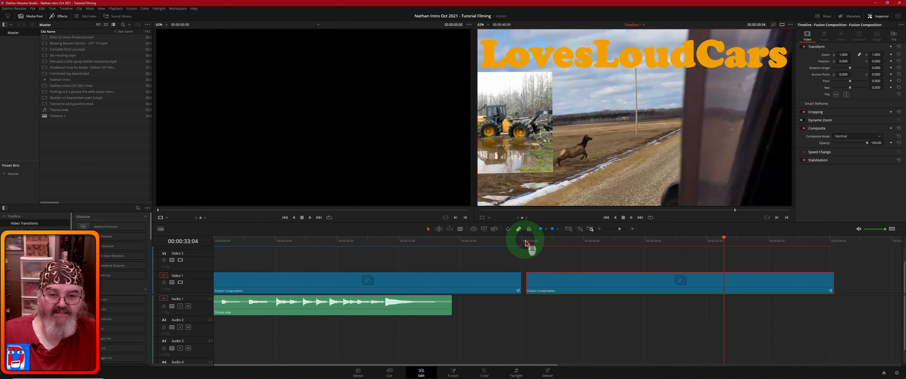
click(525, 242)
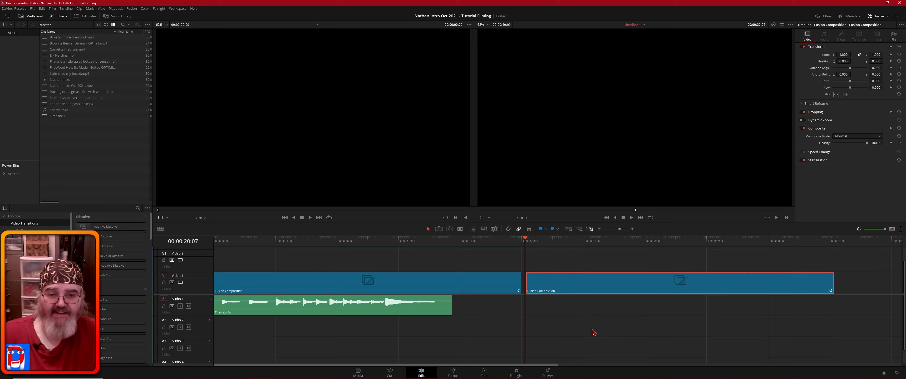
click(527, 319)
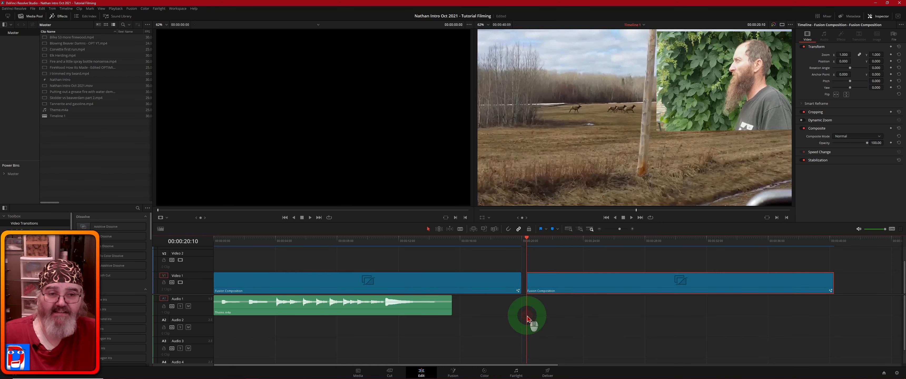
click(524, 247)
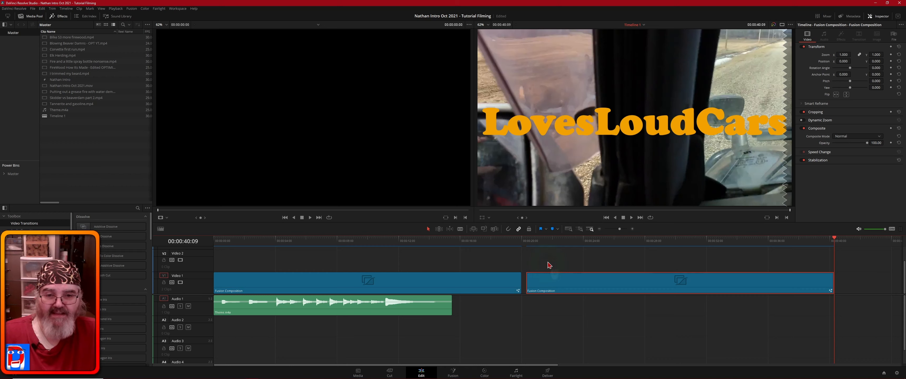
click(524, 242)
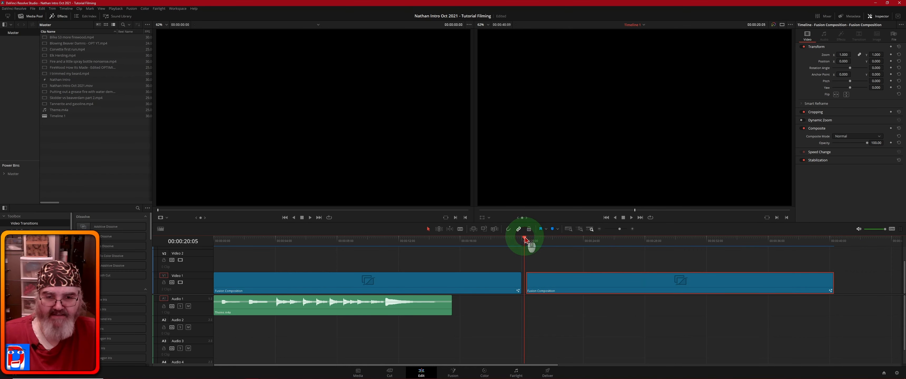
drag(526, 241, 212, 245)
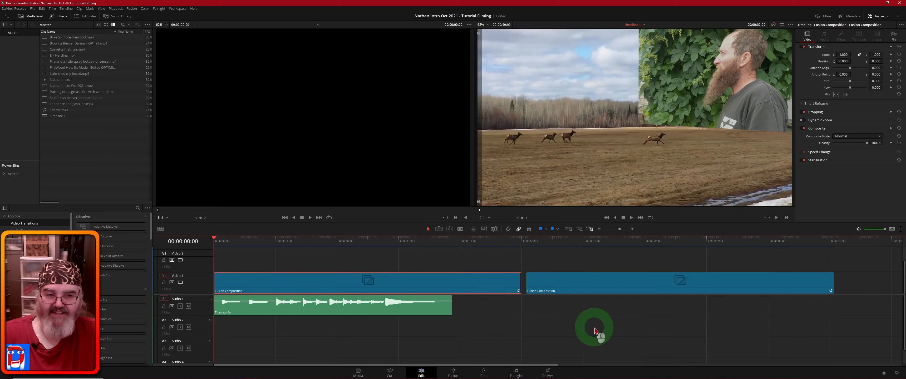
key(space)
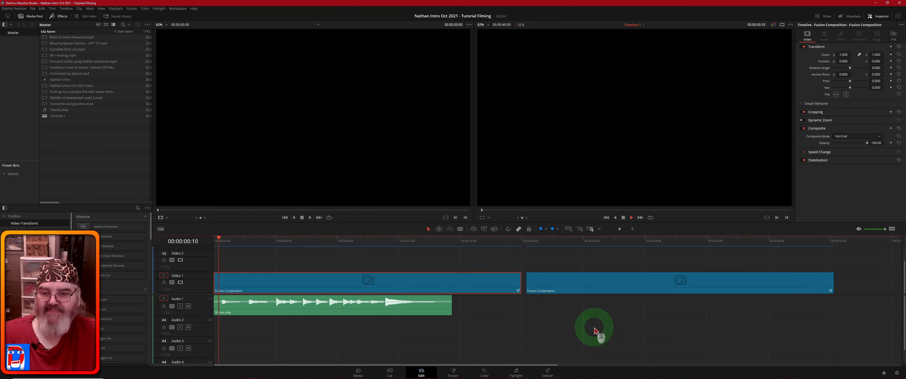